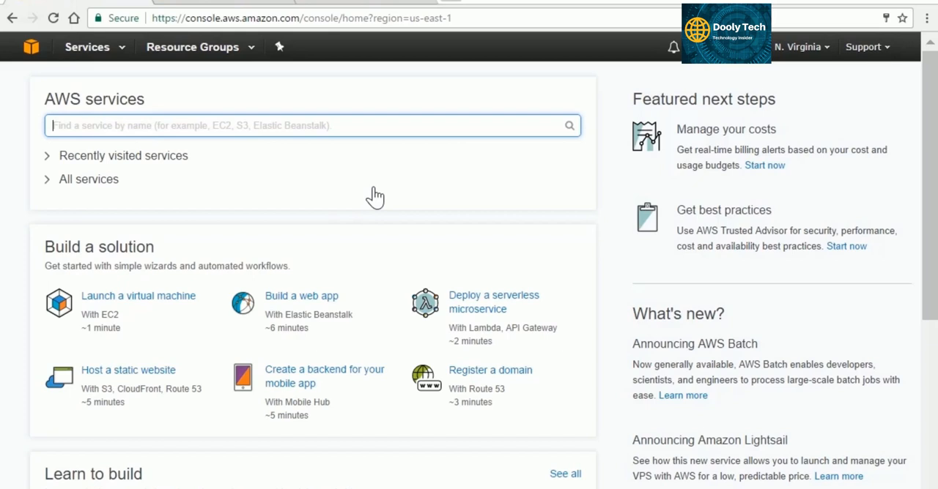
# Find the EMR service in the AWS console and start creating a new cluster.
pyautogui.click(816, 59)
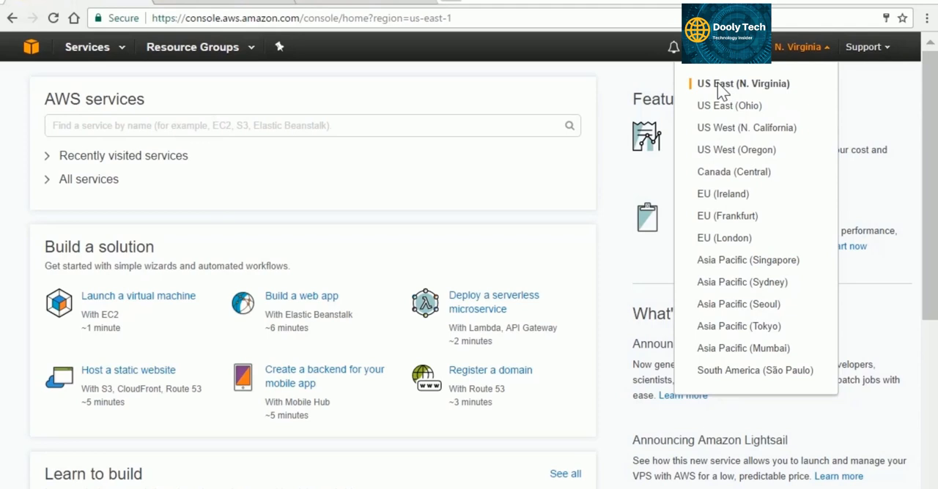
pyautogui.click(794, 62)
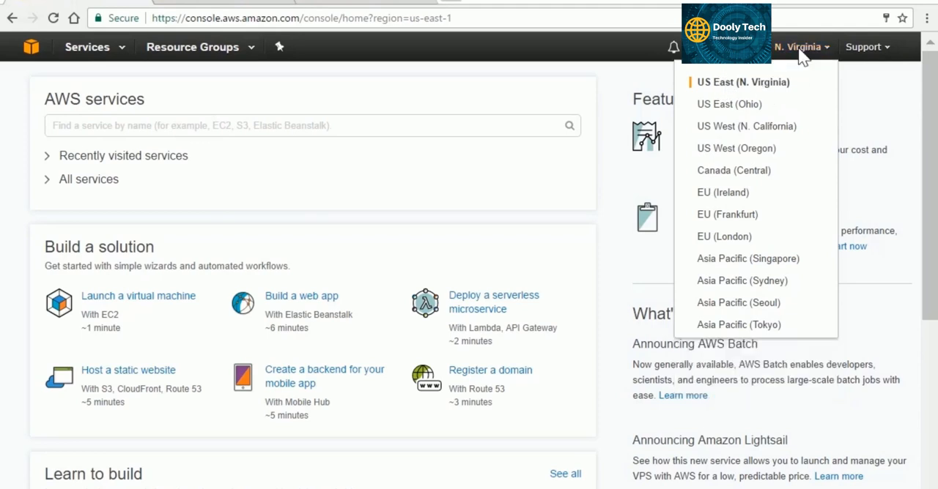
pyautogui.click(287, 131)
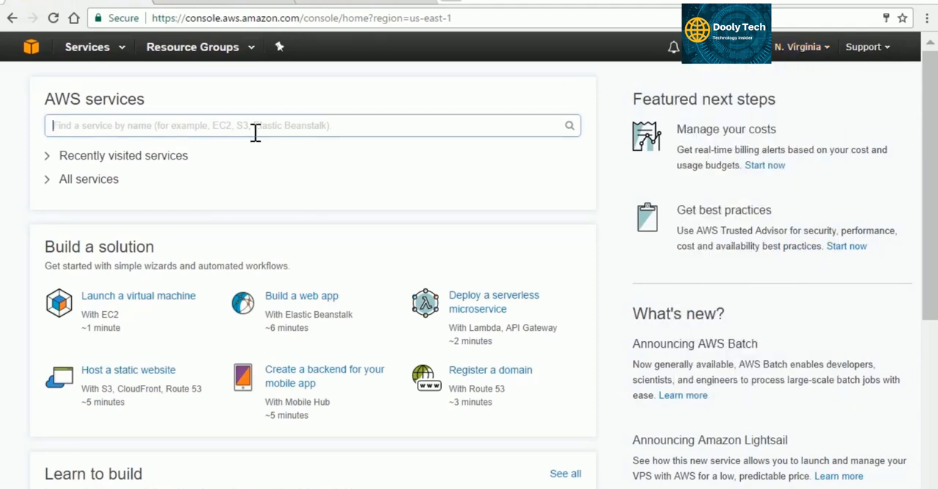
pyautogui.write('EMR')
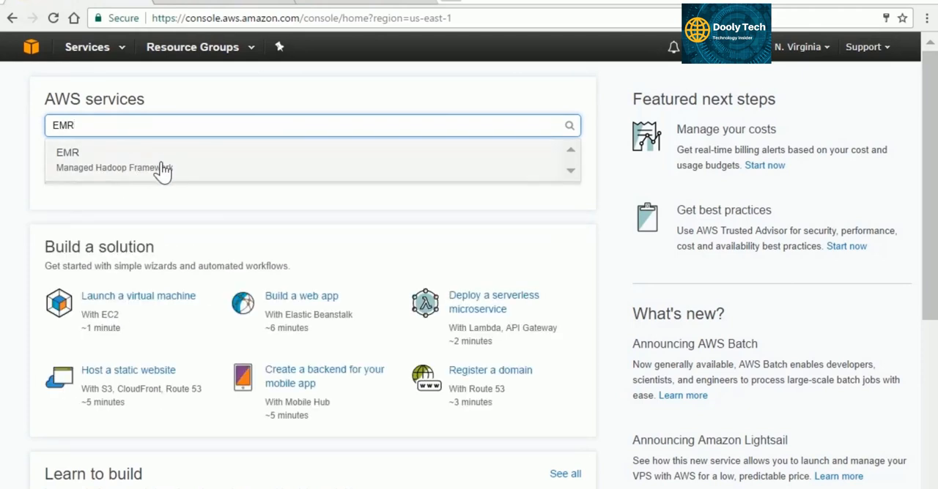
pyautogui.click(170, 170)
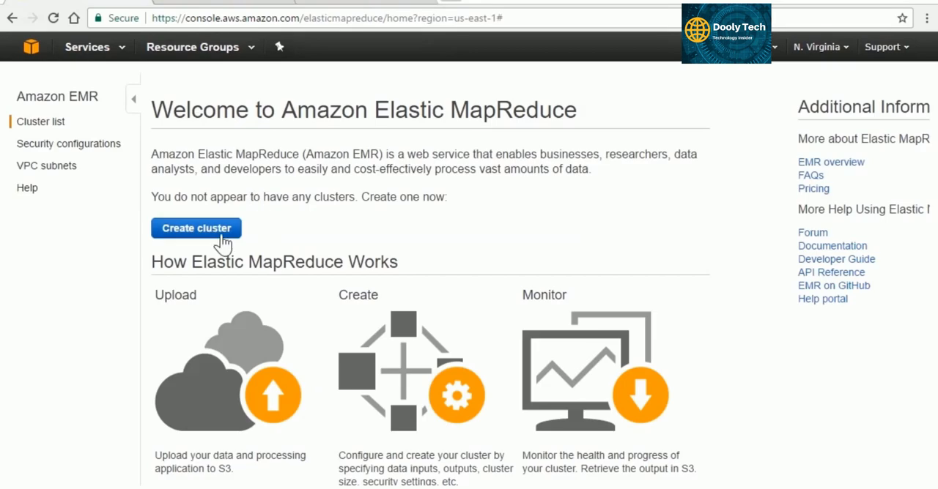
pyautogui.click(229, 233)
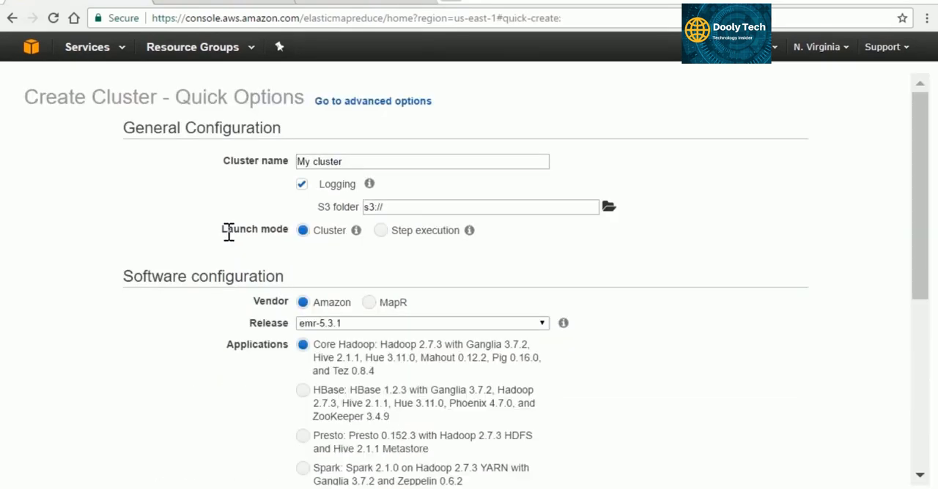
# Name the cluster "Movie recs cluster" and choose the Spark 2.1.0 application set for it.
pyautogui.moveTo(345, 162); pyautogui.dragTo(297, 161)
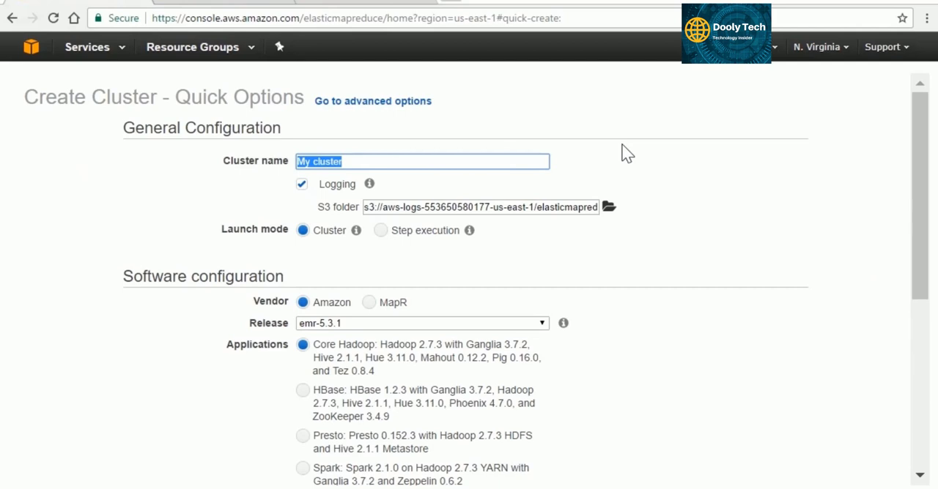
pyautogui.write('Movie recs cluster')
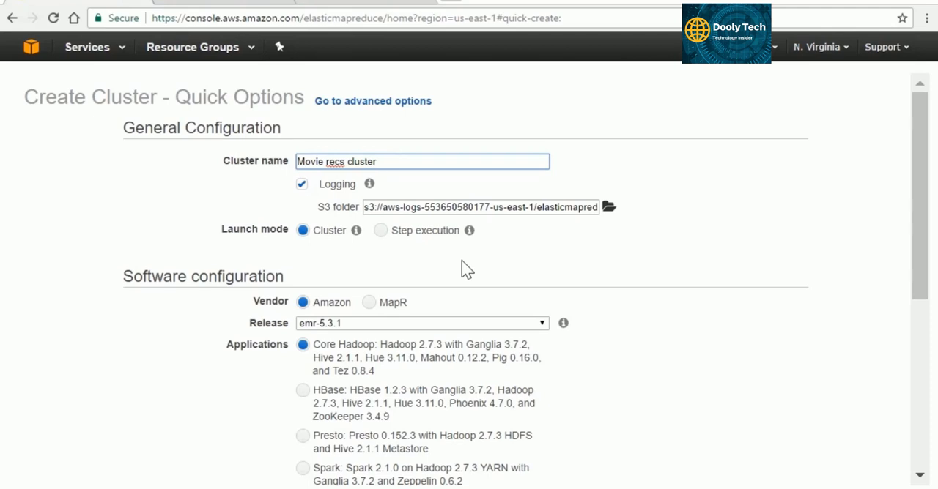
pyautogui.scroll(-1, 496, 271)
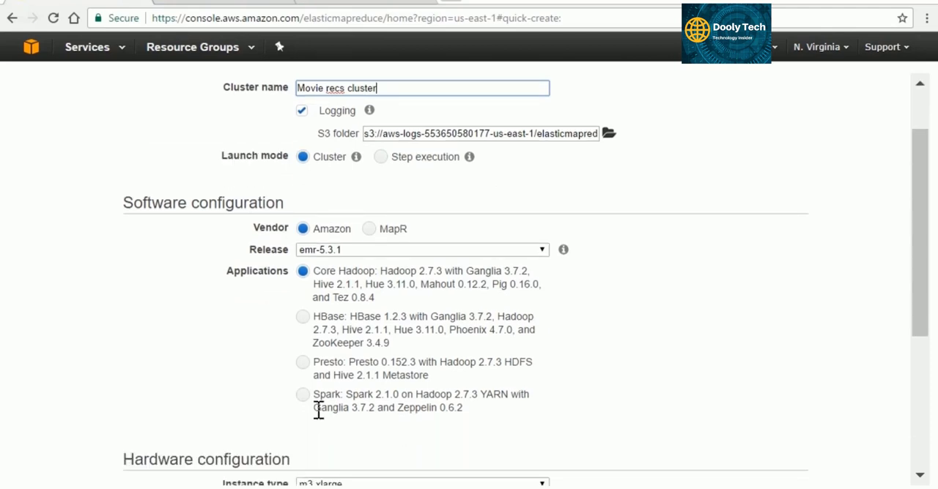
pyautogui.click(303, 395)
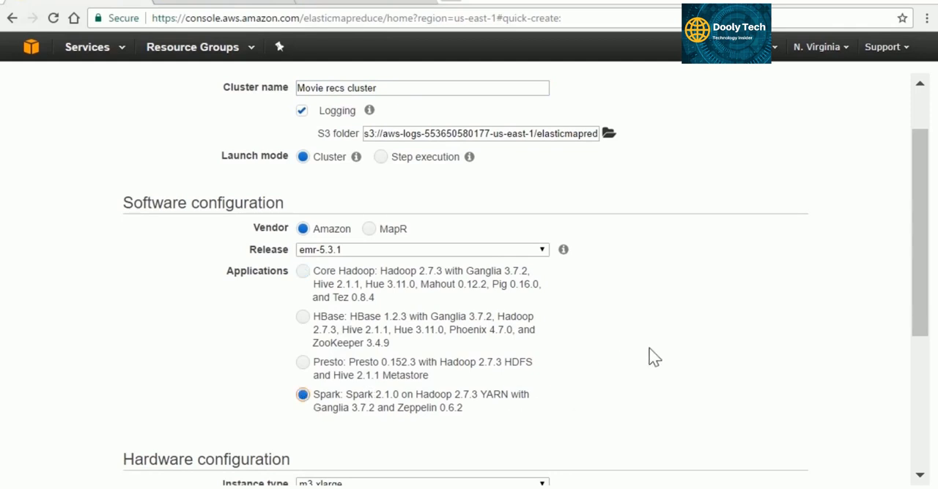
# Choose m3.xlarge as the cluster's instance type and set the number of instances to 2.
pyautogui.scroll(-1, 687, 336)
pyautogui.scroll(-3, 687, 334)
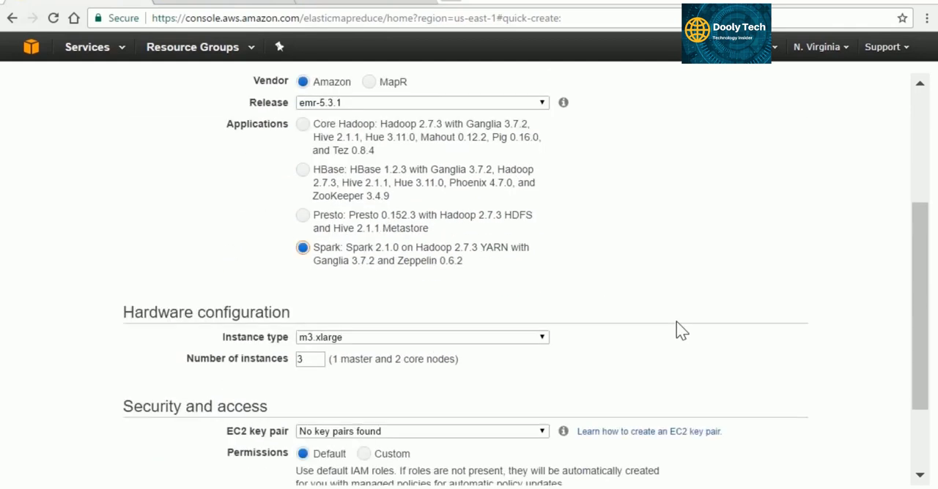
pyautogui.scroll(-1, 675, 319)
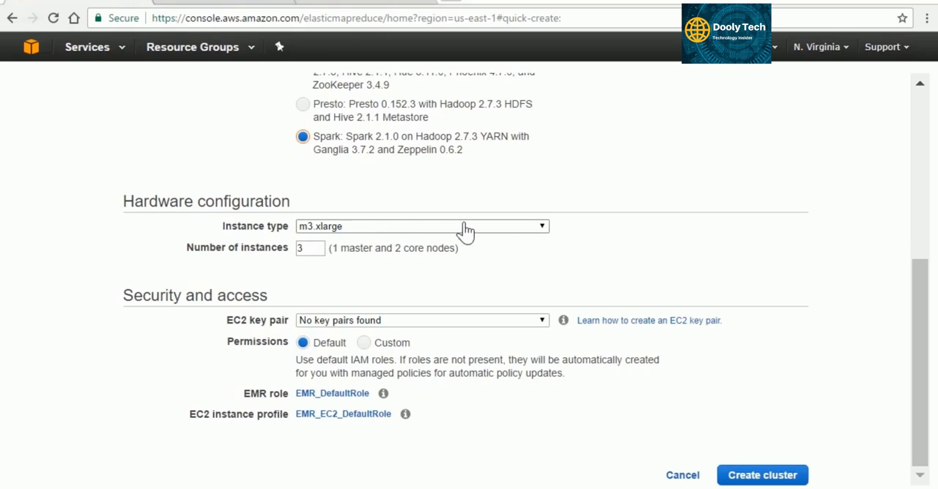
pyautogui.click(527, 228)
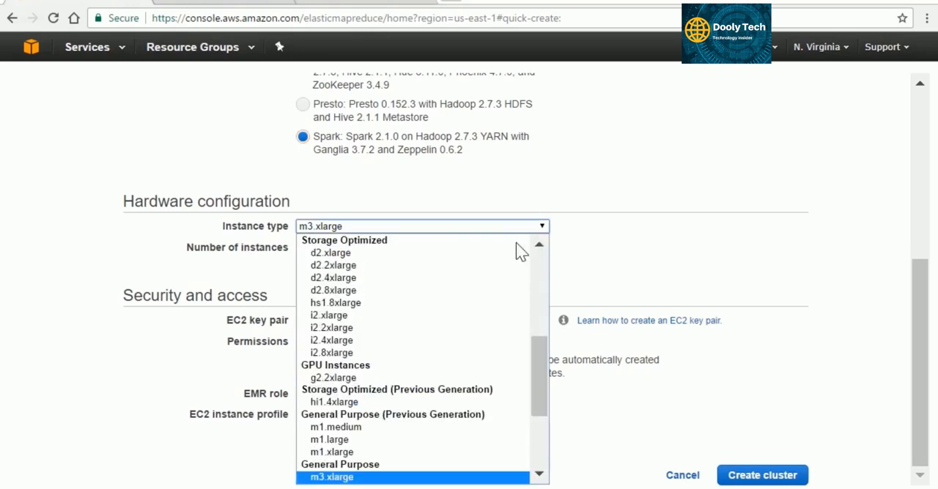
pyautogui.moveTo(541, 355); pyautogui.dragTo(525, 396)
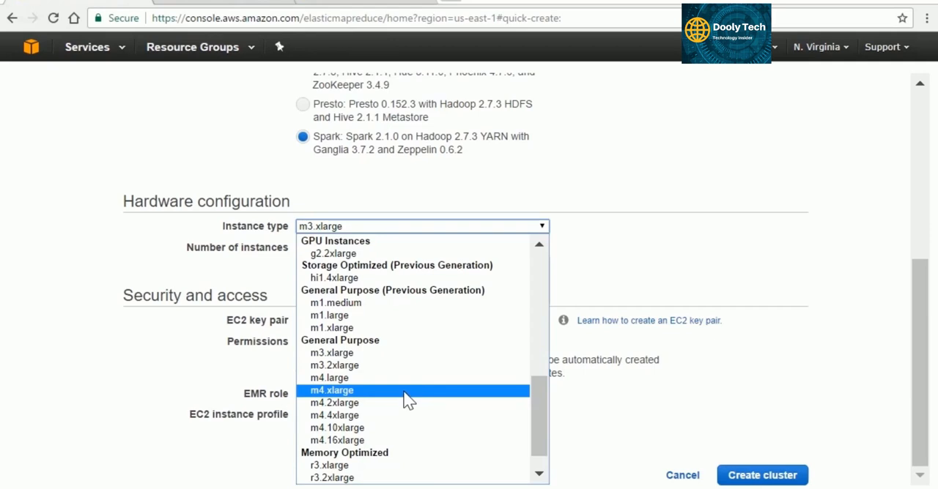
pyautogui.scroll(-2, 543, 407)
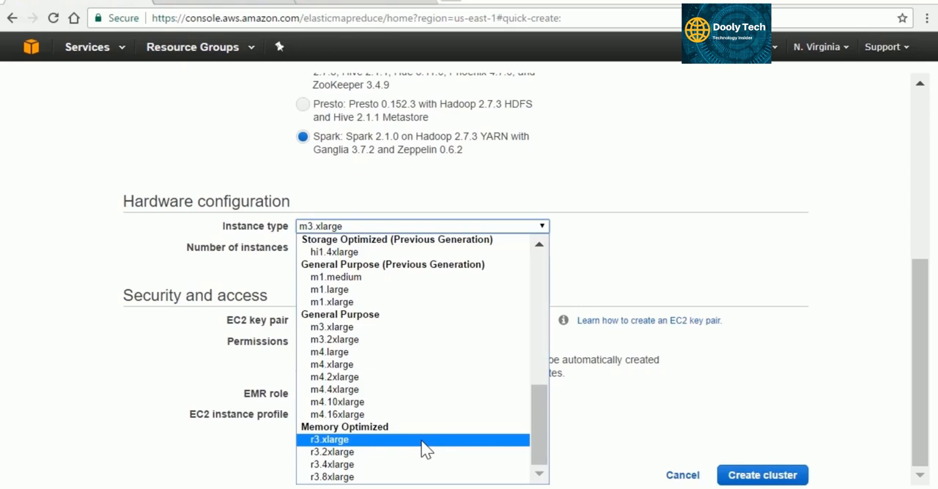
pyautogui.click(411, 328)
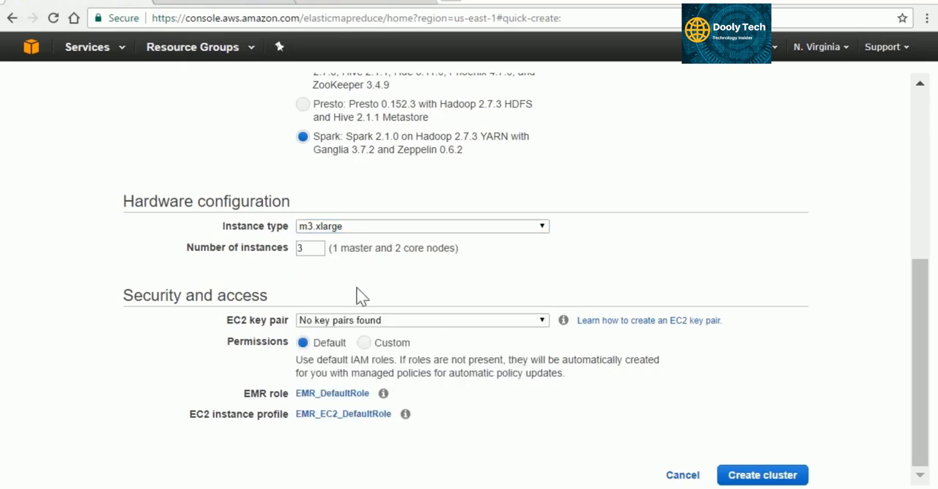
pyautogui.doubleClick(317, 254)
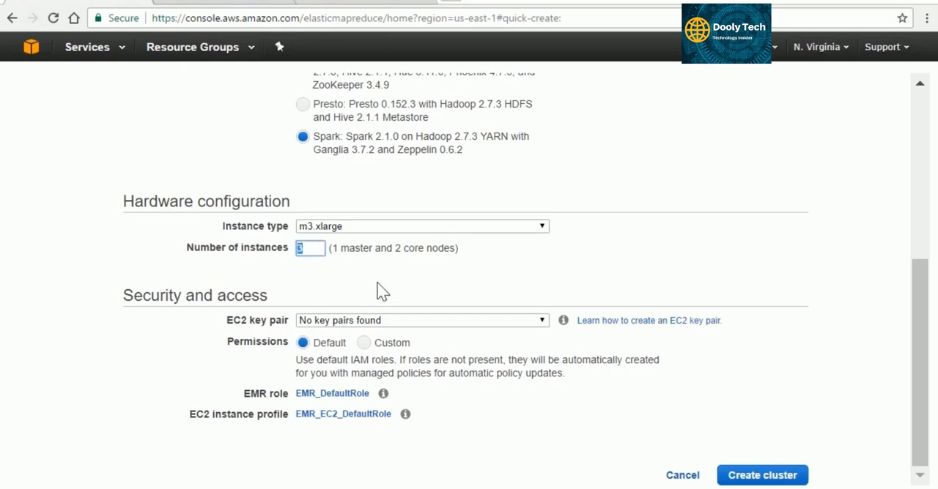
pyautogui.write('2')
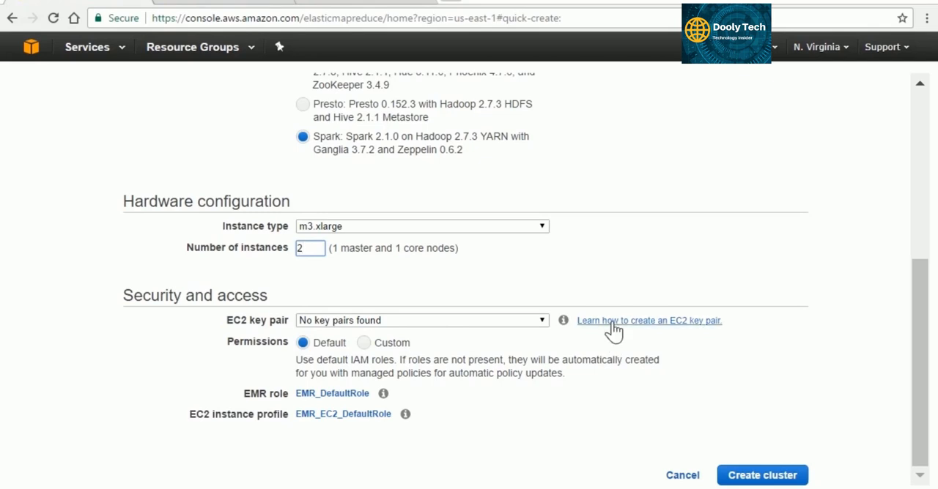
# Go to the Amazon EC2 console from the key pair instructions and create a key pair named SparkCluster.
pyautogui.click(664, 322)
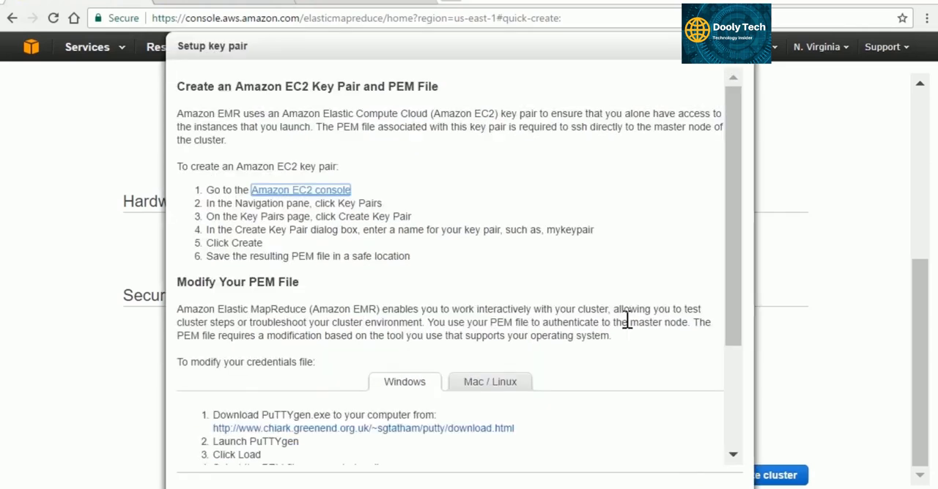
pyautogui.click(341, 193)
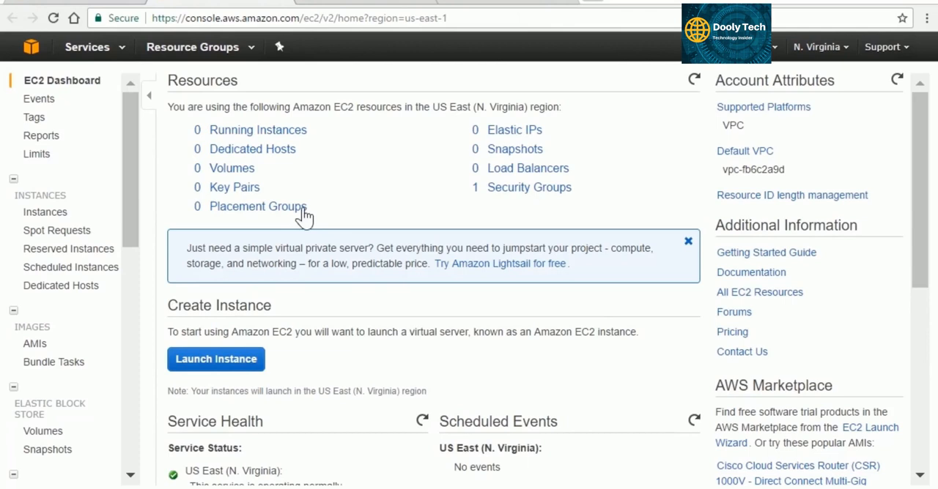
pyautogui.click(241, 192)
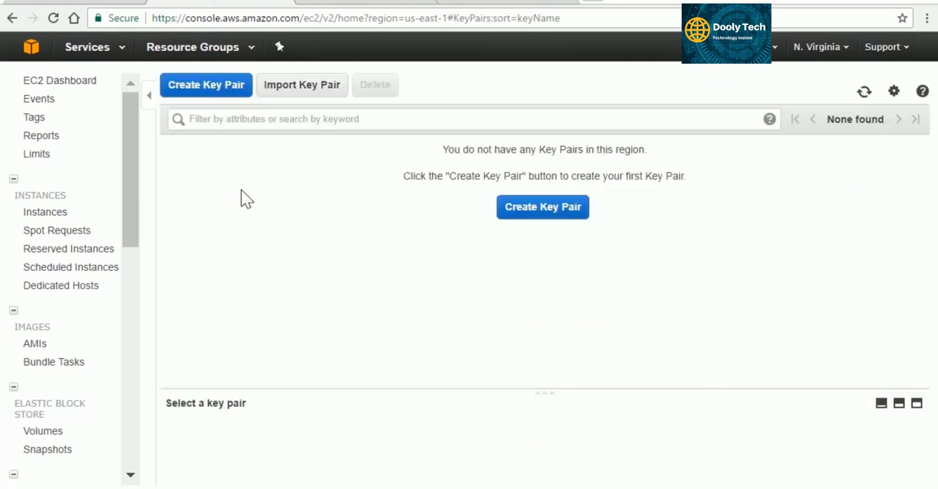
pyautogui.click(208, 86)
pyautogui.click(455, 271)
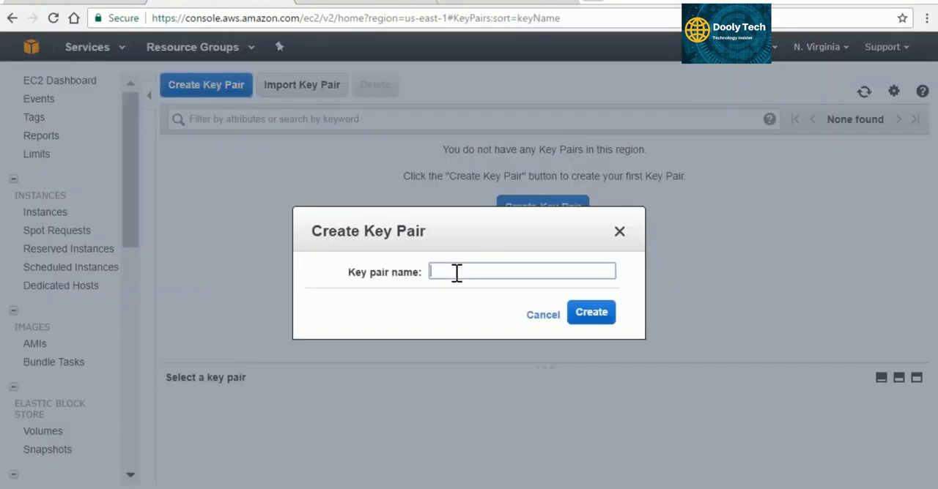
pyautogui.write('SparkCluster')
pyautogui.click(593, 313)
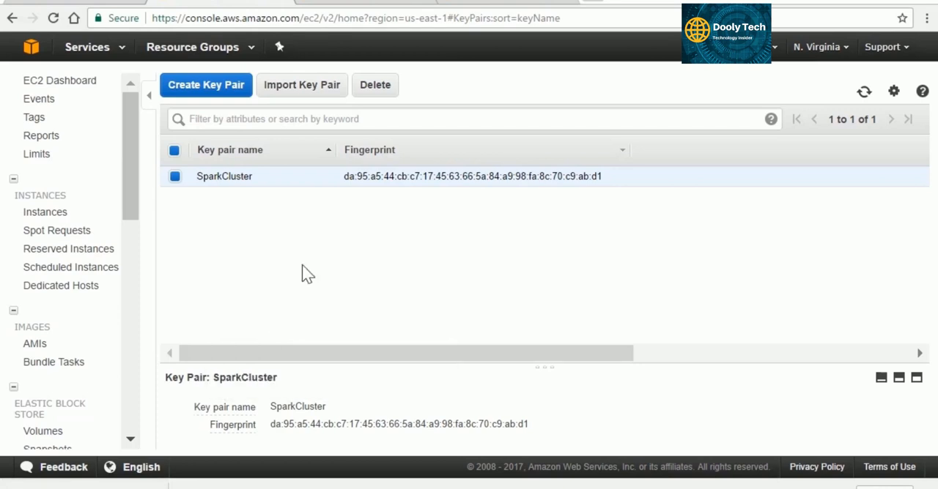
# Return to the cluster setup, assign the SparkCluster EC2 key pair, and create the cluster.
pyautogui.click(110, 2)
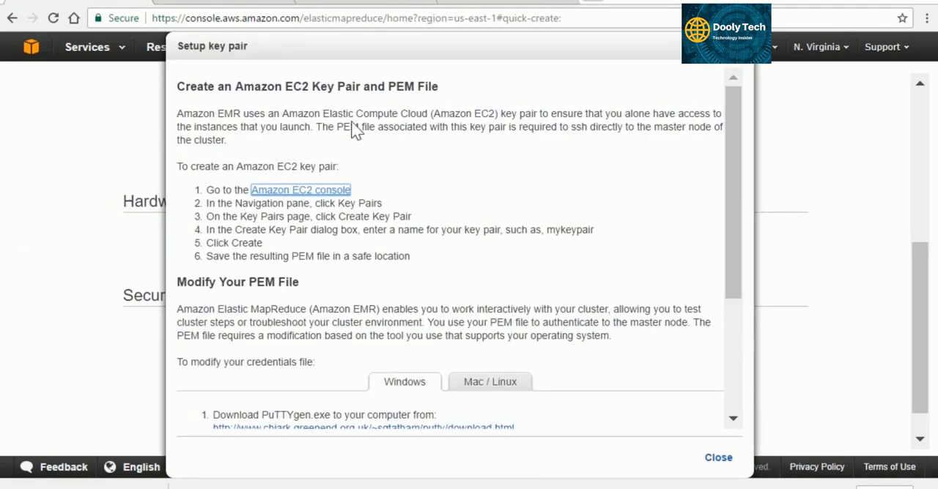
pyautogui.click(739, 63)
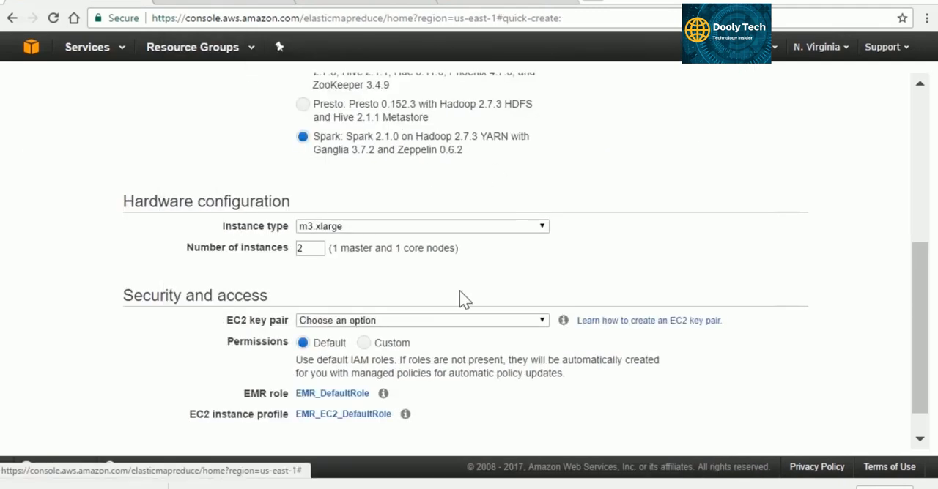
pyautogui.click(506, 320)
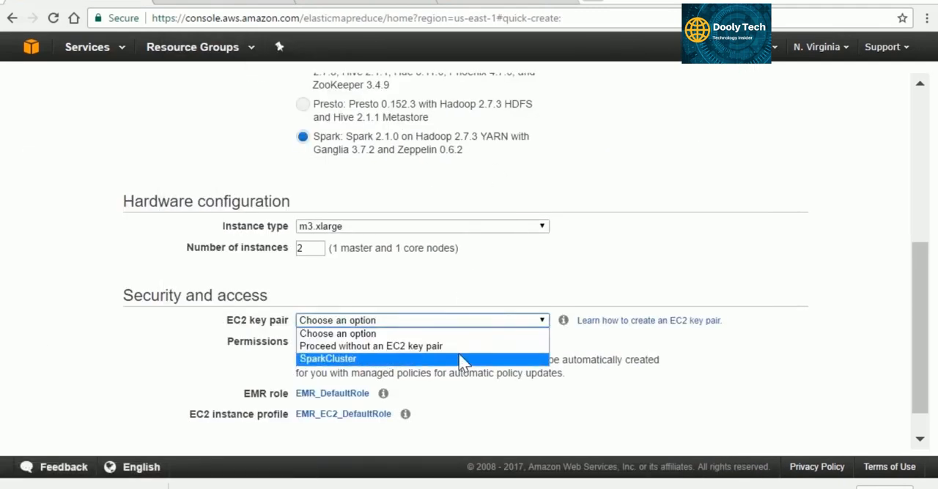
pyautogui.click(450, 358)
pyautogui.click(492, 336)
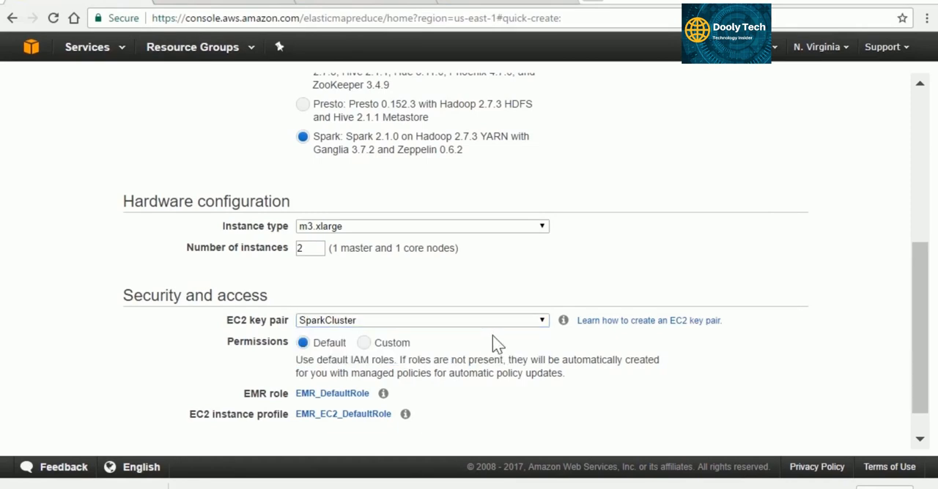
pyautogui.scroll(-1, 521, 360)
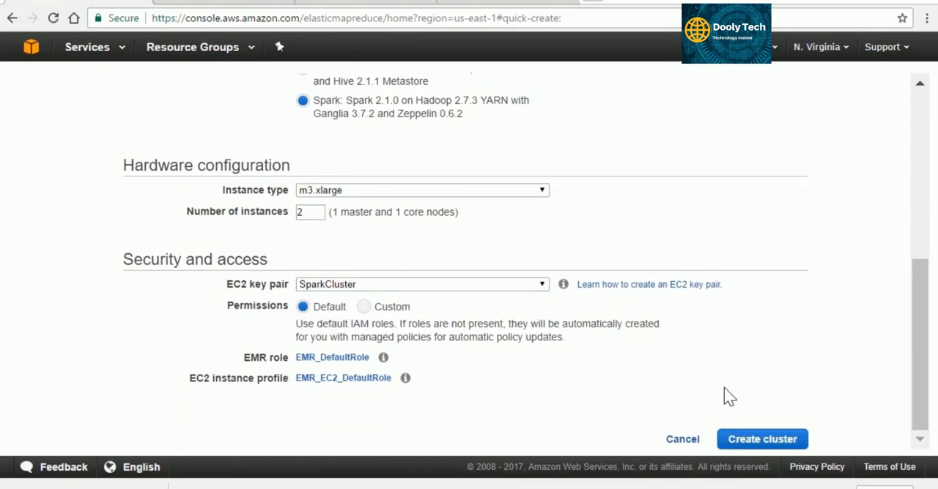
pyautogui.click(784, 439)
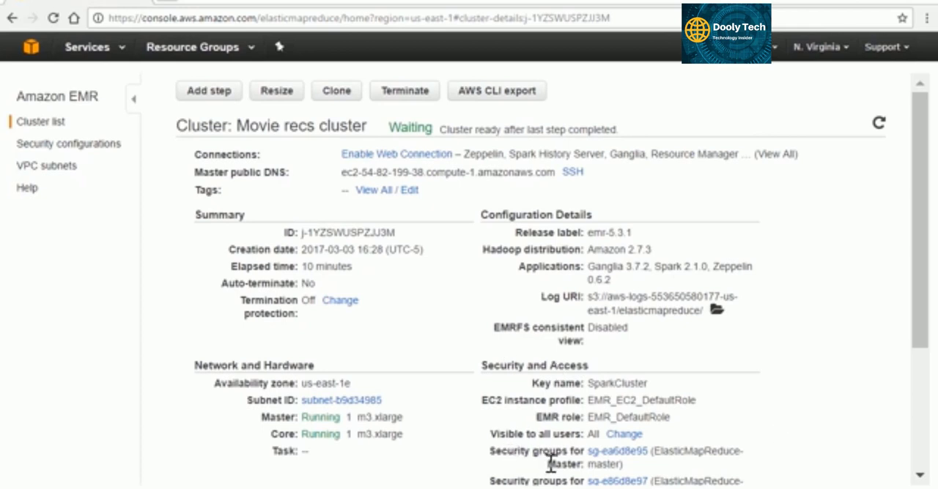
# Go from the cluster details to its master security group and open the ElasticMapReduce-master group's inbound rules for editing.
pyautogui.click(623, 454)
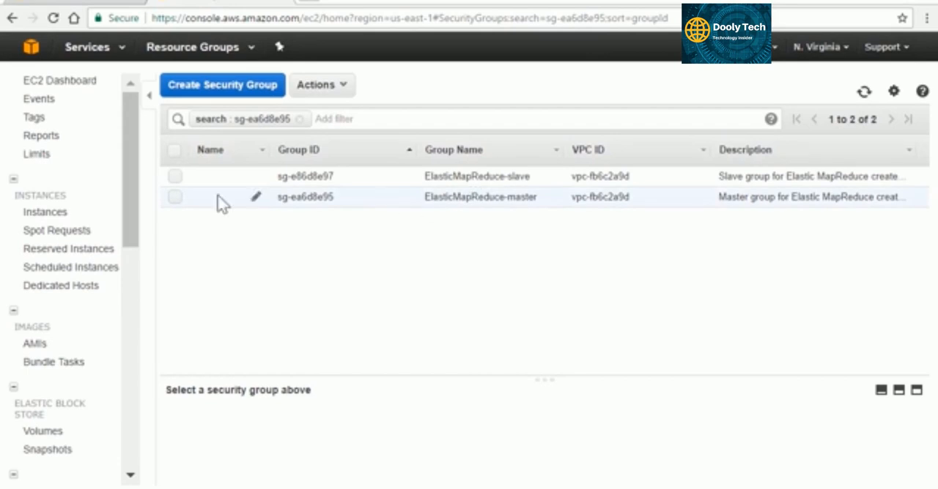
pyautogui.click(176, 198)
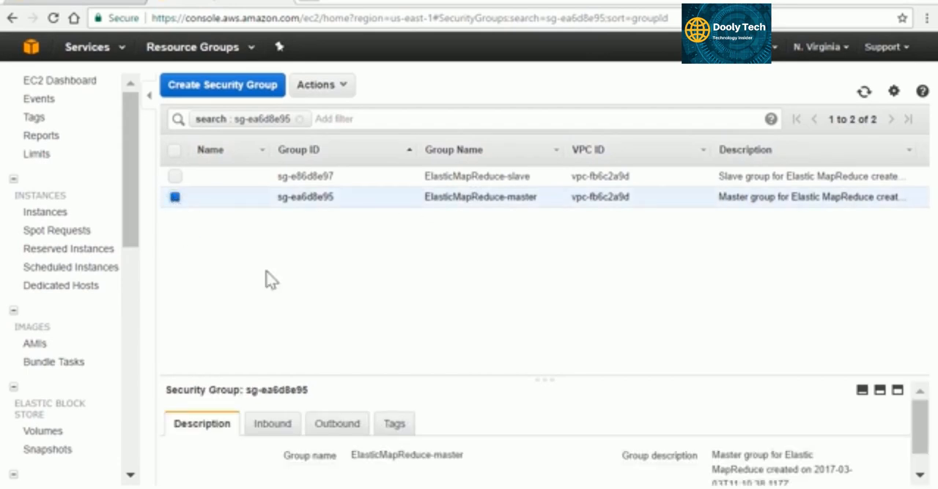
pyautogui.click(268, 425)
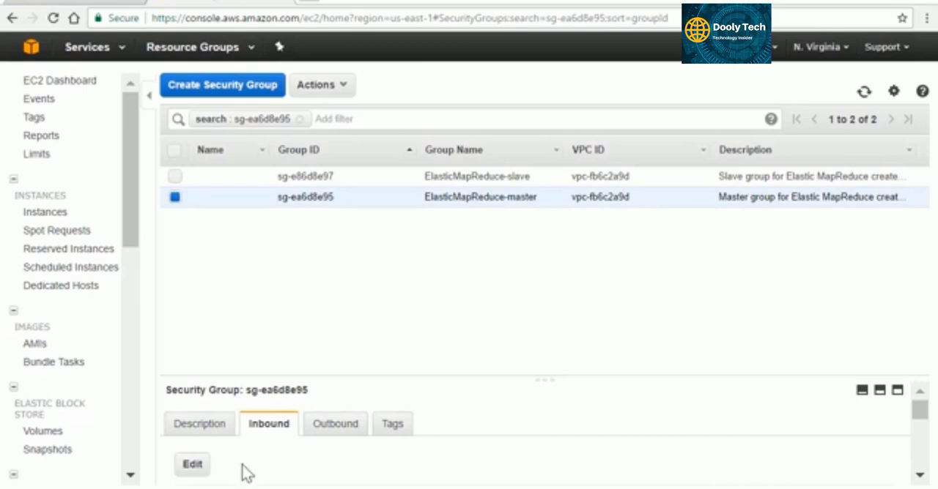
pyautogui.click(193, 468)
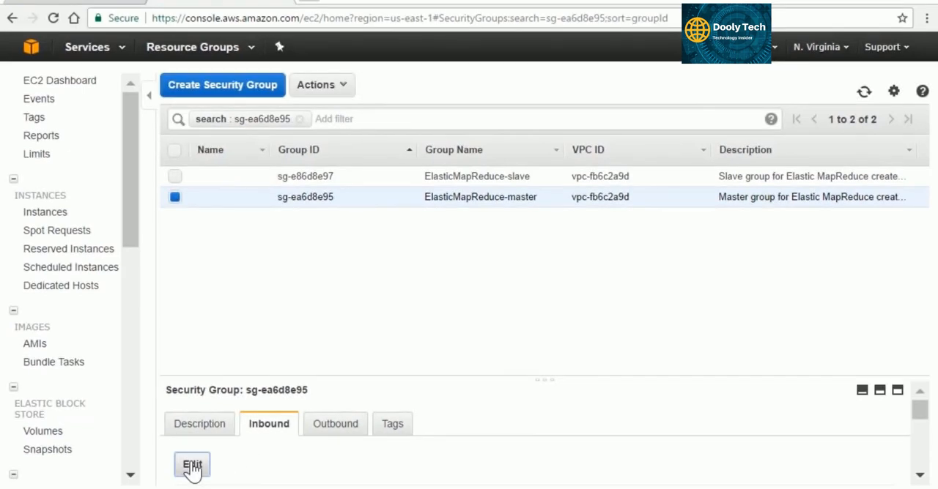
# Add an SSH inbound rule with My IP as its source and save the master security group's rules.
pyautogui.scroll(-1, 865, 287)
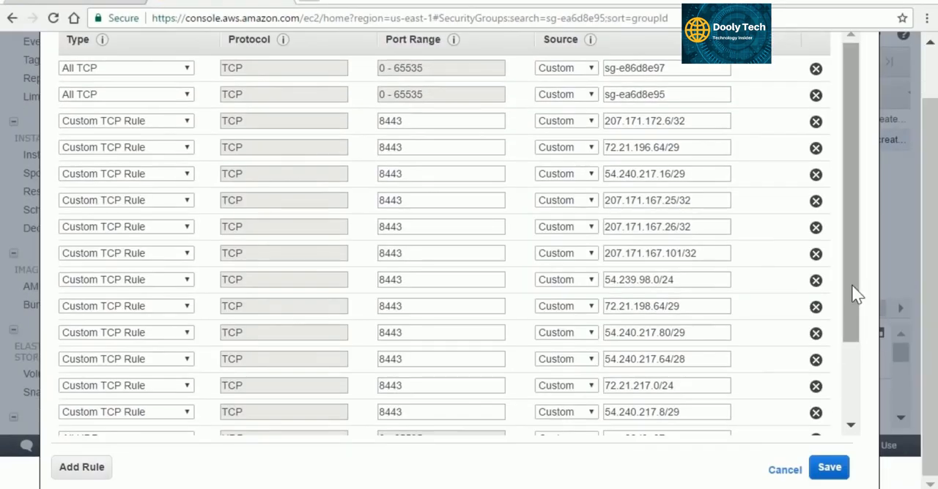
pyautogui.scroll(-2, 838, 379)
pyautogui.click(80, 469)
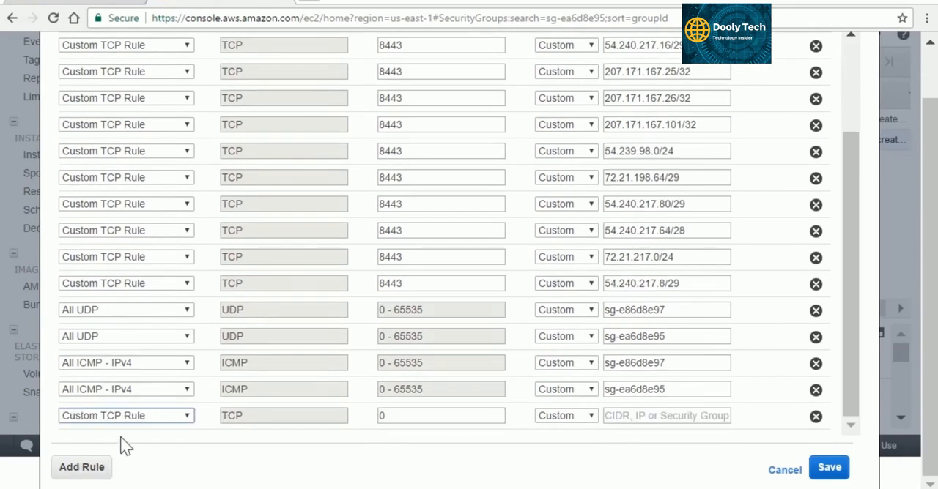
pyautogui.click(187, 417)
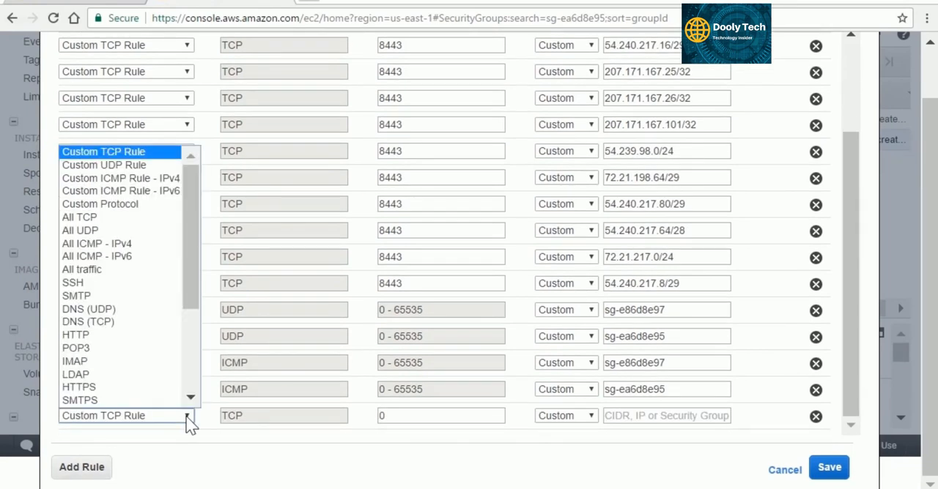
pyautogui.click(144, 283)
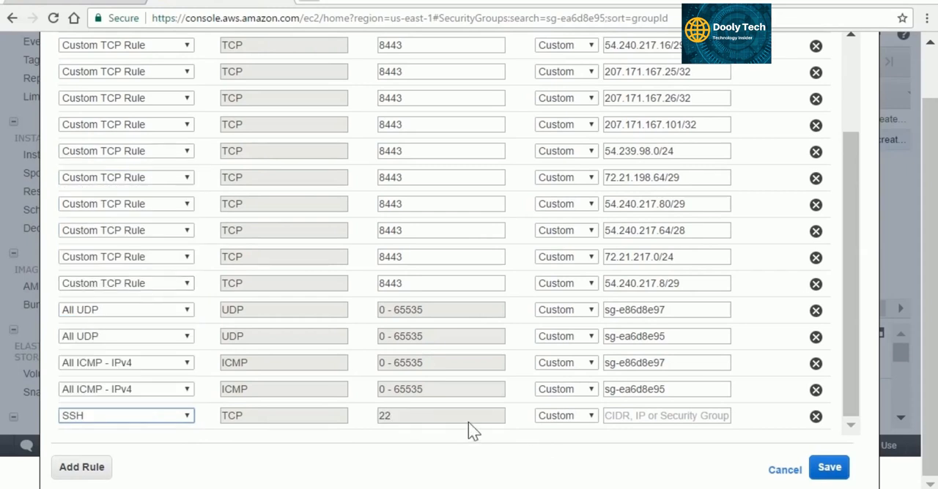
pyautogui.click(588, 422)
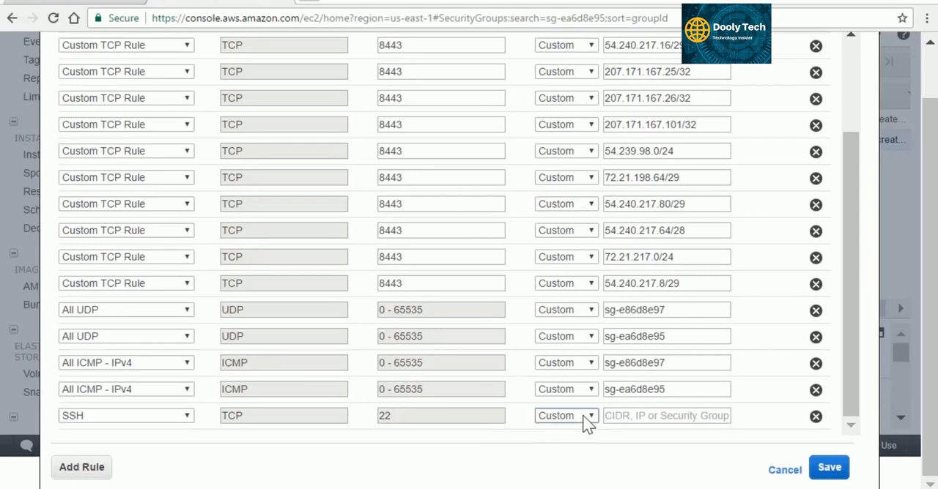
pyautogui.click(589, 416)
pyautogui.click(577, 458)
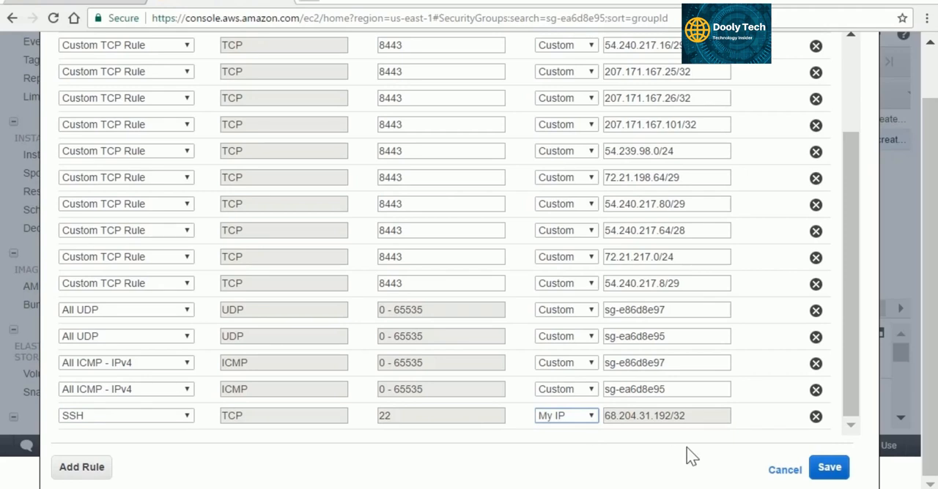
pyautogui.click(834, 471)
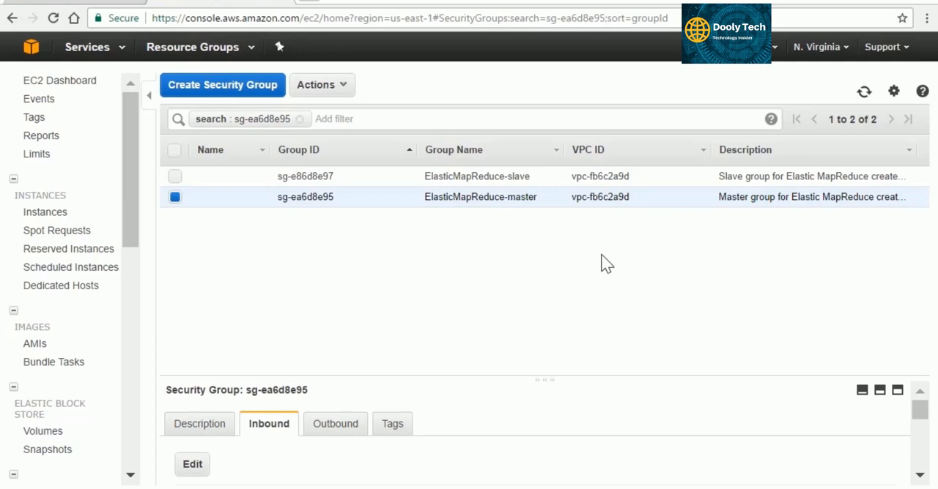
# Return to the cluster details, show the Mac / Linux SSH connection instructions, and copy the master node's hadoop@ login address from the command.
pyautogui.click(115, 3)
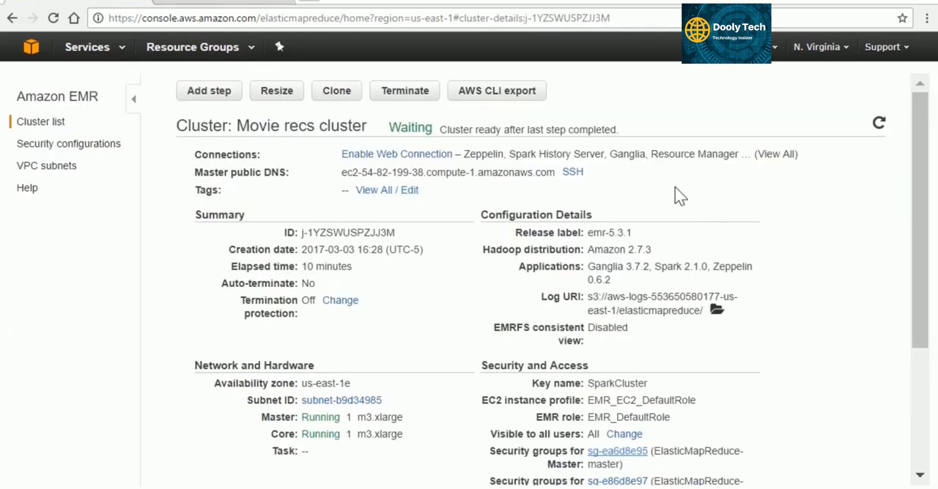
pyautogui.click(572, 175)
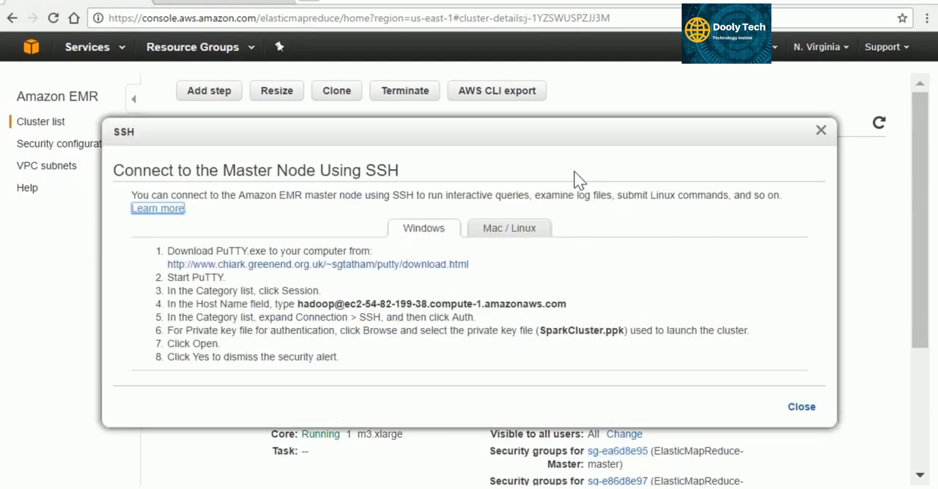
pyautogui.click(524, 240)
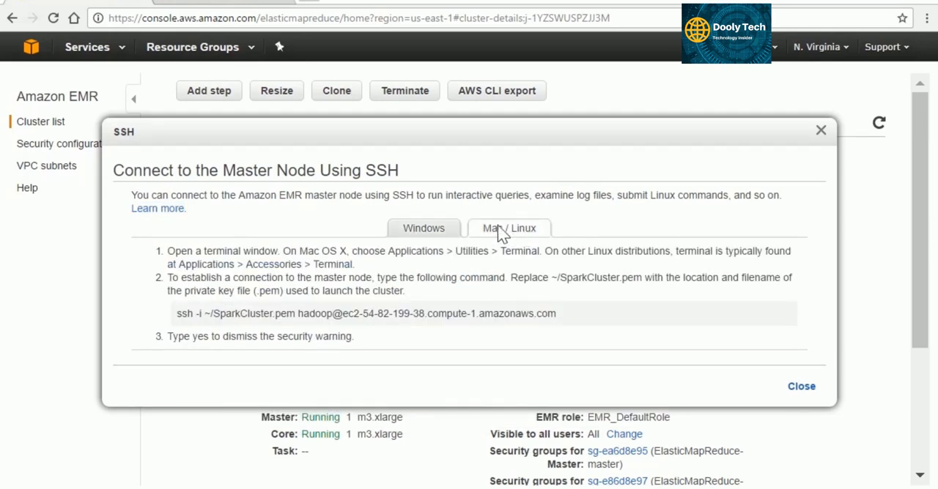
pyautogui.moveTo(299, 314); pyautogui.dragTo(563, 326)
pyautogui.hotkey('ctrl', 'c')
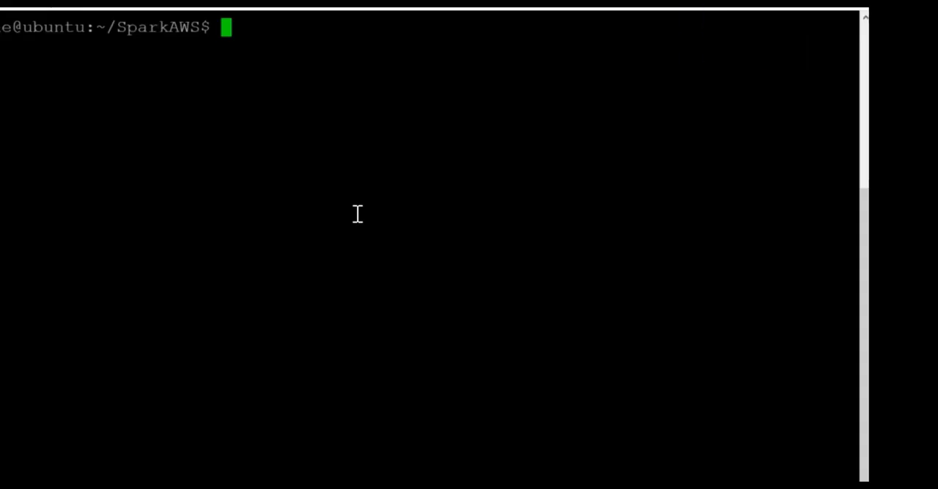
# In the Ubuntu terminal, list the SparkAWS folder's files and set the permissions of SparkCluster.pem to 400.
pyautogui.write('ls')
pyautogui.press('Return')
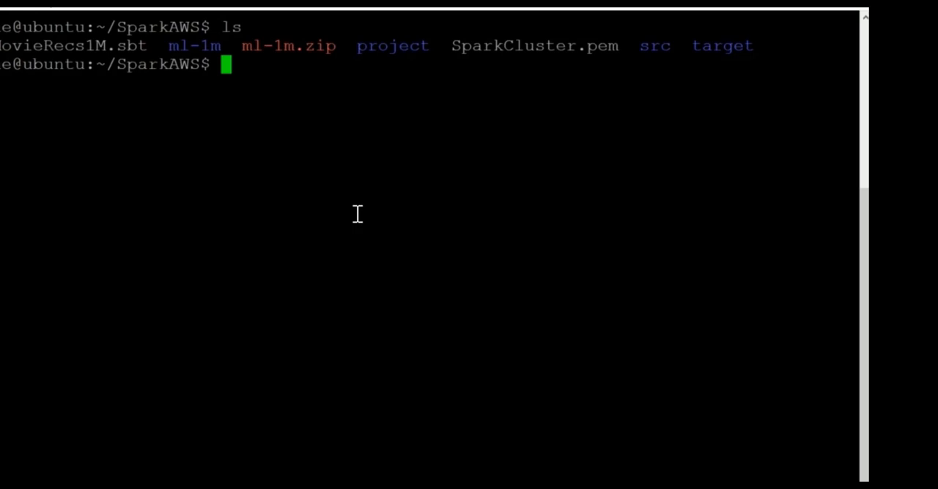
pyautogui.write('chmod ')
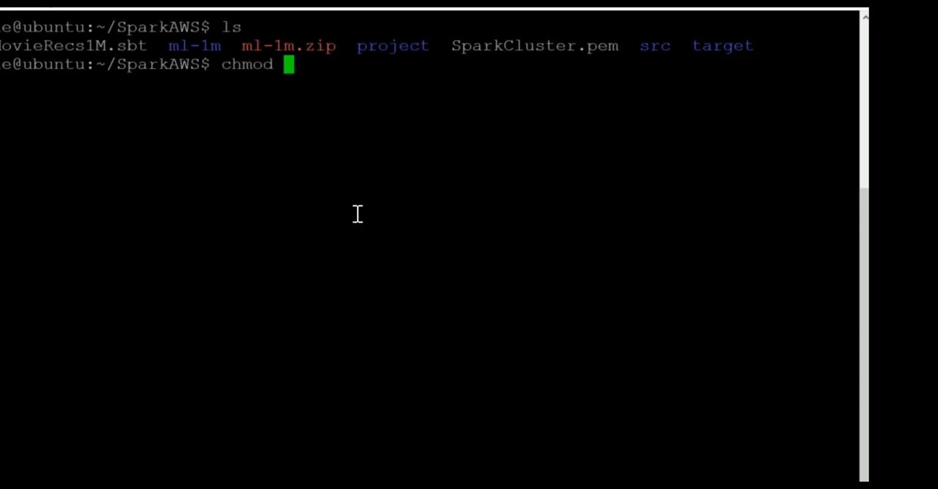
pyautogui.write('400 Sp')
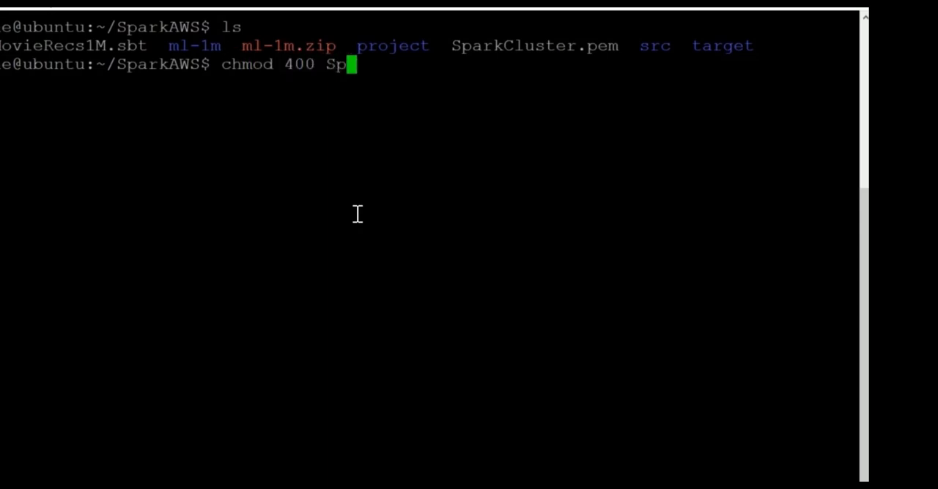
pyautogui.press('Tab')
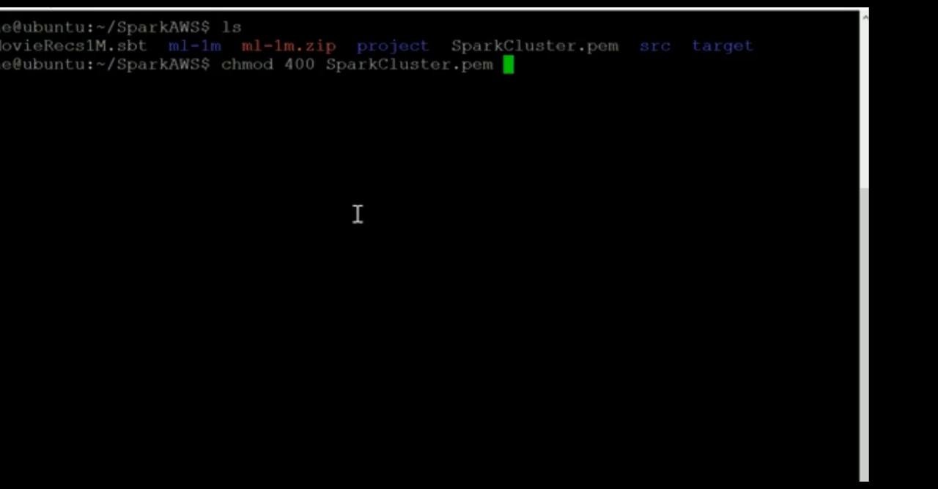
pyautogui.press('Return')
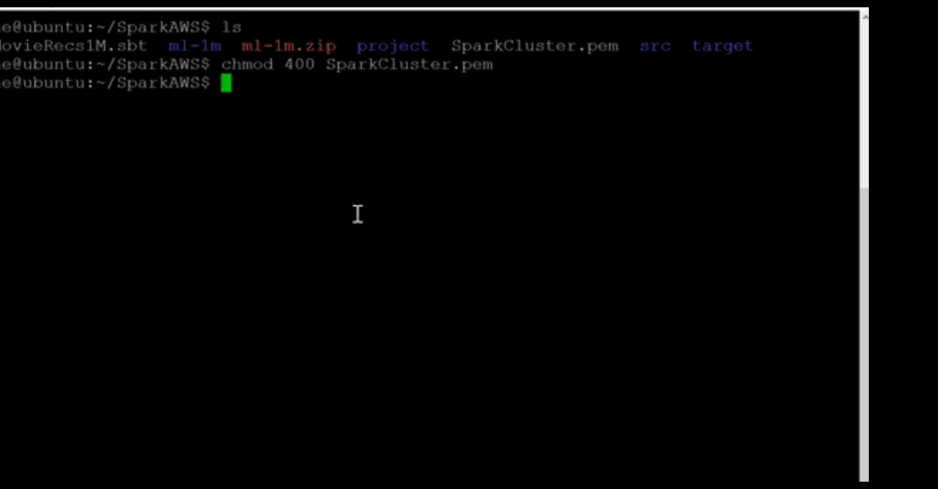
pyautogui.write('ssh')
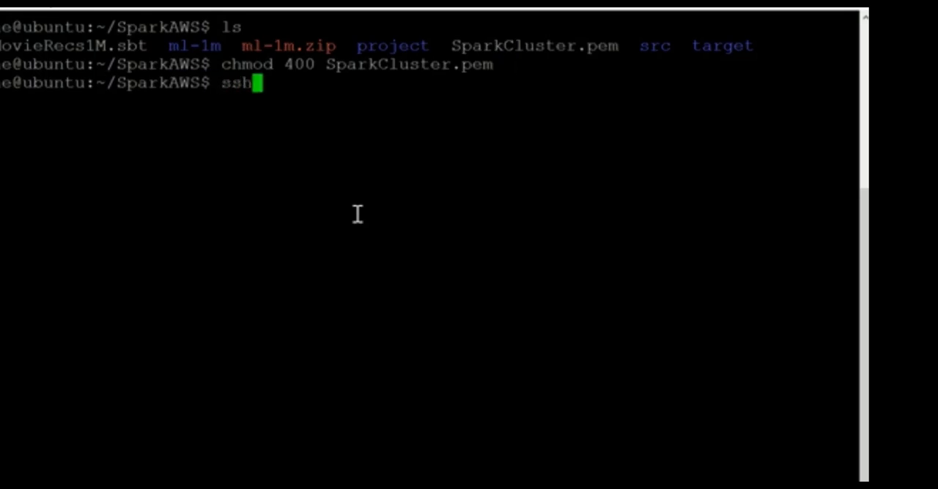
pyautogui.write(' -i ./Sp')
pyautogui.press('Tab')
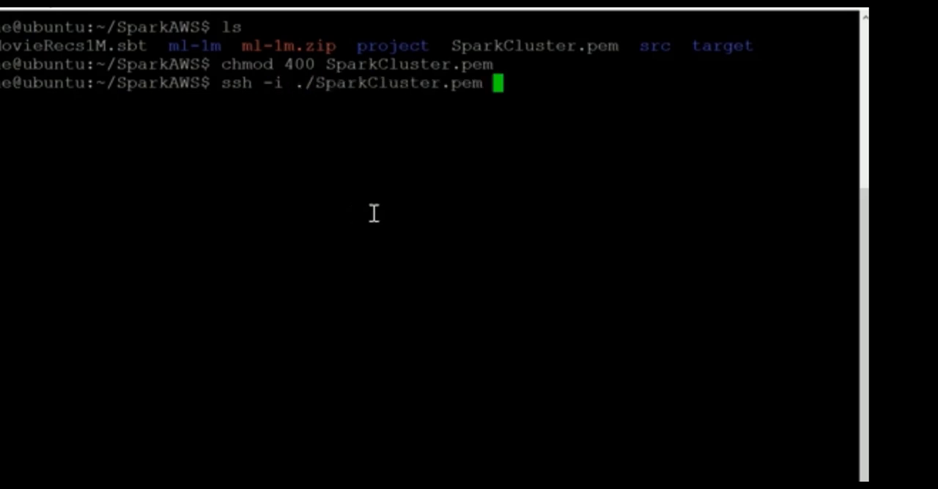
pyautogui.middleClick(559, 84)
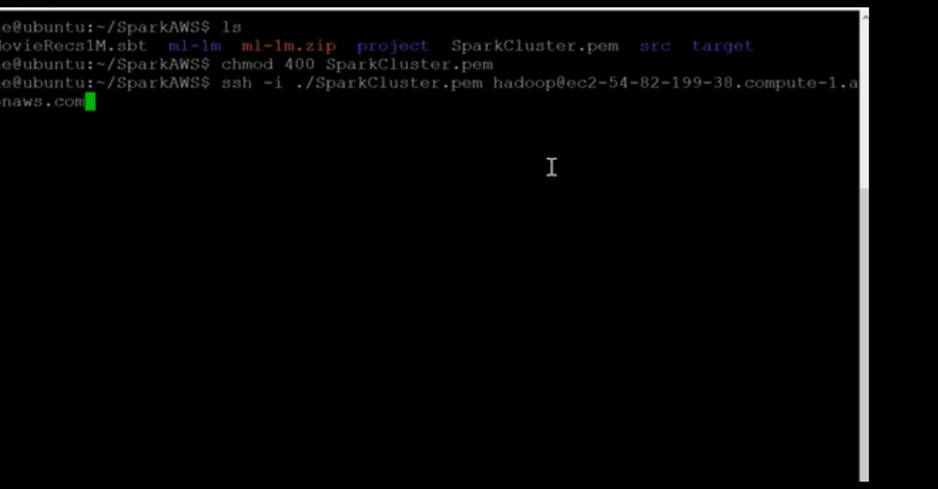
pyautogui.press('Return')
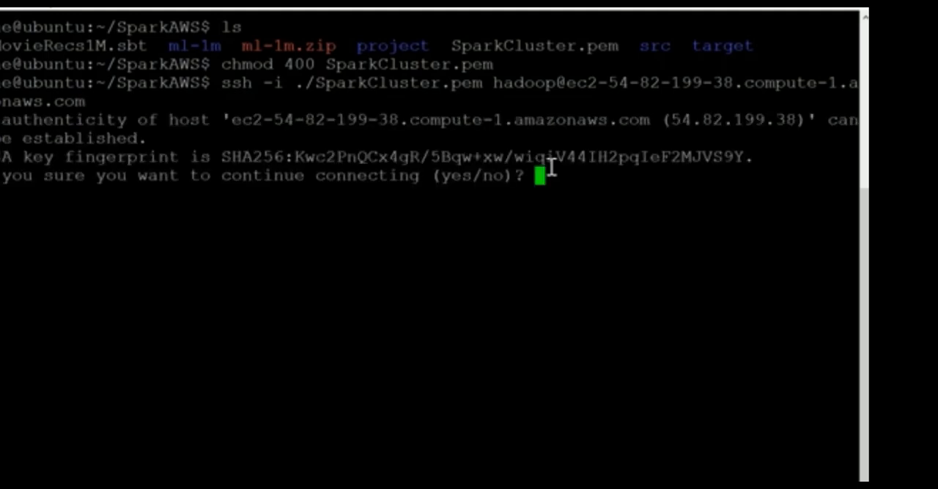
pyautogui.write('yes')
pyautogui.press('Return')
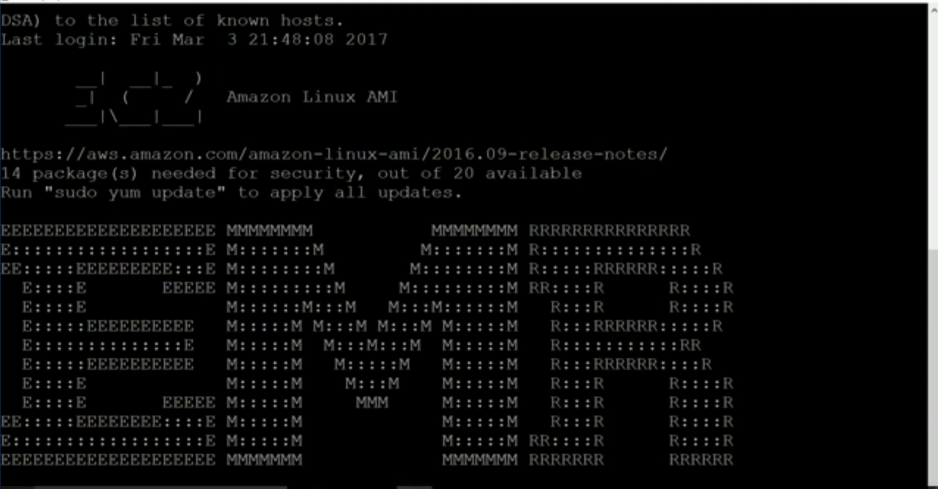
# Launch PuTTYgen from the PuTTY (64-bit) program group in Windows.
pyautogui.click(17, 488)
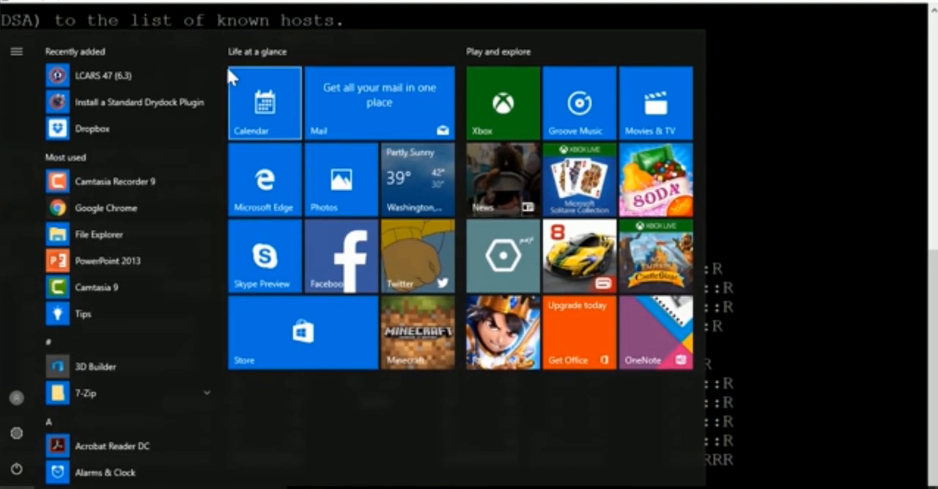
pyautogui.moveTo(217, 71); pyautogui.dragTo(240, 318)
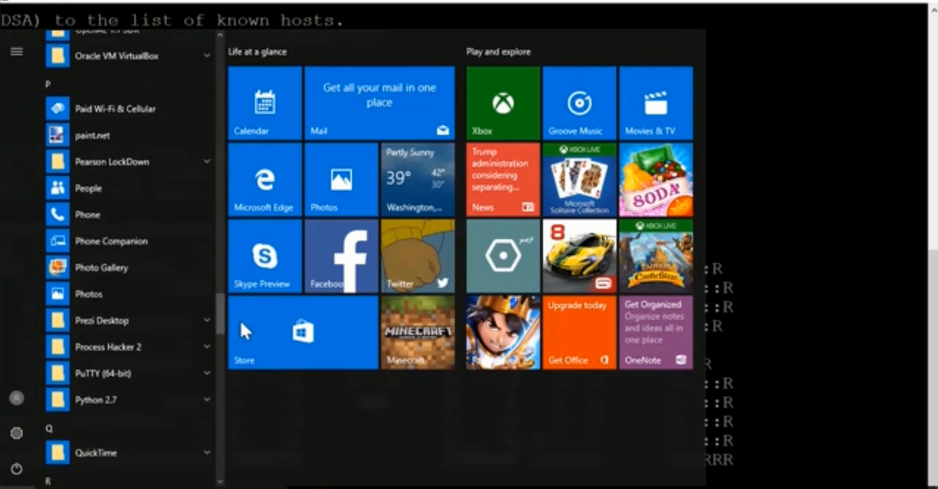
pyautogui.click(166, 375)
pyautogui.scroll(-1, 163, 396)
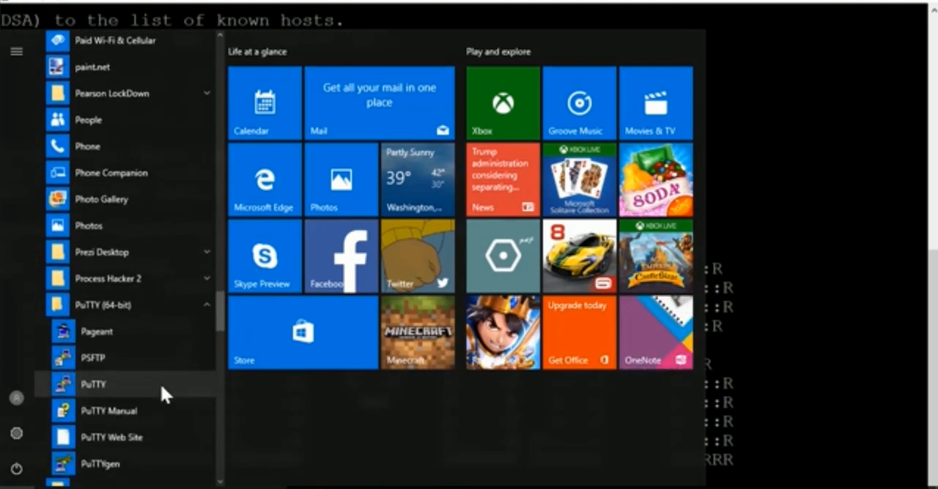
pyautogui.click(127, 463)
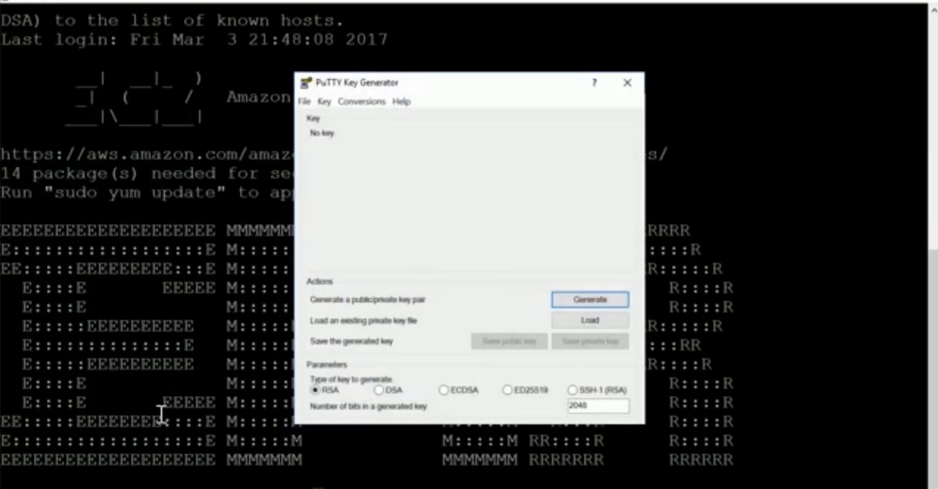
# Load SparkCluster.pem from the Downloads folder into the key generator, with All Files (*.*) shown, and dismiss the import notice.
pyautogui.click(590, 322)
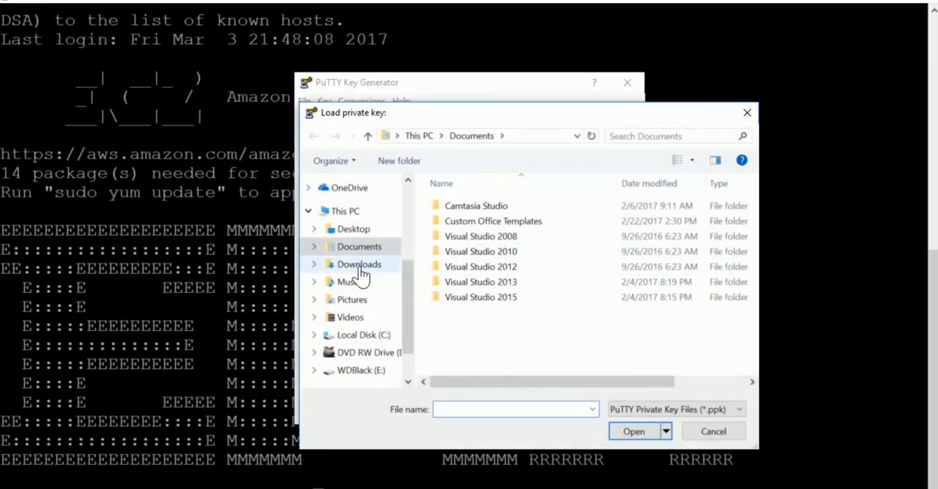
pyautogui.click(359, 265)
pyautogui.click(715, 412)
pyautogui.click(671, 444)
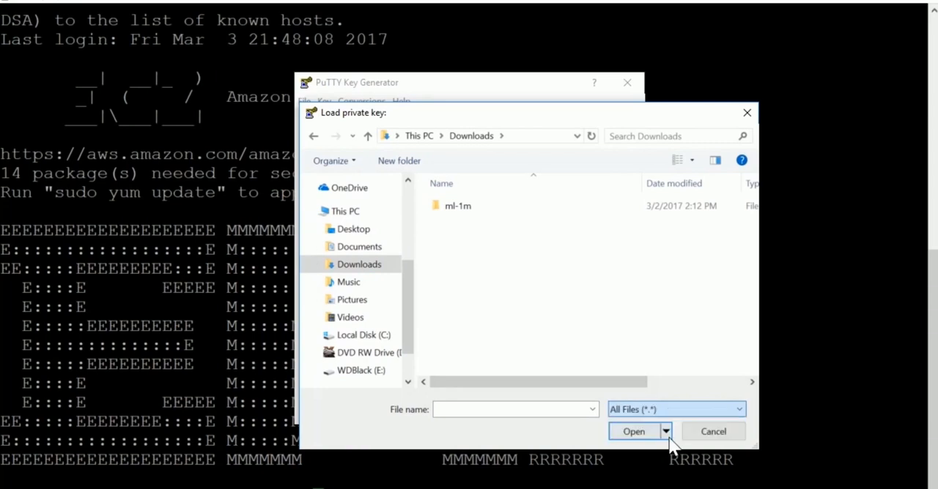
pyautogui.click(517, 238)
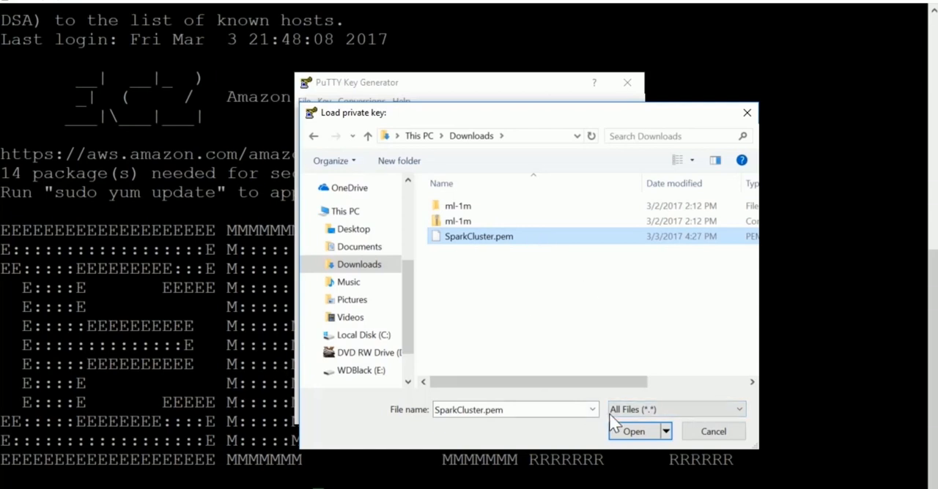
pyautogui.click(634, 433)
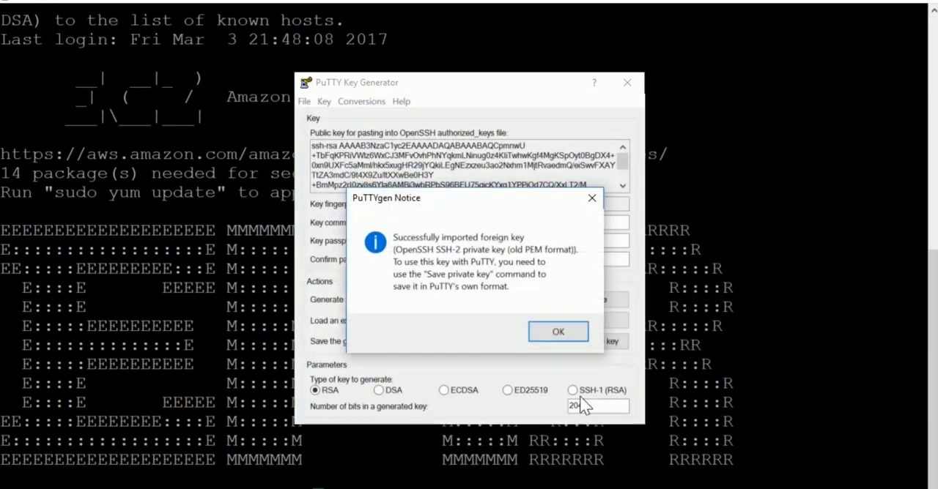
pyautogui.click(543, 330)
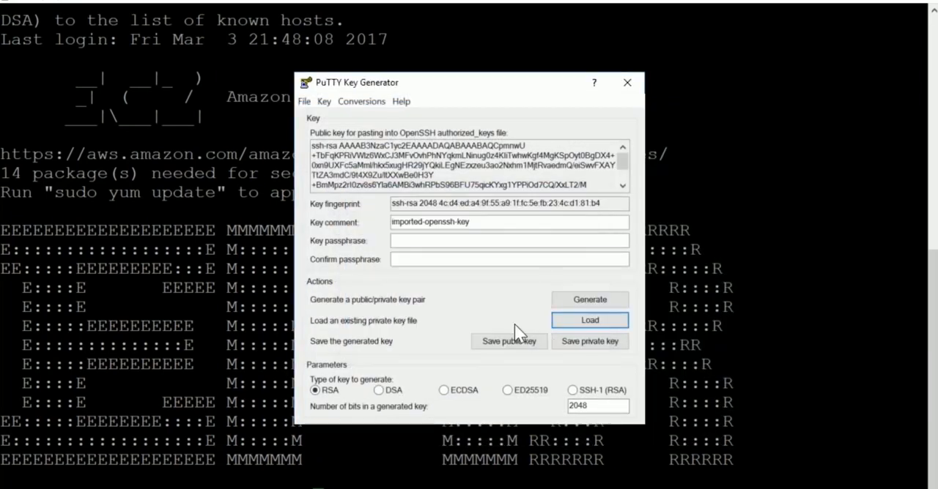
# Decline saving the private key without a passphrase, and enter and confirm the key passphrase in the key generator.
pyautogui.click(572, 342)
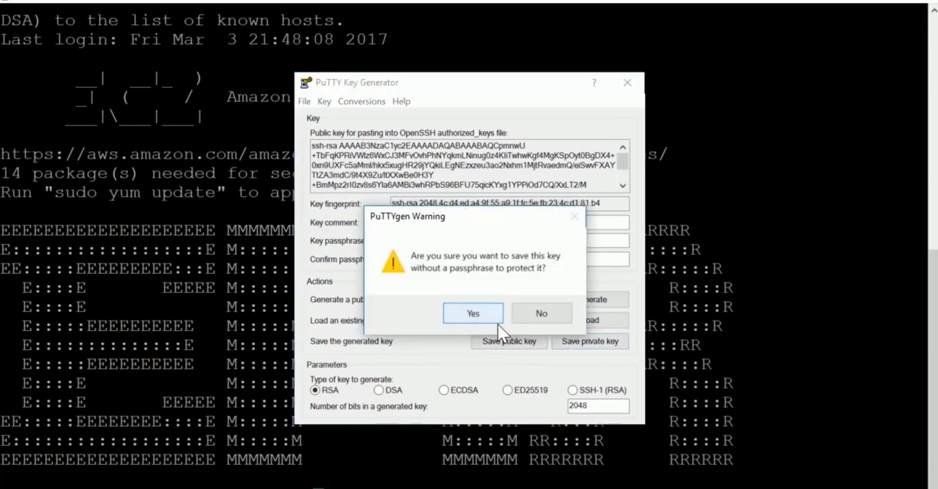
pyautogui.click(541, 313)
pyautogui.click(430, 241)
pyautogui.write('*******')
pyautogui.press('Tab')
pyautogui.write('*******')
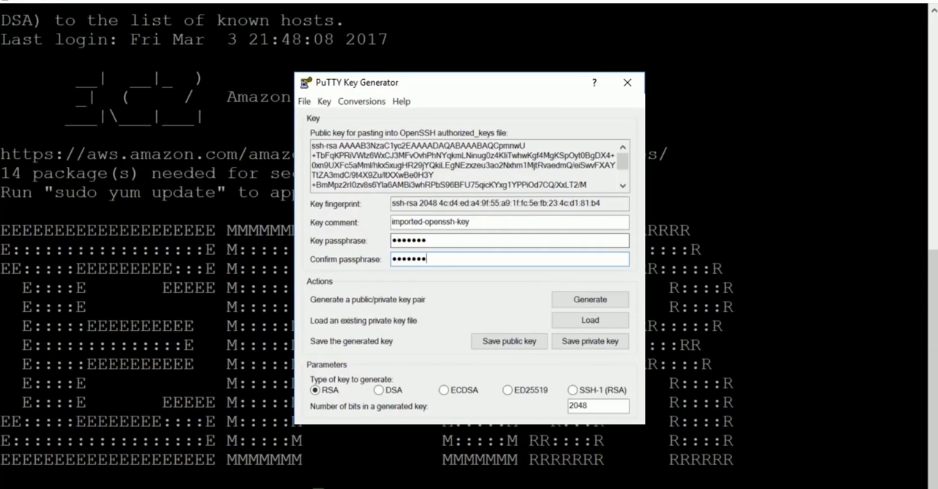
# Save the private key as SparkCluster in the Downloads folder as a PuTTY Private Key File (*.ppk) and close the key generator.
pyautogui.click(590, 343)
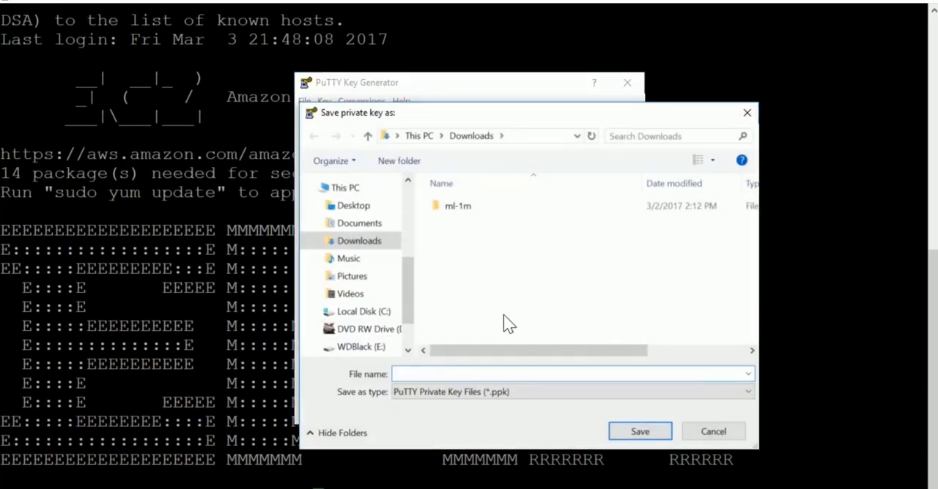
pyautogui.write('Spark')
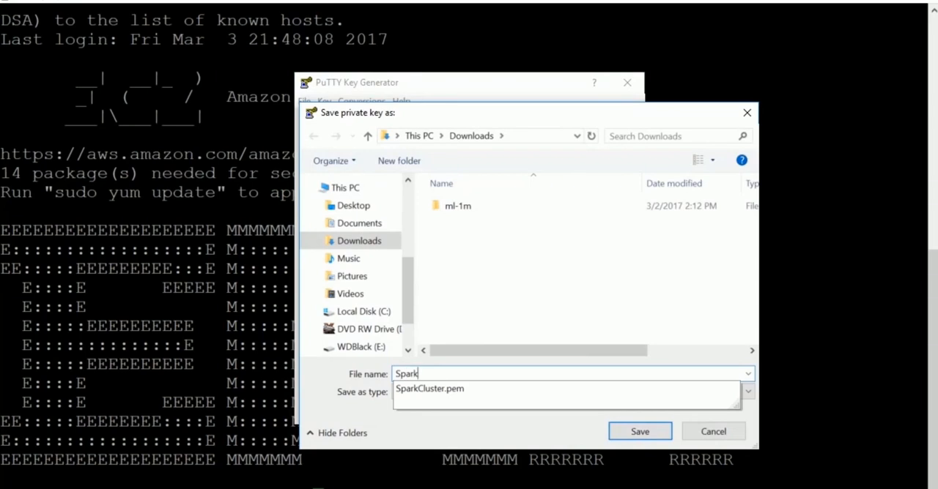
pyautogui.write('Cluster')
pyautogui.press('Return')
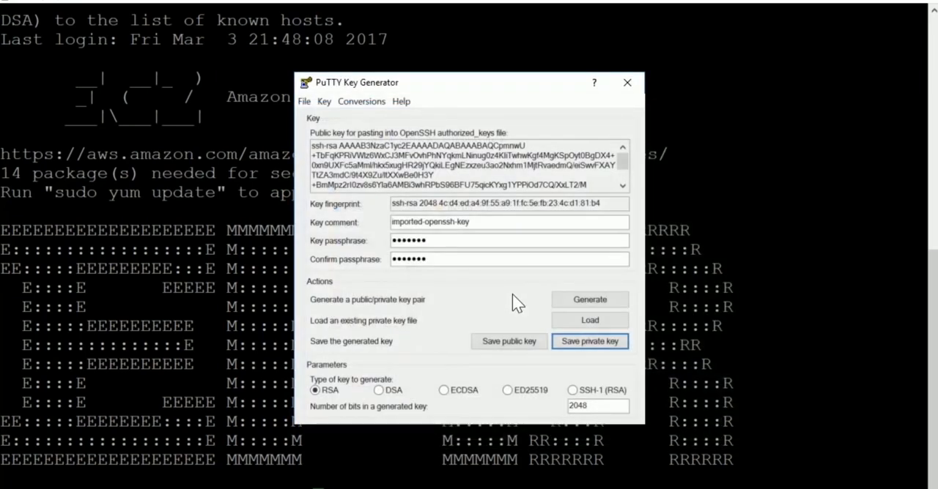
pyautogui.click(627, 83)
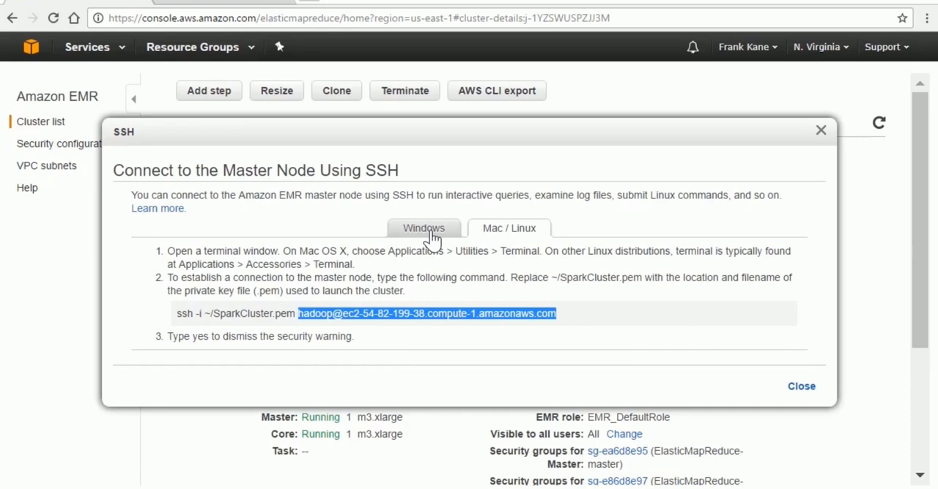
pyautogui.click(432, 236)
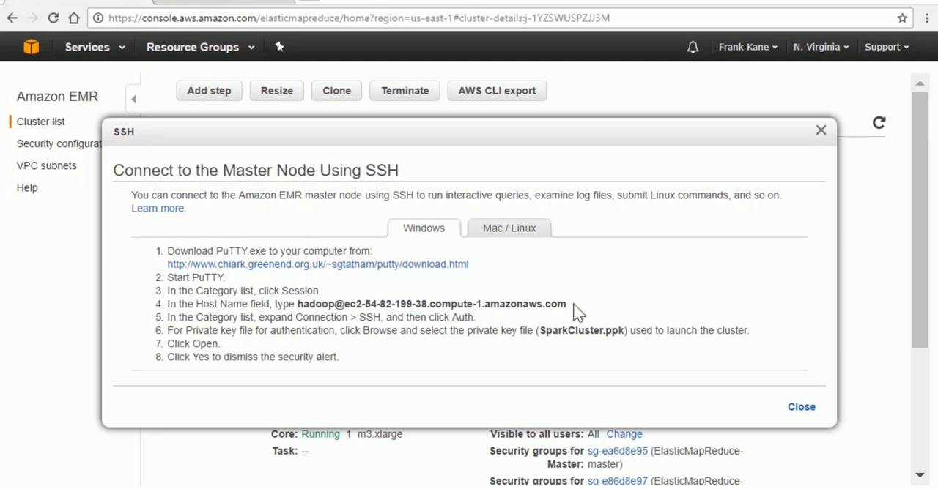
pyautogui.moveTo(574, 307); pyautogui.dragTo(354, 309)
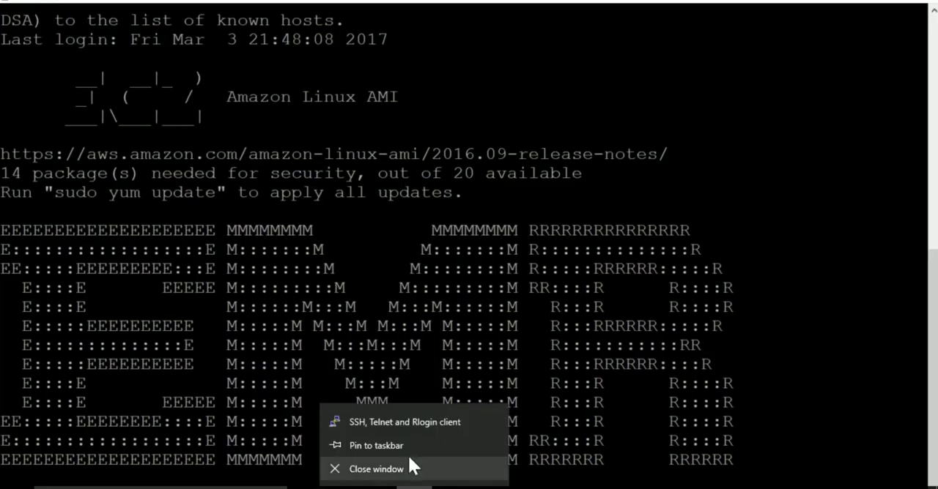
pyautogui.click(406, 423)
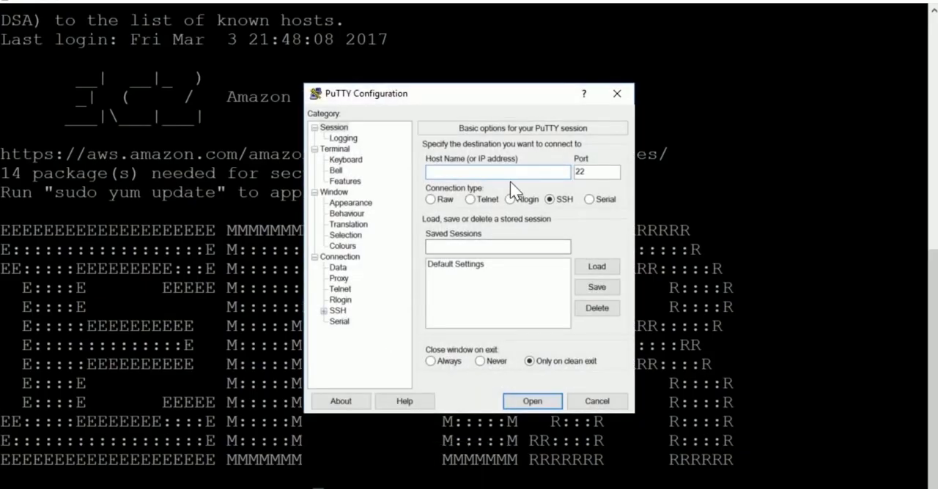
pyautogui.hotkey('ctrl', 'v')
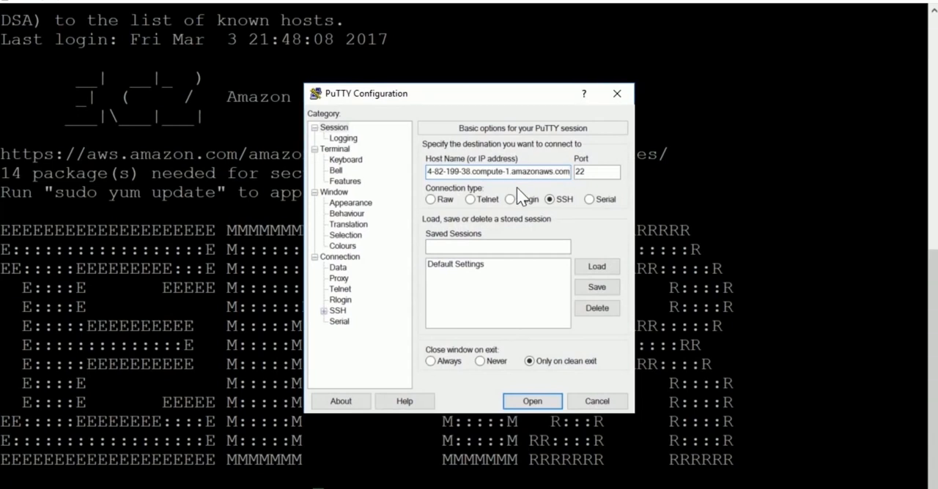
# Set the SparkCluster key from the Downloads folder as the private key file for SSH authentication.
pyautogui.click(338, 311)
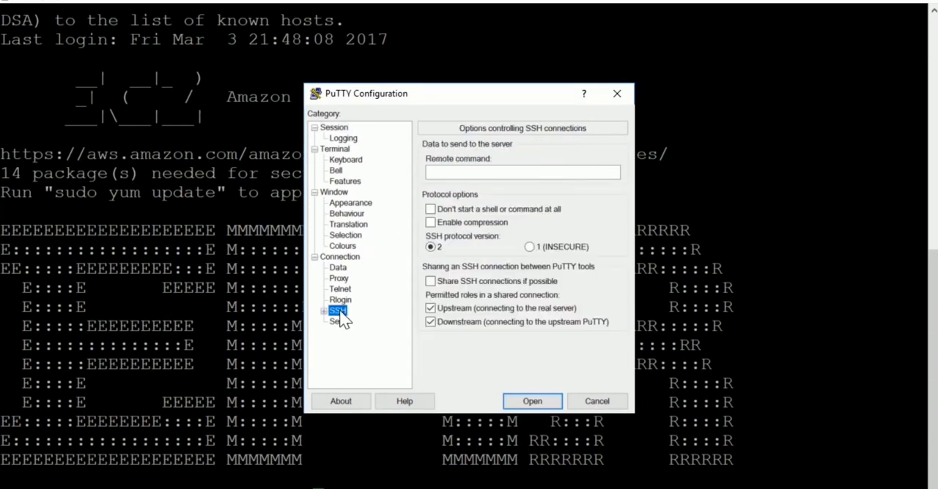
pyautogui.click(325, 312)
pyautogui.click(348, 322)
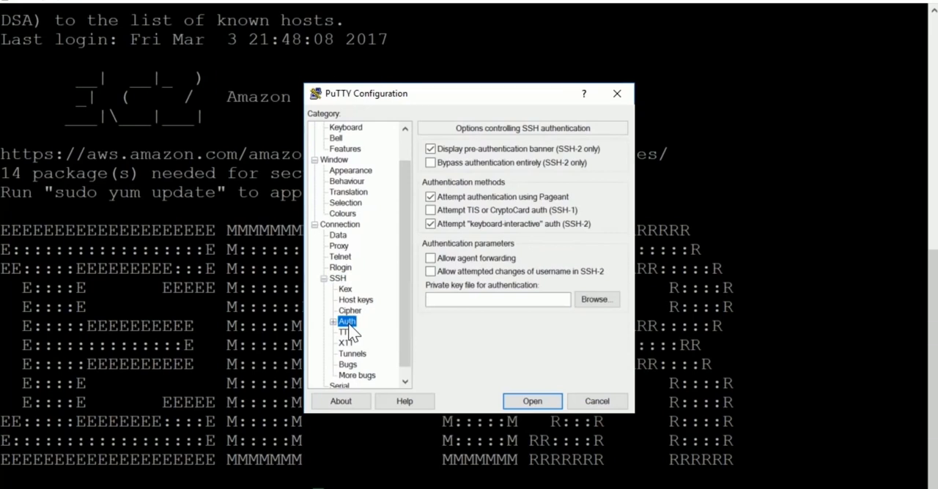
pyautogui.click(612, 302)
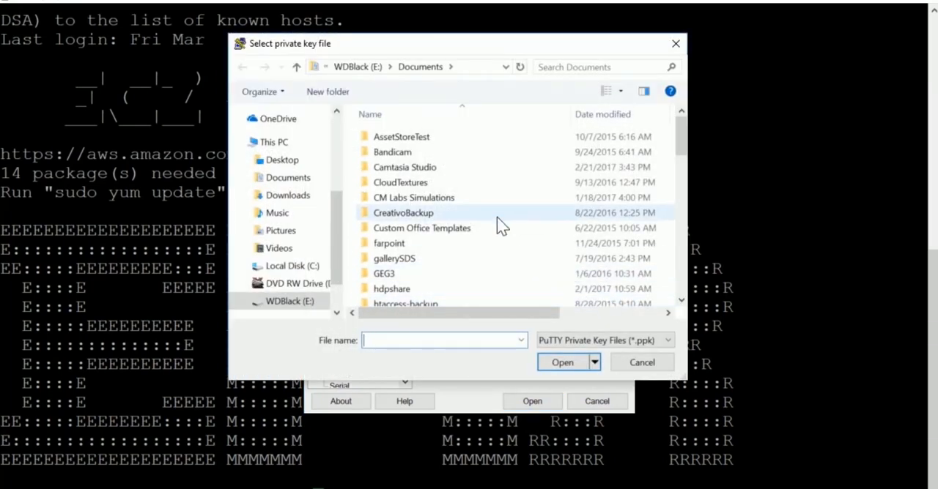
pyautogui.click(304, 194)
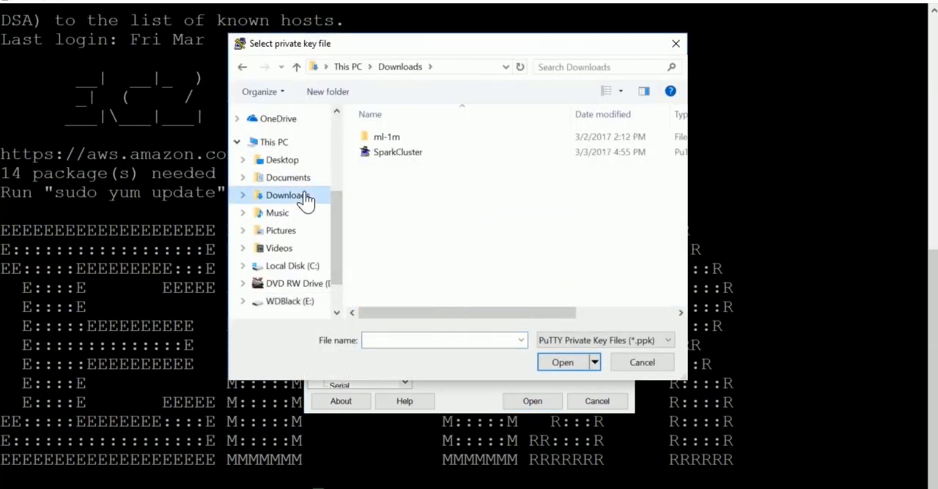
pyautogui.doubleClick(437, 164)
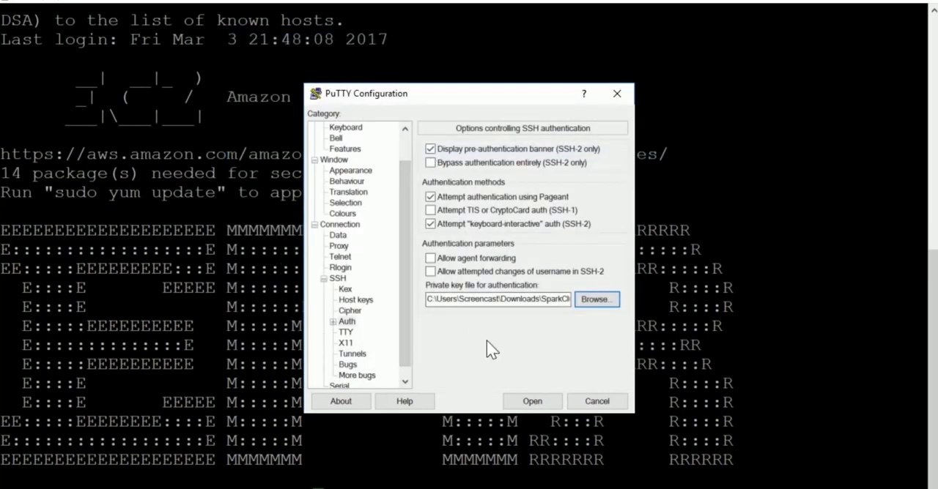
# Open the PuTTY connection, accept the server's host key into the cache, and submit the key passphrase.
pyautogui.click(524, 403)
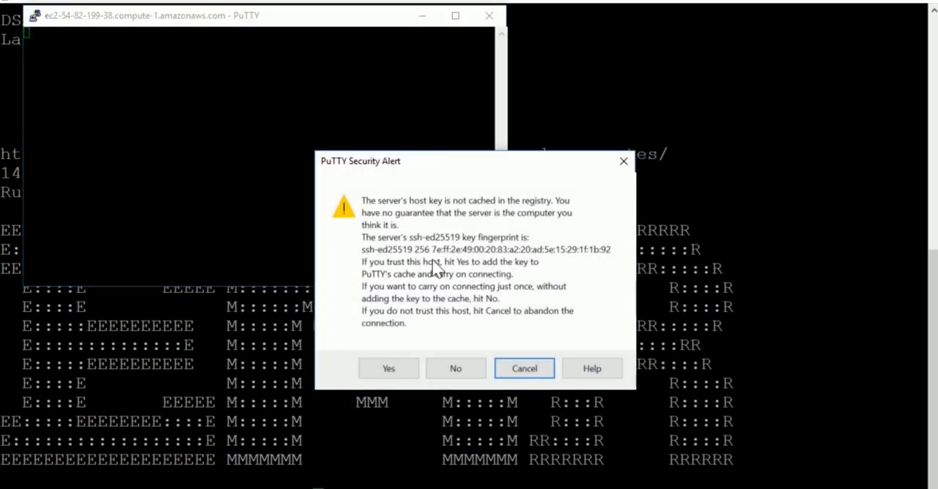
pyautogui.click(408, 374)
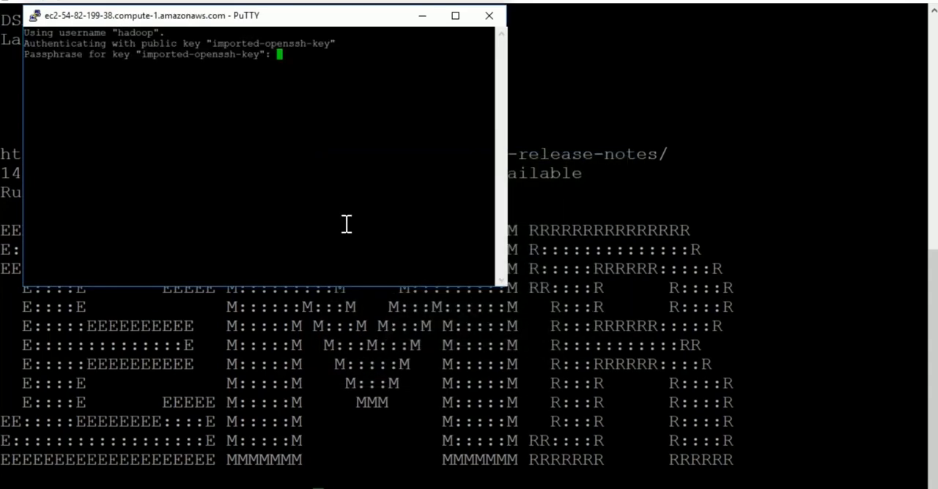
pyautogui.press('Return')
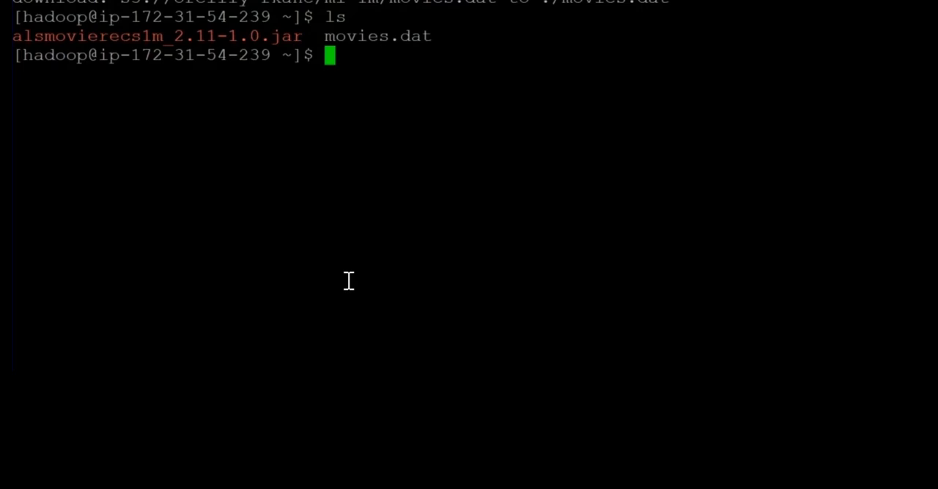
# Run alsmovierecs1m_2.11-1.0.jar on the master node with spark-submit.
pyautogui.write('spark-submit a')
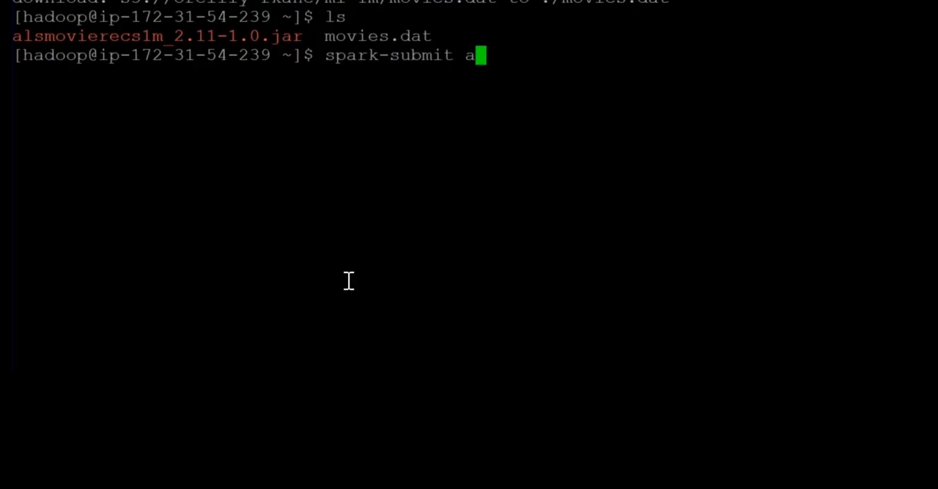
pyautogui.press('Tab')
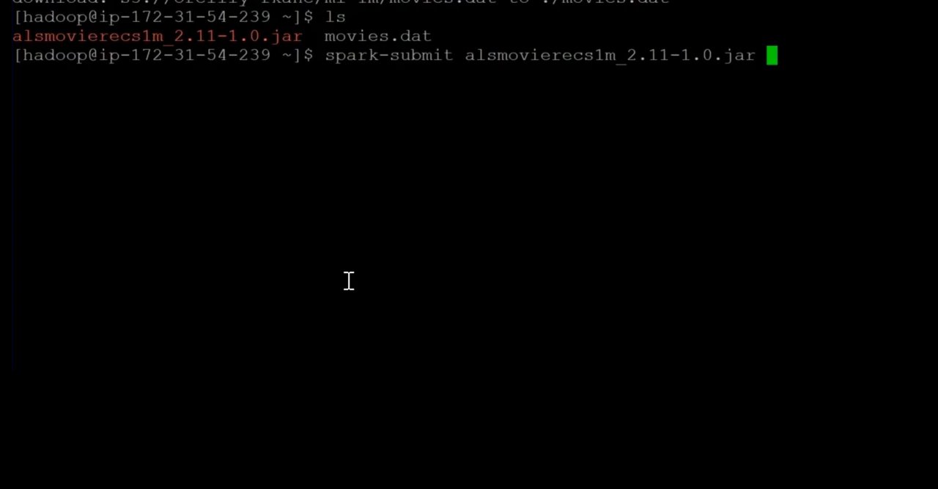
pyautogui.press('Return')
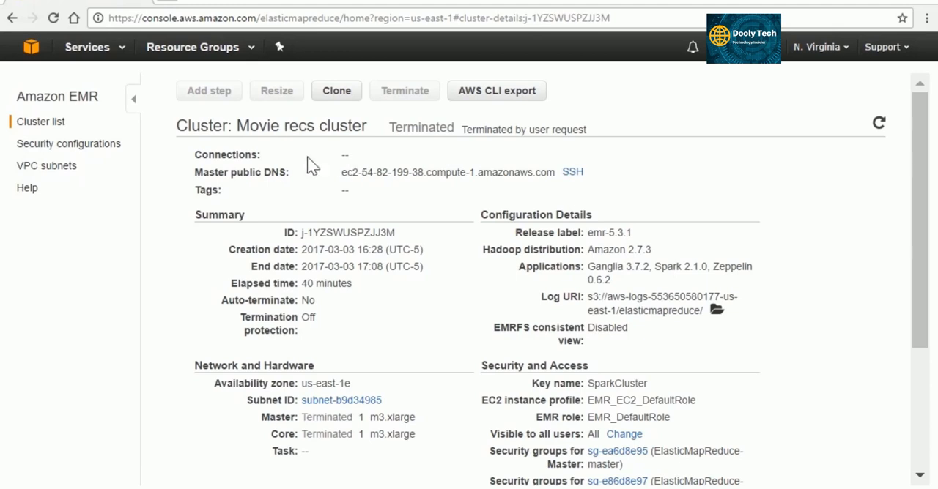
# Start creating a new cluster from the cluster list, named Movie Recs Steps, with the launch mode Step execution.
pyautogui.click(41, 122)
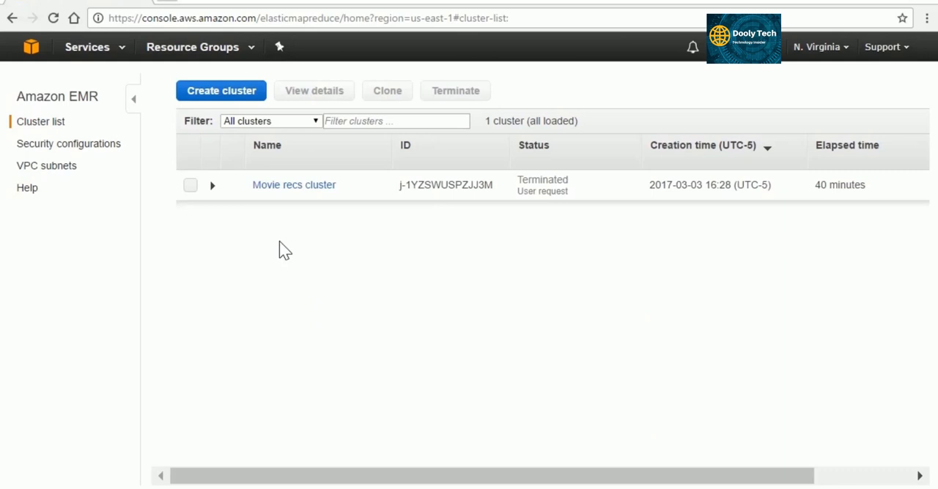
pyautogui.click(238, 99)
pyautogui.moveTo(342, 161); pyautogui.dragTo(297, 161)
pyautogui.press('BackSpace')
pyautogui.write('Movie ')
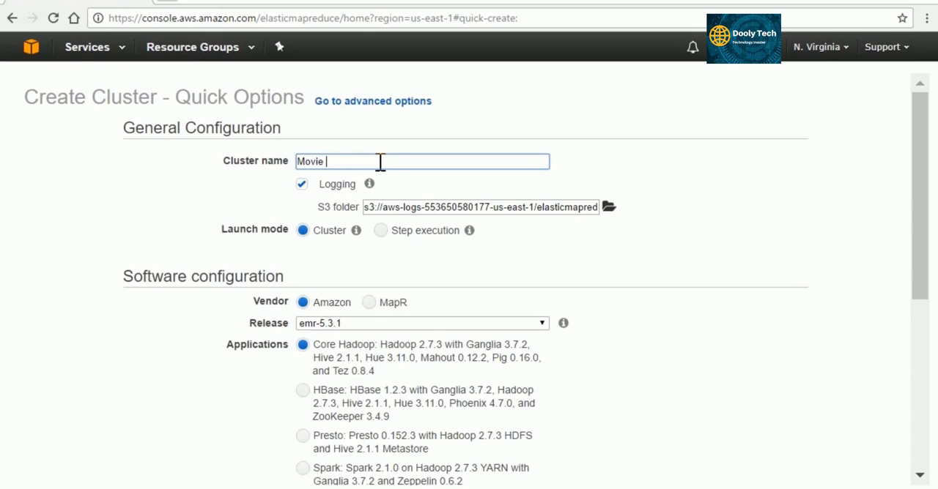
pyautogui.write('Recs Steps')
pyautogui.click(380, 232)
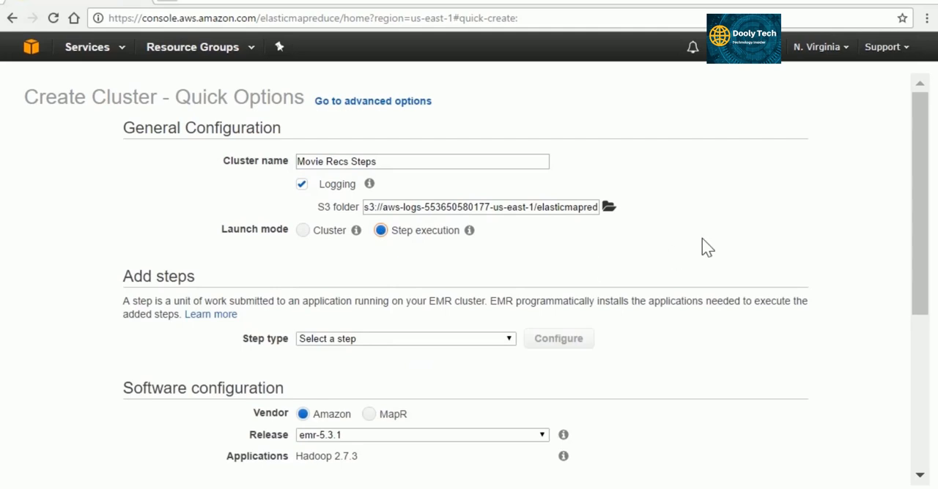
# Choose Custom JAR as the step type for the new cluster and open the step's configuration.
pyautogui.scroll(-1, 702, 238)
pyautogui.scroll(-1, 691, 269)
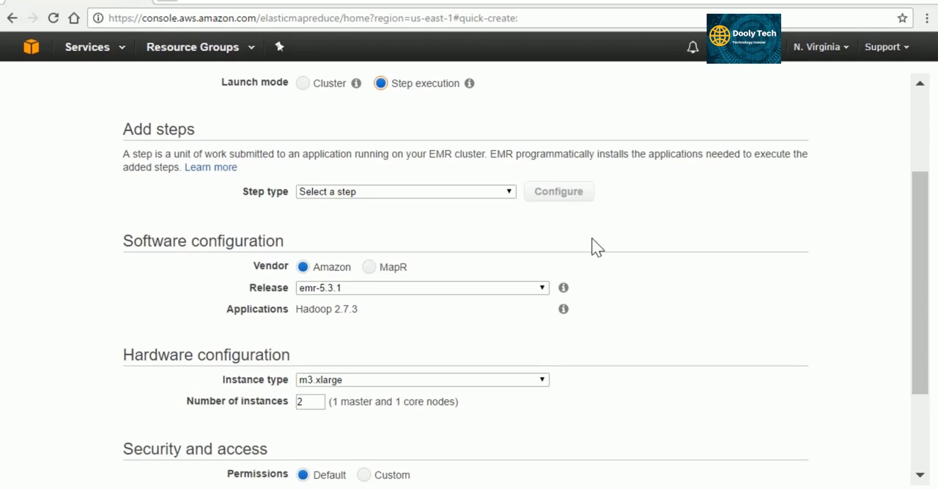
pyautogui.click(467, 194)
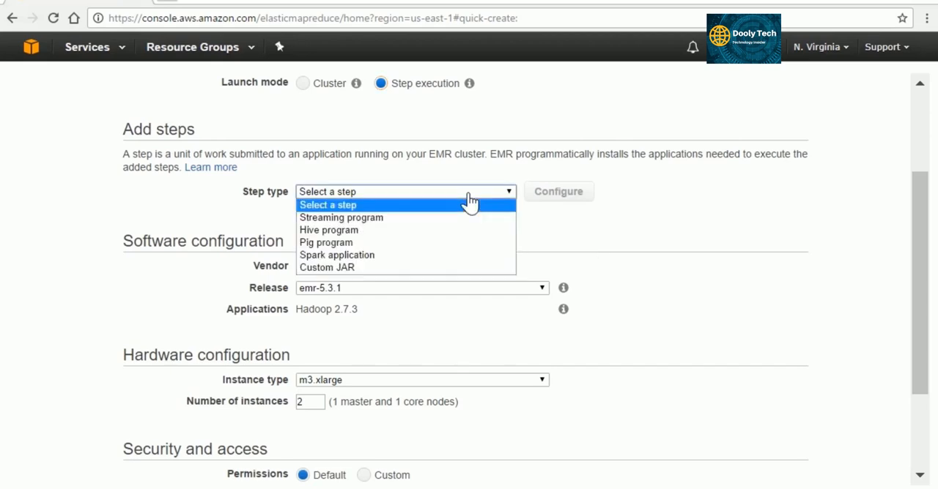
pyautogui.click(432, 269)
pyautogui.click(556, 194)
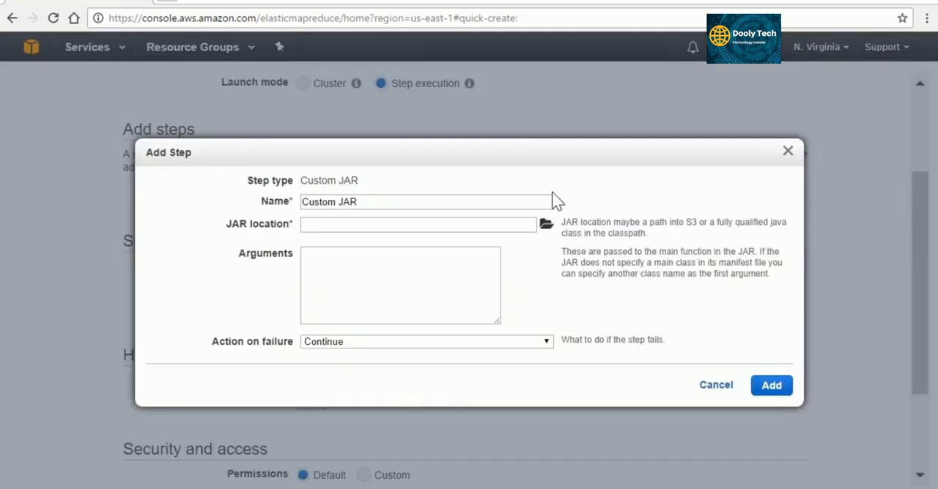
# Set the custom step's JAR location to s3://elasticmapreduce/libs/script-runner/script-runner.jar.
pyautogui.click(428, 229)
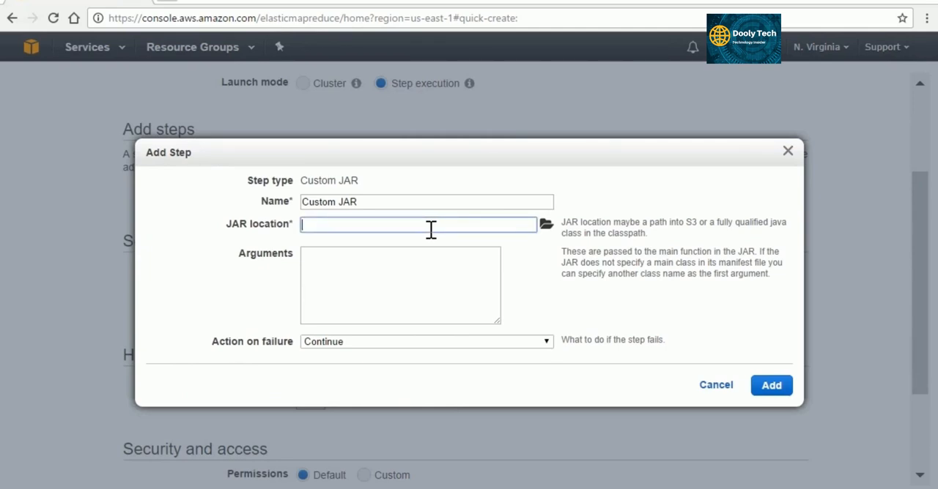
pyautogui.write('s3://elasticmapreduce/libs')
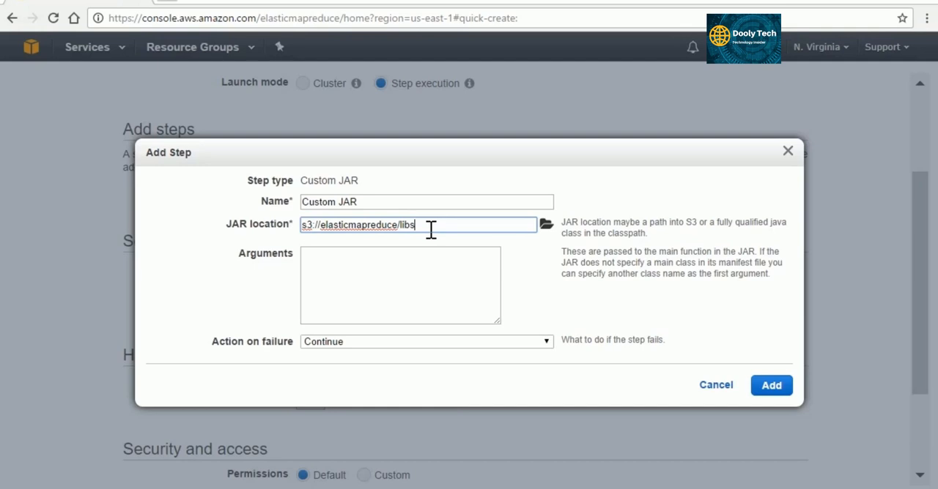
pyautogui.write('/script-runner/script-runner.jar')
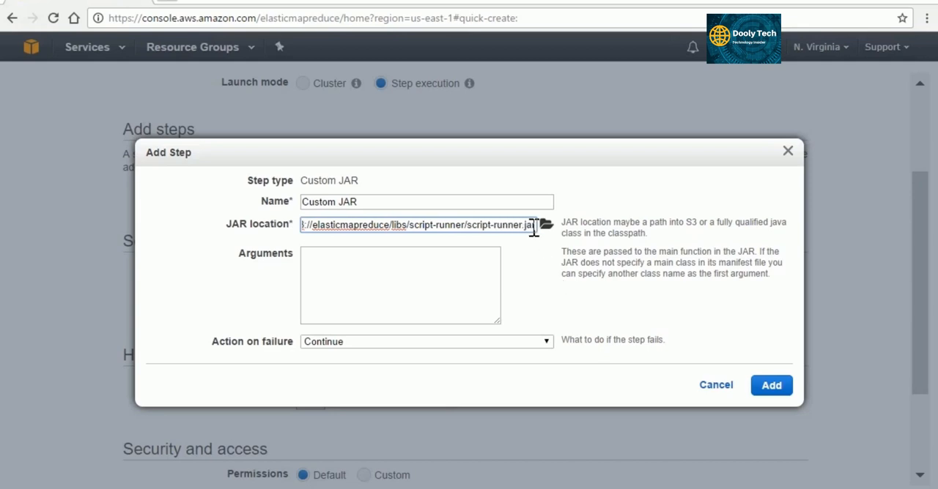
pyautogui.moveTo(536, 227); pyautogui.dragTo(303, 234)
pyautogui.hotkey('ctrl', 'c')
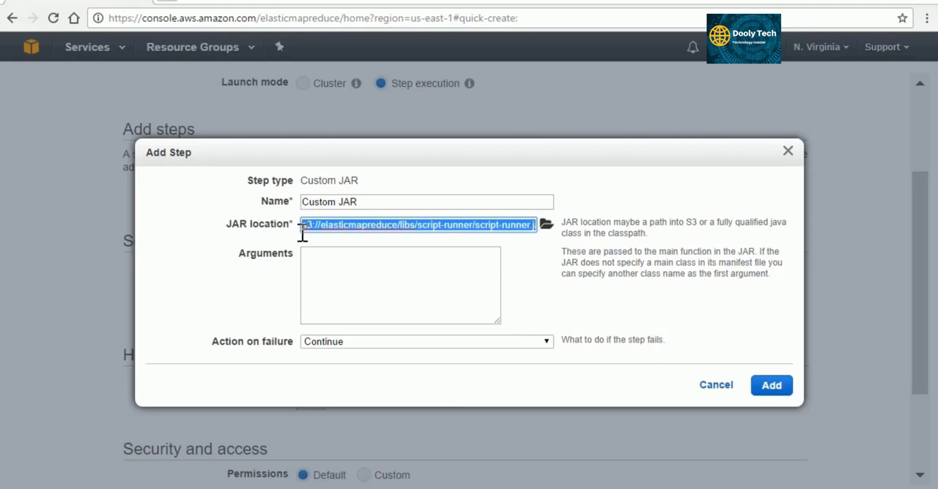
# Set the custom step's arguments to /usr/bin/hdfs dfs -get s3://oreilly-fkane/alsmovierecs1m_2.11-1.0.jar /home/hadoop.
pyautogui.click(464, 264)
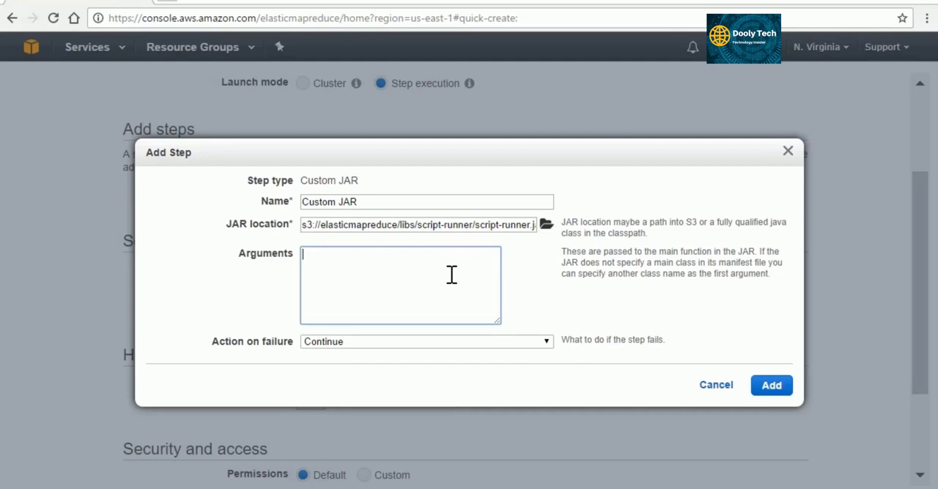
pyautogui.write('/usr/bin/hdfs dfs -get')
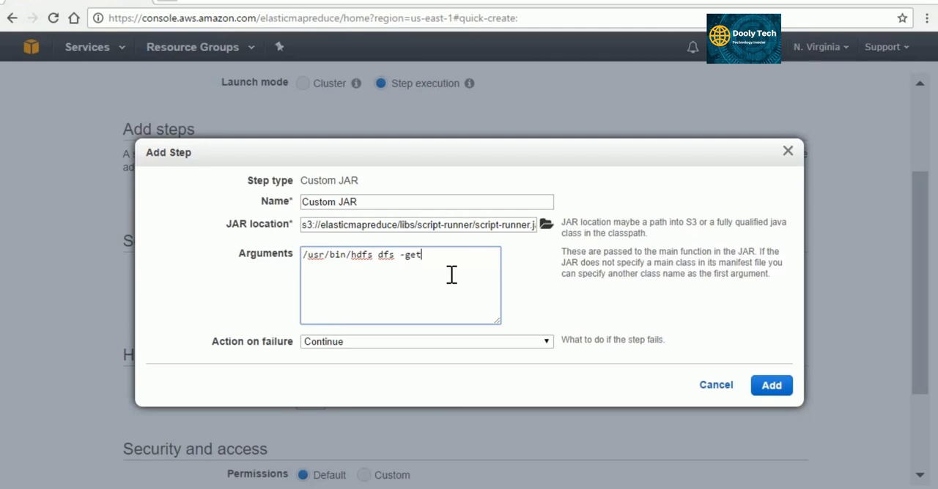
pyautogui.write('s3://oreilly-fkane/')
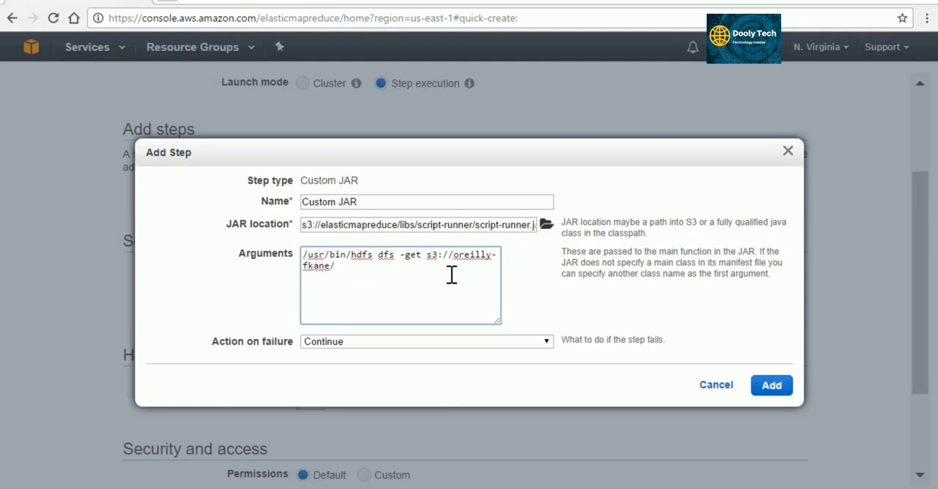
pyautogui.write('alsmovierecs1m_2.11')
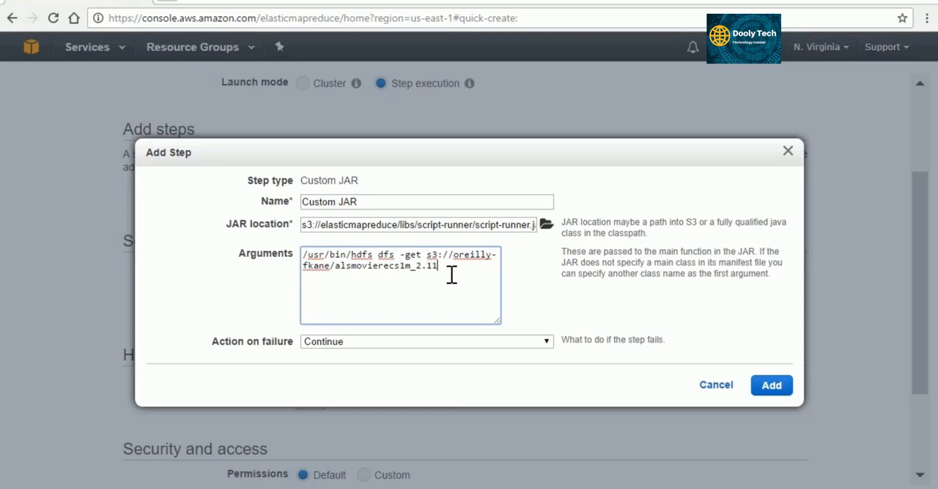
pyautogui.write('-1.0.jar /home/hadoop')
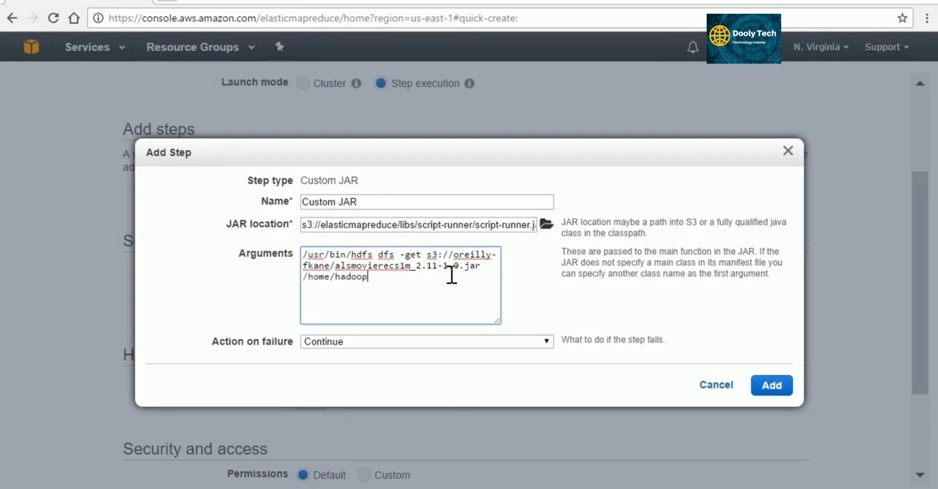
# Set the custom step's action on failure to Terminate cluster and add the step to the cluster.
pyautogui.click(513, 343)
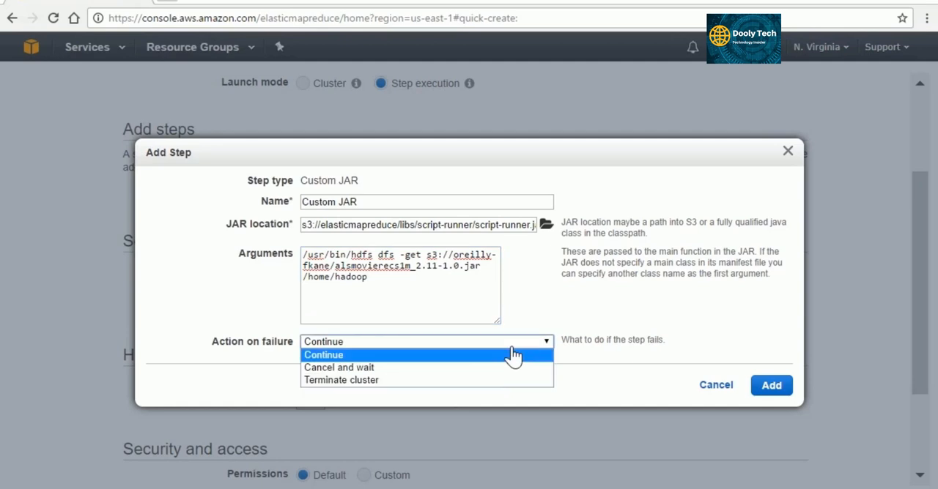
pyautogui.click(467, 381)
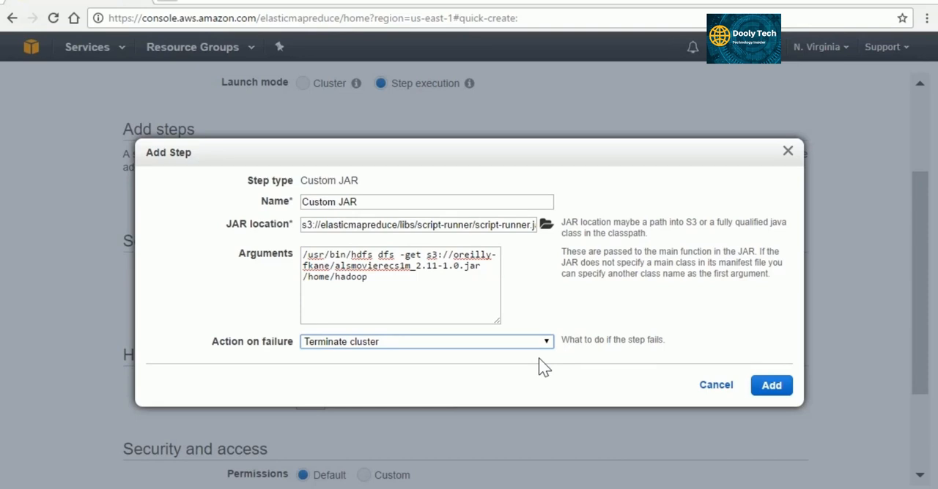
pyautogui.click(770, 389)
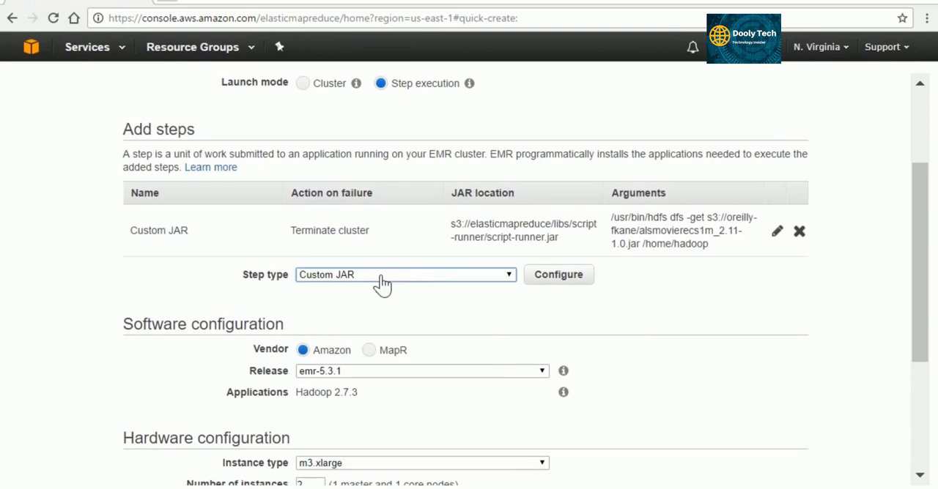
# Configure a second Custom JAR step with the JAR location s3://elasticmapreduce/libs/script-runner/script-runner.jar.
pyautogui.click(560, 282)
pyautogui.click(384, 225)
pyautogui.hotkey('ctrl', 'v')
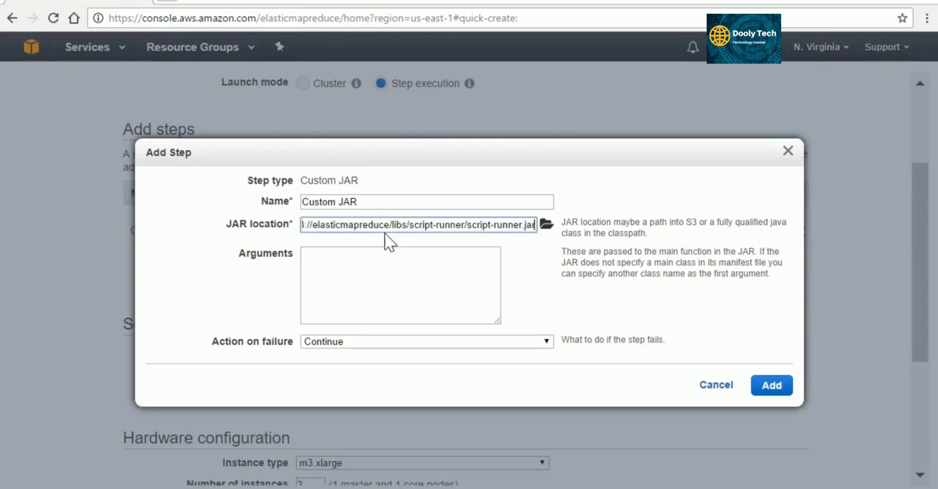
# Set the second custom step's arguments to /usr/bin/hdfs dfs -get s3://oreilly-fkane/ml-1m/movies.dat /home/hadoop.
pyautogui.click(390, 274)
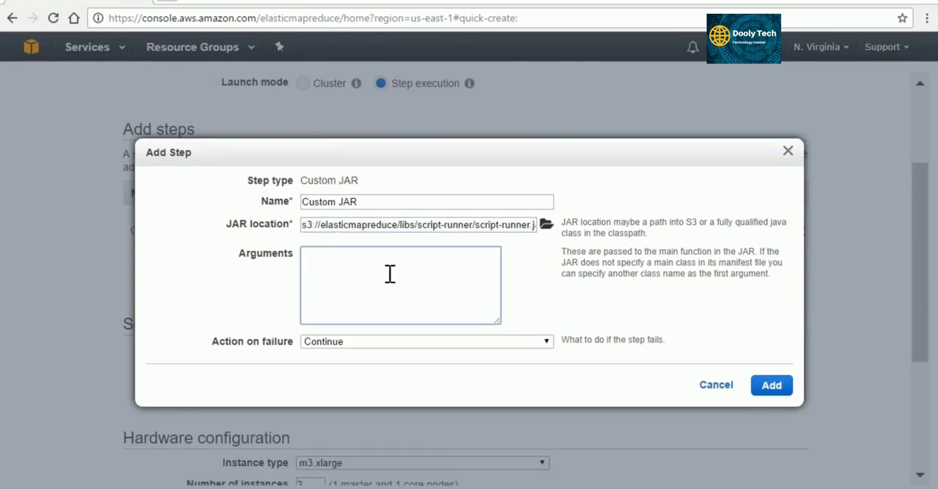
pyautogui.write('/usr/bin/hdfs dfs -get s3:/')
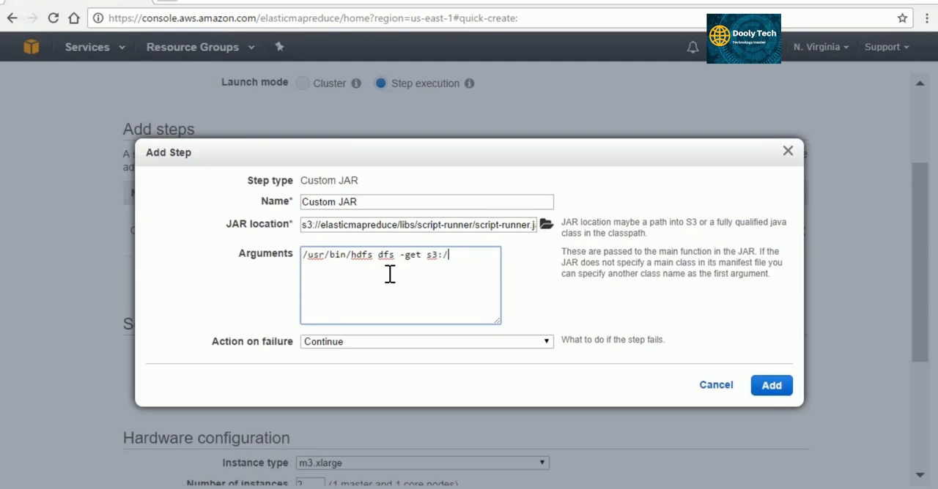
pyautogui.write('/oreilly-fkane/')
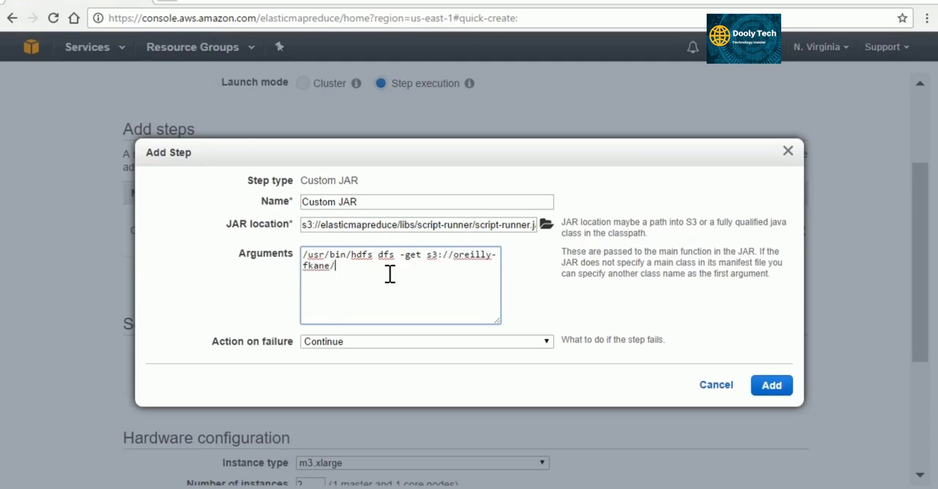
pyautogui.write('ml-1m/movies.dat /home/hadoop')
# Make the second custom step terminate the cluster on failure and add it to the step list.
pyautogui.click(485, 346)
pyautogui.click(463, 381)
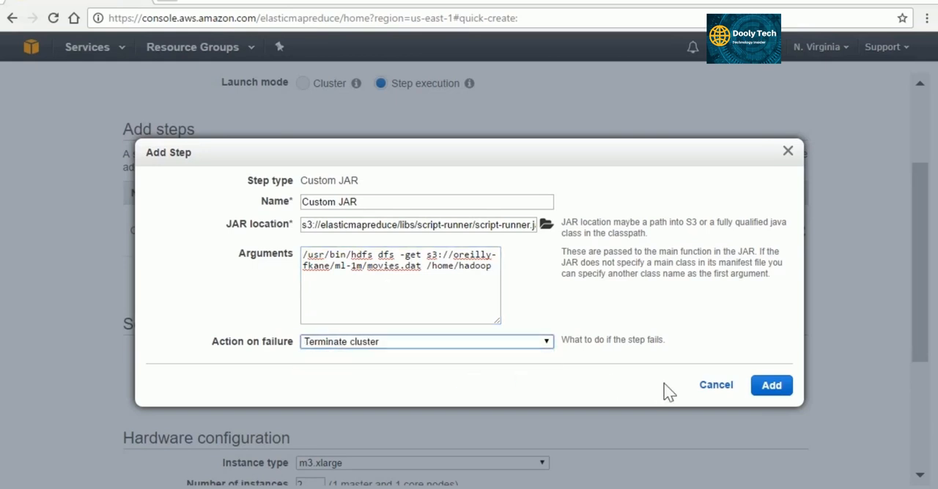
pyautogui.click(770, 390)
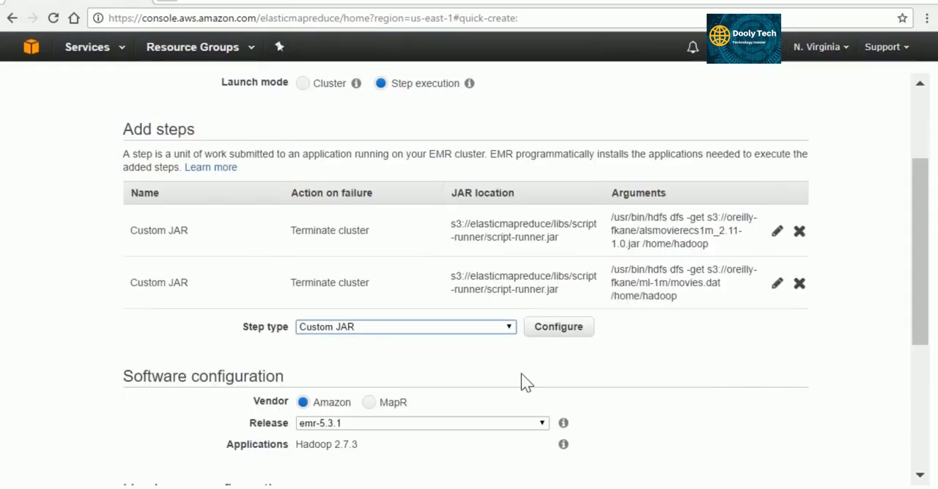
# Choose Spark application as the next step type, open its configuration and set the deploy mode to Client.
pyautogui.click(454, 327)
pyautogui.click(446, 390)
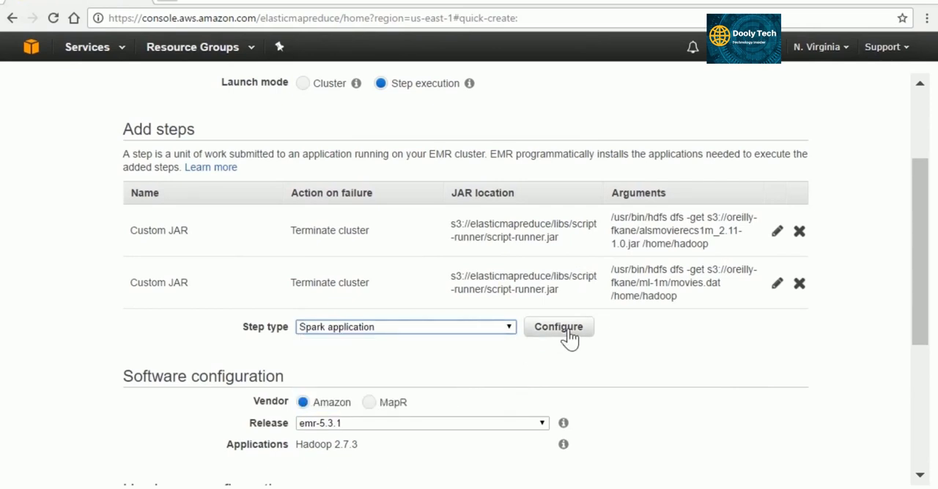
pyautogui.click(559, 327)
pyautogui.click(452, 167)
pyautogui.click(443, 192)
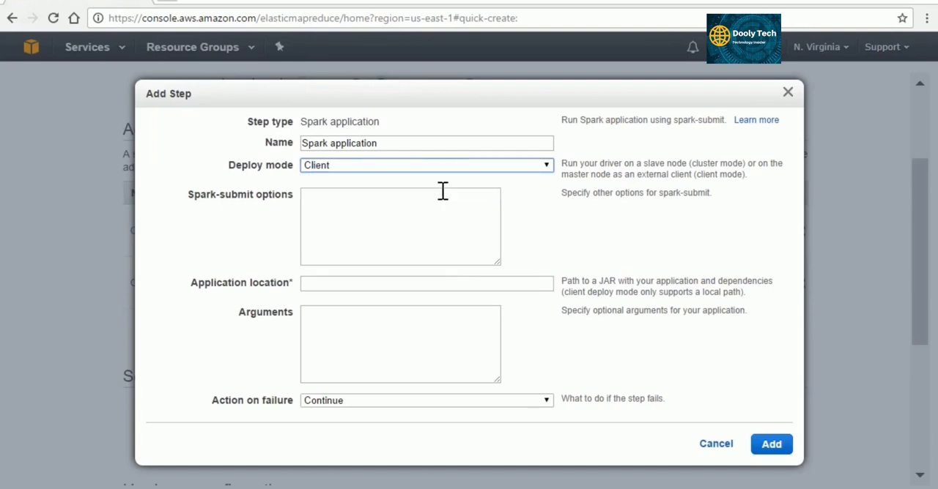
# Set the Spark application's spark-submit options to --class com.oreilly.sparkaws.ALSMovieRecs.
pyautogui.click(418, 222)
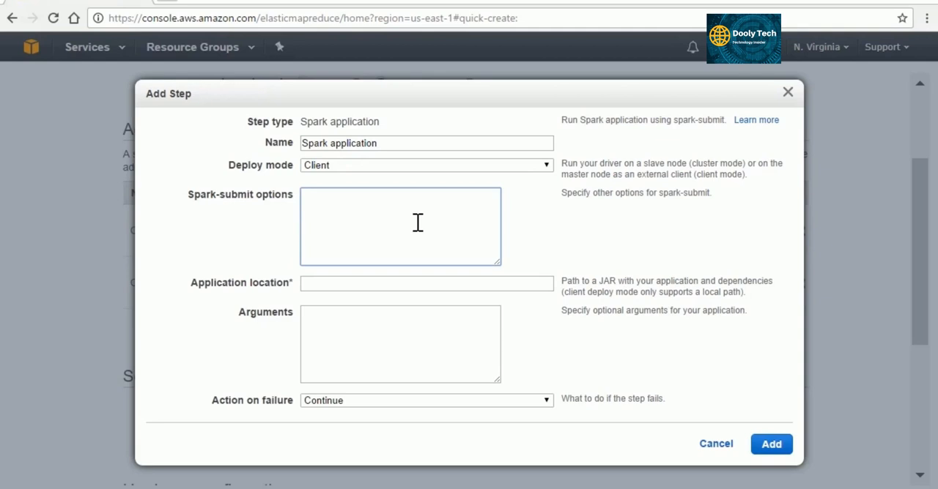
pyautogui.write('--class com.oreilly.spar')
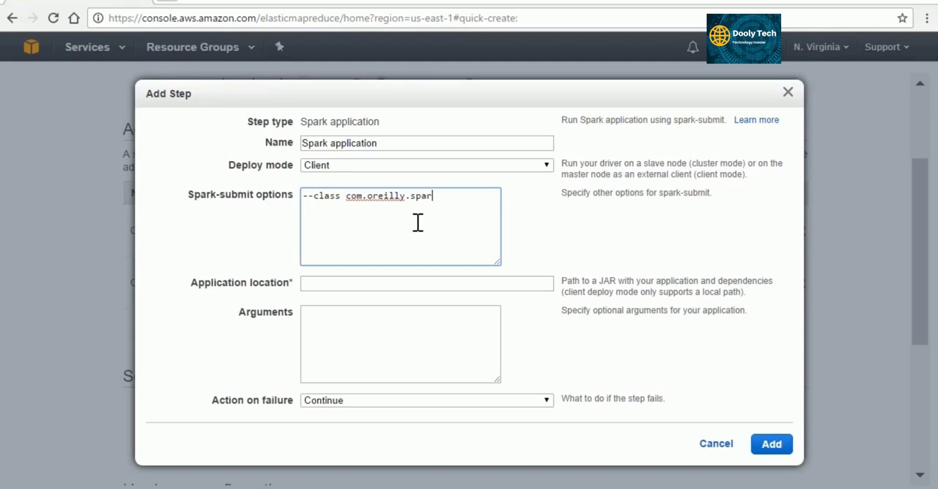
pyautogui.write('kaws.ALSMovieRecs')
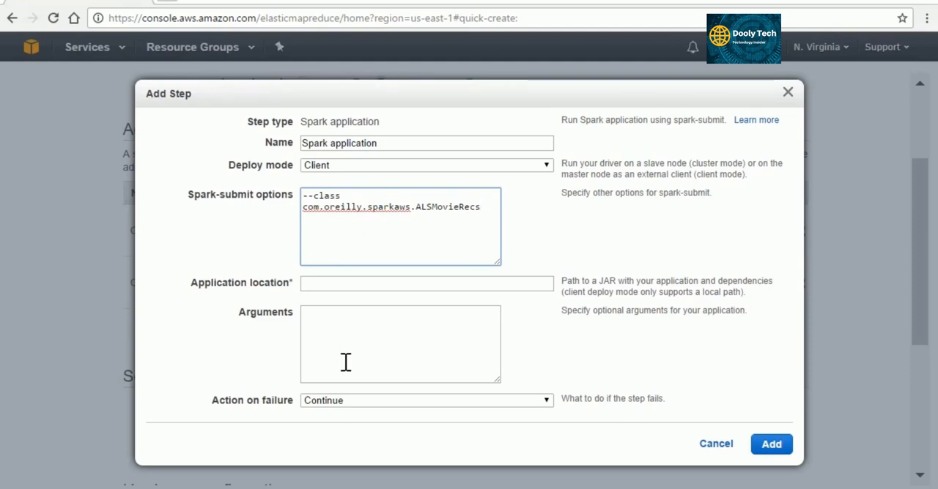
# Set the Spark application's location to /home/hadoop/alsmovierecs1m_2.11-1.0.jar.
pyautogui.click(320, 288)
pyautogui.write('/ho')
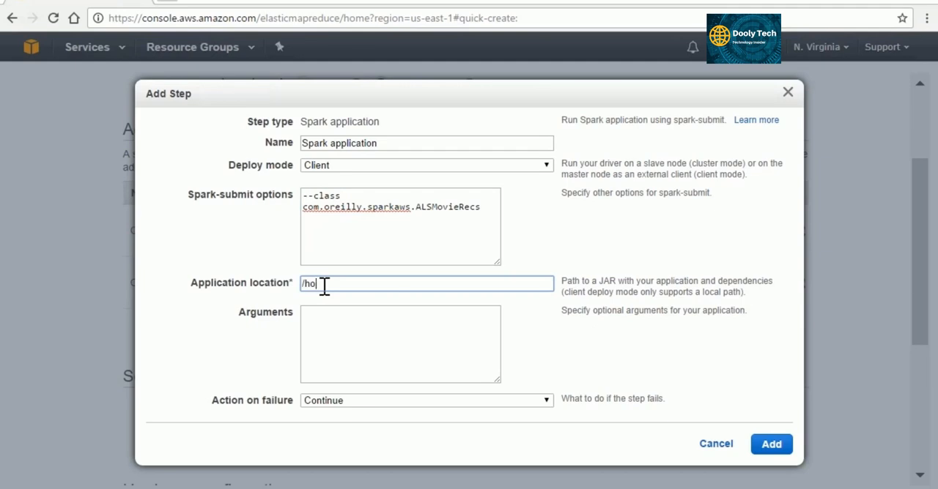
pyautogui.write('me/hadoop/alsmovierec')
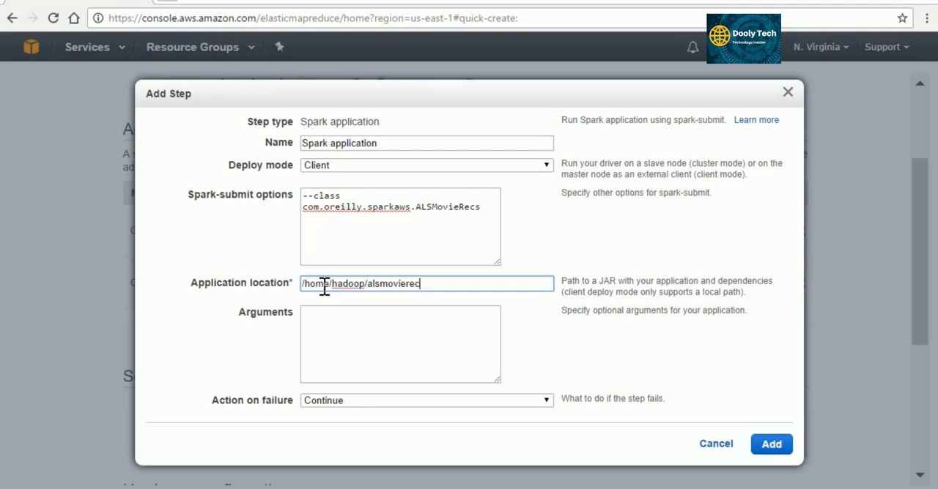
pyautogui.write('s1m_2.11-1.0.jar')
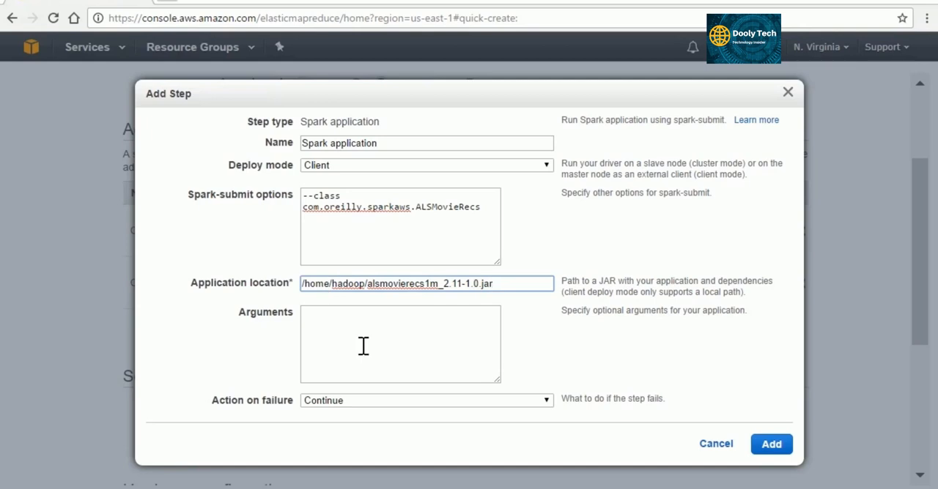
# Set the Spark application step's action on failure to Terminate cluster and add the step.
pyautogui.click(508, 403)
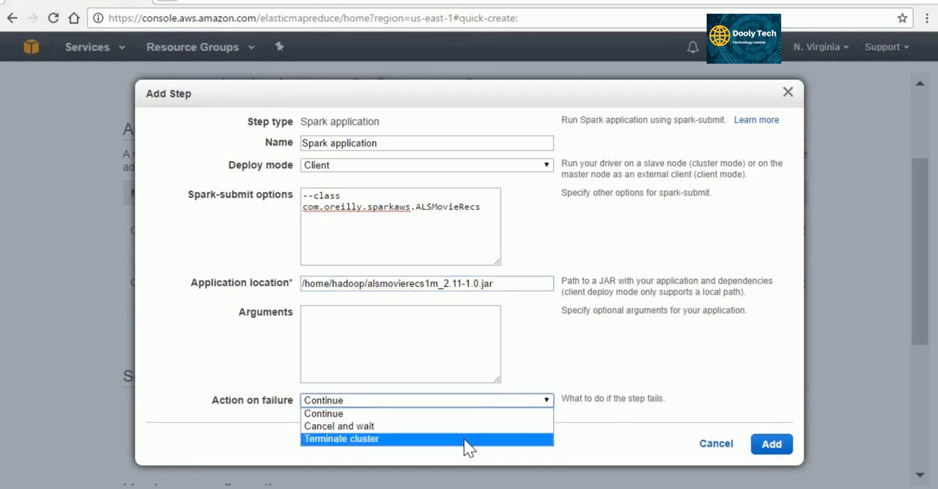
pyautogui.click(465, 442)
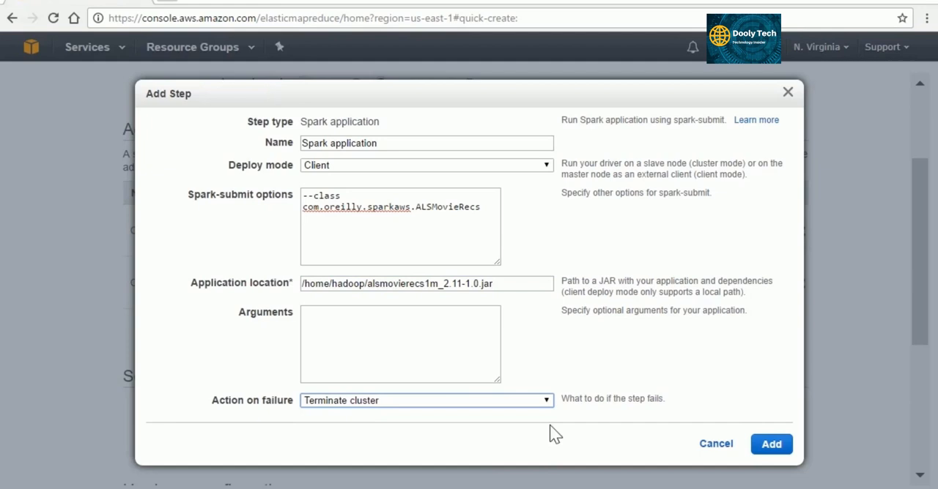
pyautogui.click(771, 445)
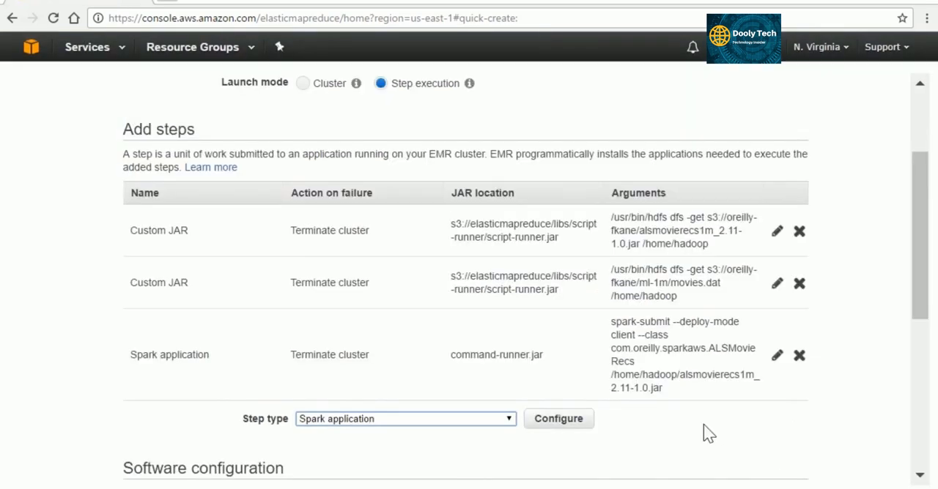
# Review the software, hardware and security settings, keeping their current values, and create the Movie Recs Steps cluster.
pyautogui.scroll(-2, 723, 425)
pyautogui.scroll(-1, 701, 414)
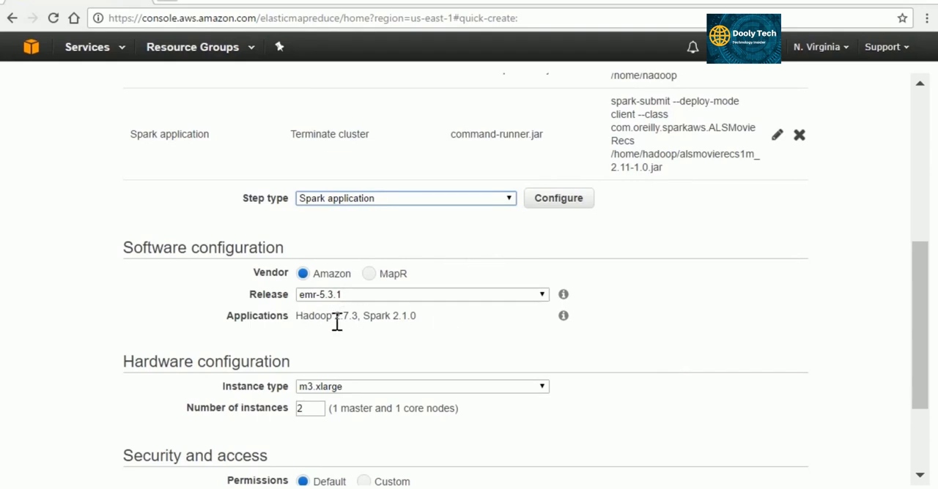
pyautogui.scroll(-1, 431, 328)
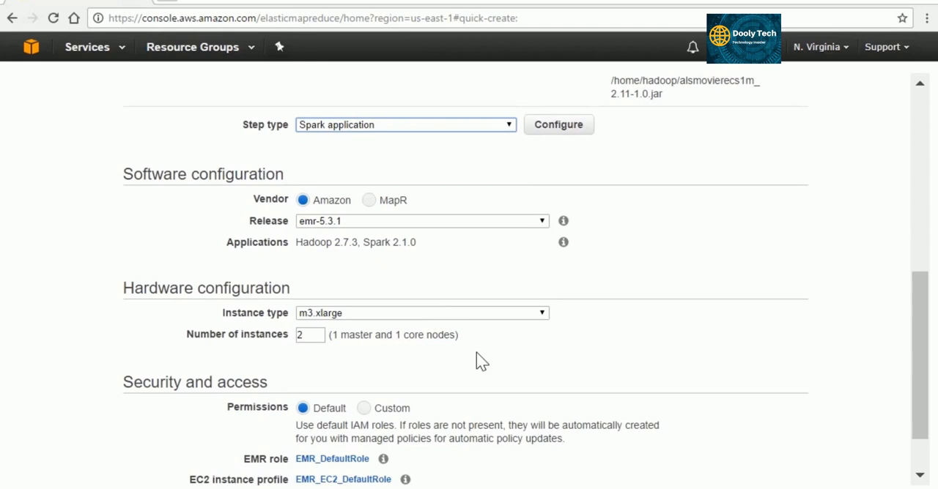
pyautogui.scroll(-1, 476, 352)
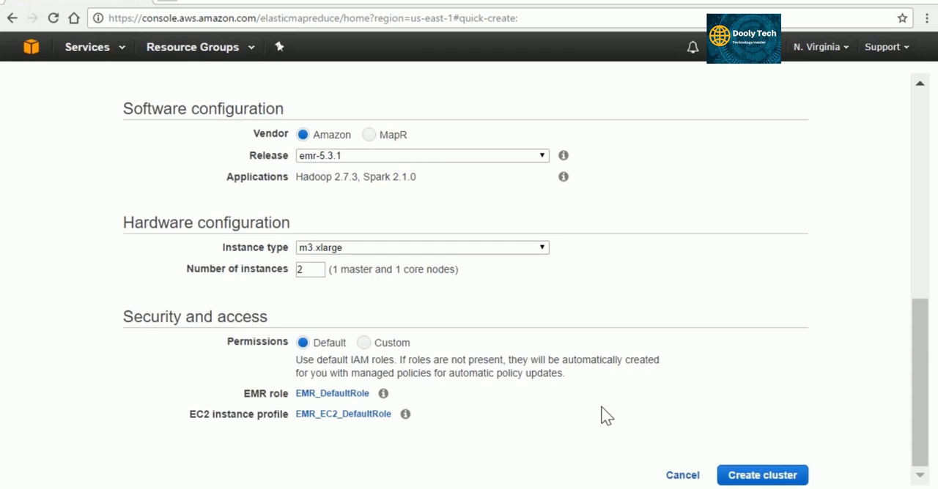
pyautogui.click(773, 477)
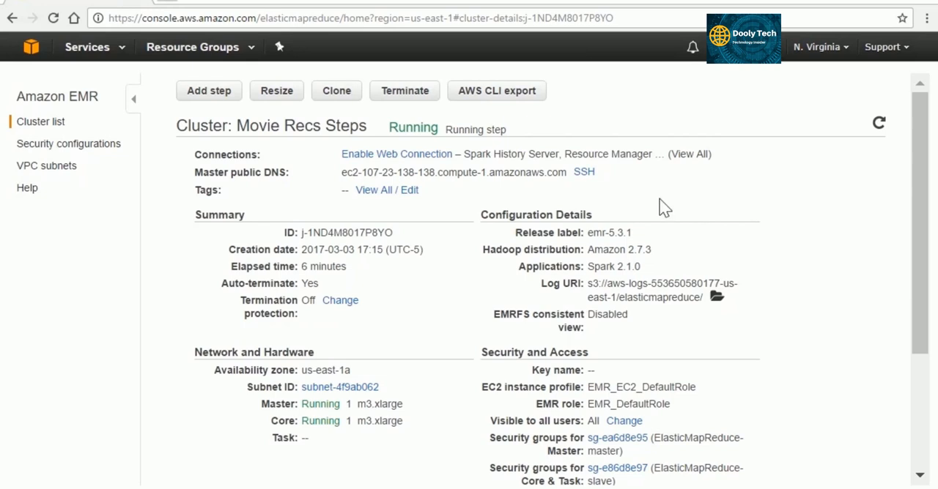
# Check the progress of the Movie Recs Steps cluster, expanding its step list and the Spark application's details and refreshing the page.
pyautogui.click(54, 19)
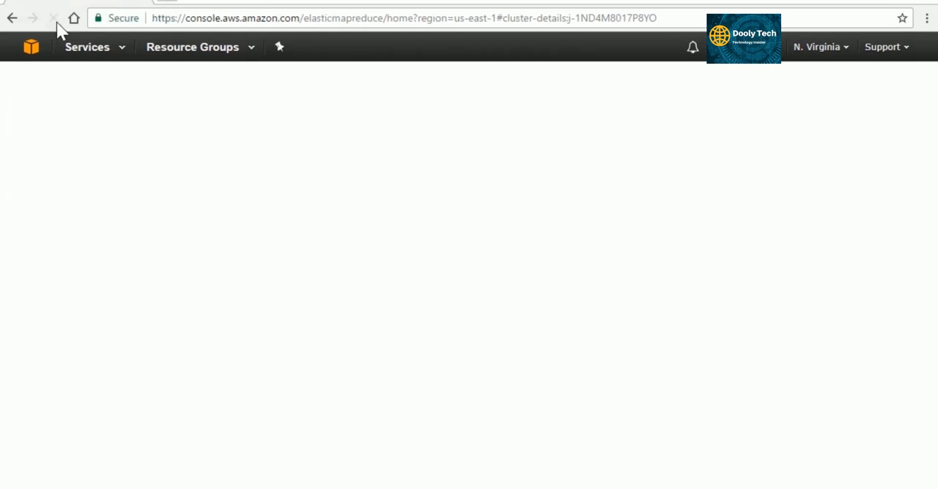
pyautogui.scroll(-3, 771, 249)
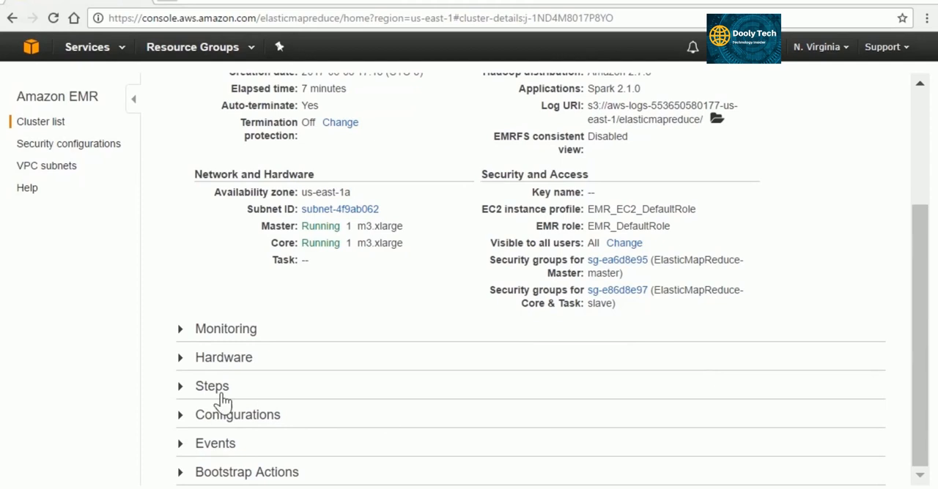
pyautogui.click(181, 390)
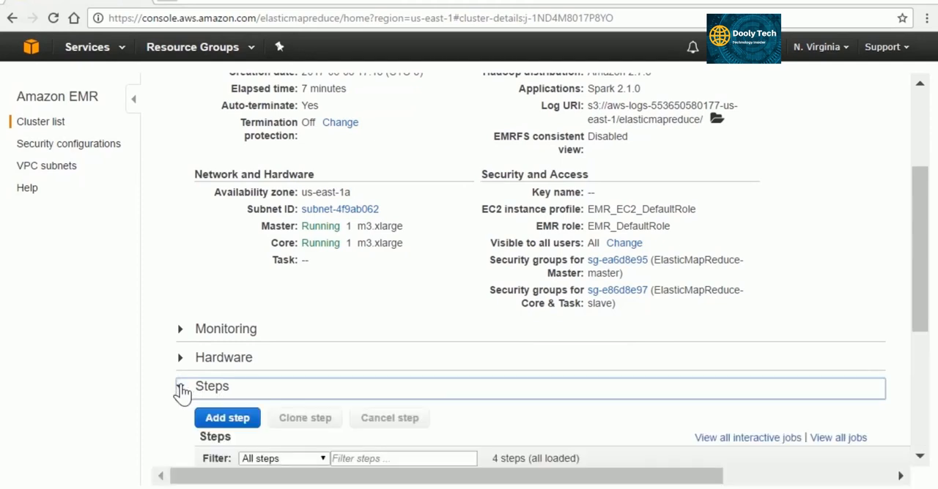
pyautogui.scroll(-4, 482, 363)
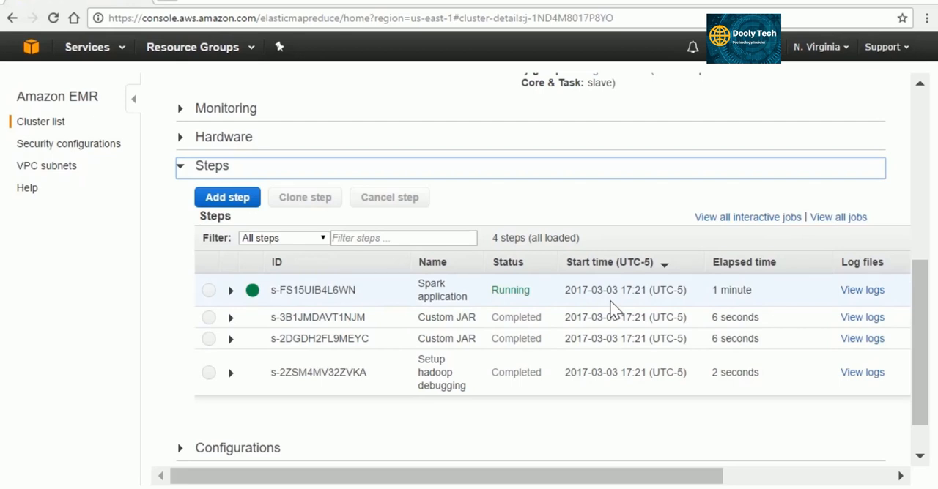
pyautogui.click(231, 291)
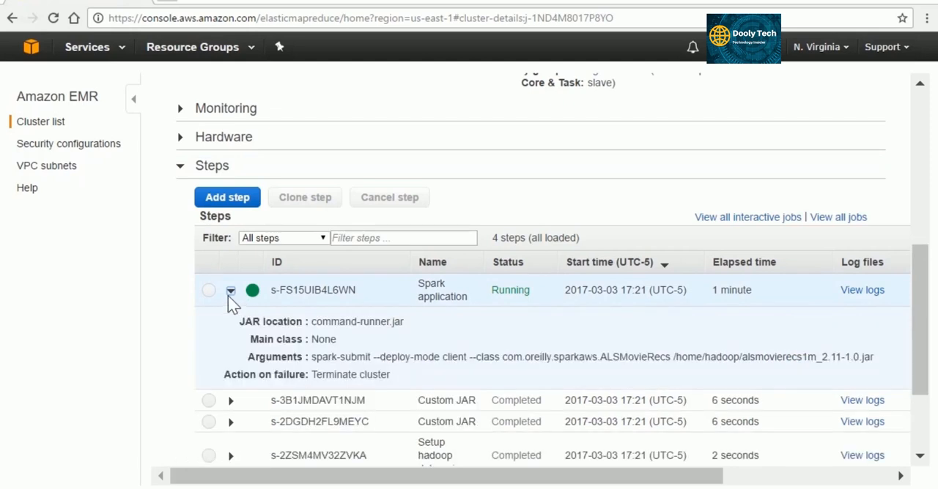
pyautogui.click(53, 18)
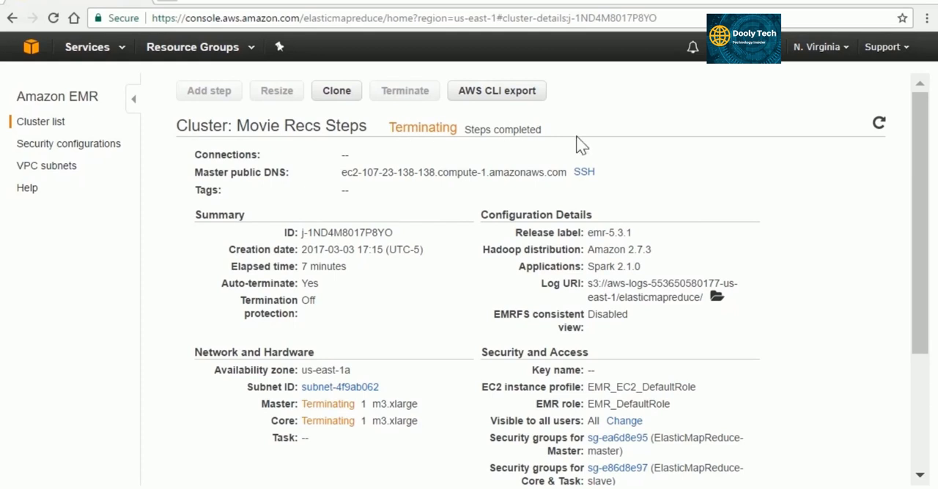
# Open the stdout log of the Spark application step in the Movie Recs Steps cluster's step list.
pyautogui.scroll(-3, 802, 246)
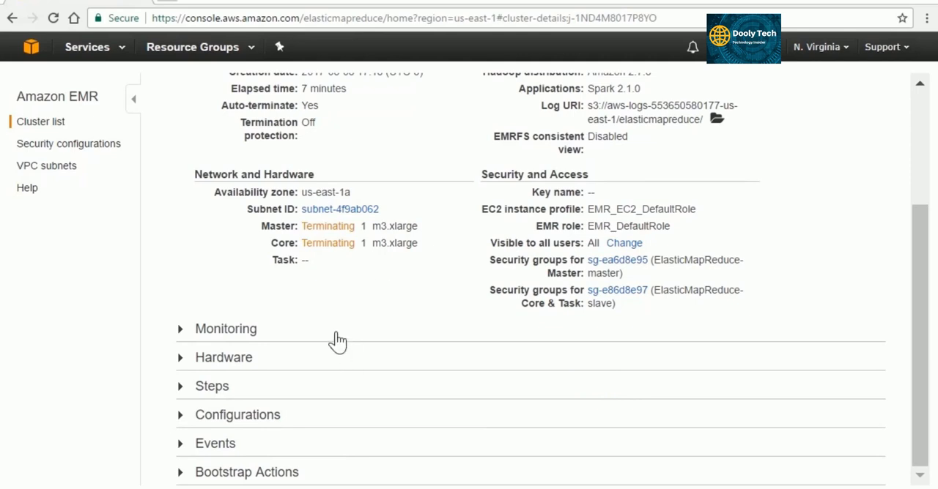
pyautogui.click(180, 387)
pyautogui.scroll(-3, 454, 359)
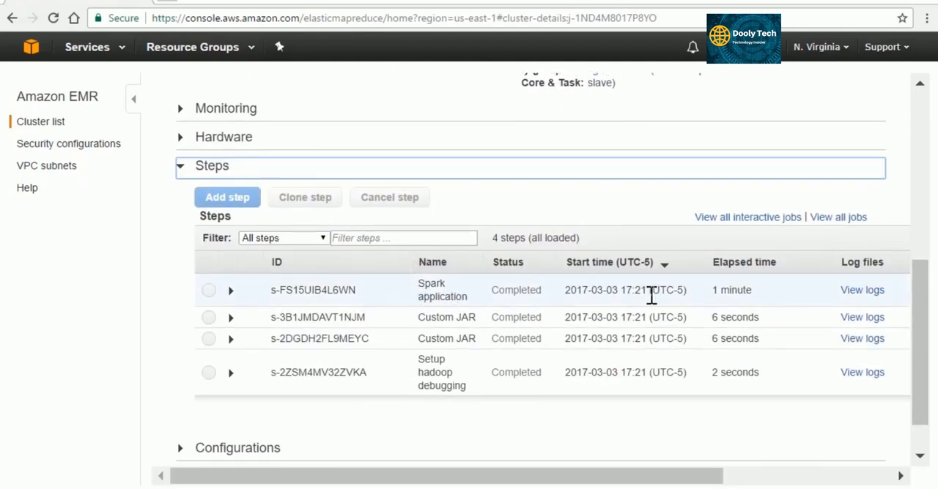
pyautogui.click(862, 291)
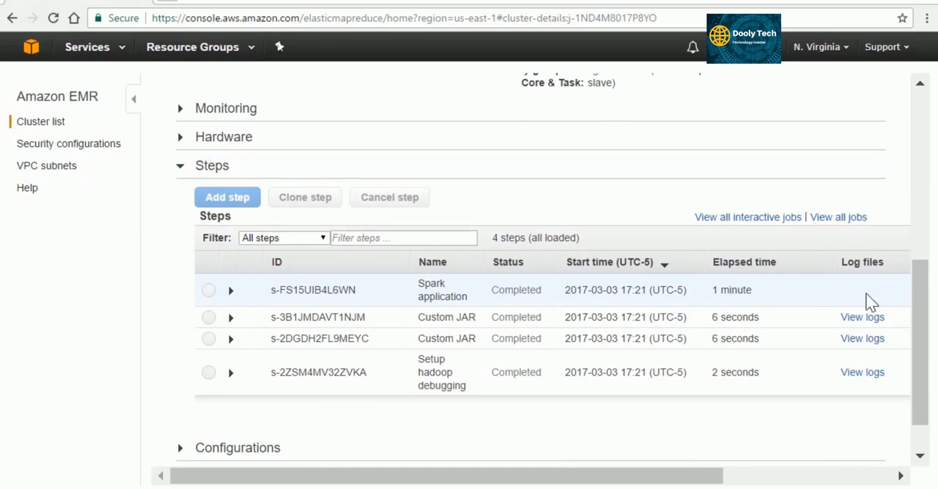
pyautogui.click(819, 483)
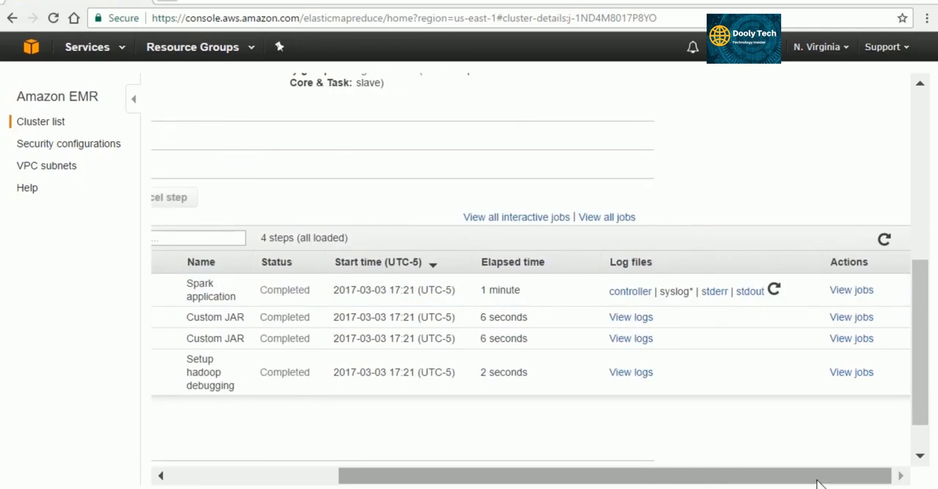
pyautogui.click(751, 293)
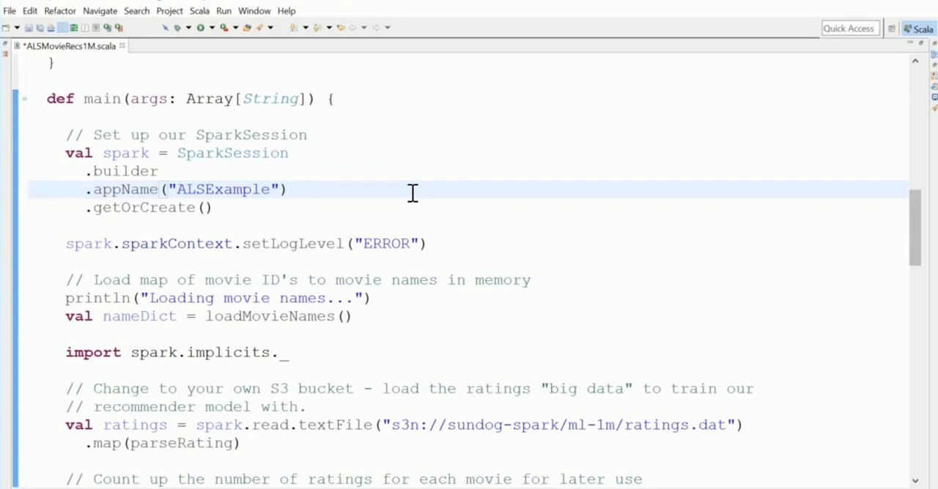
# In the Scala editor, add .master("local[2]") on its own line below appName in the SparkSession builder.
pyautogui.press('Return')
pyautogui.write('.master("local[2]")')
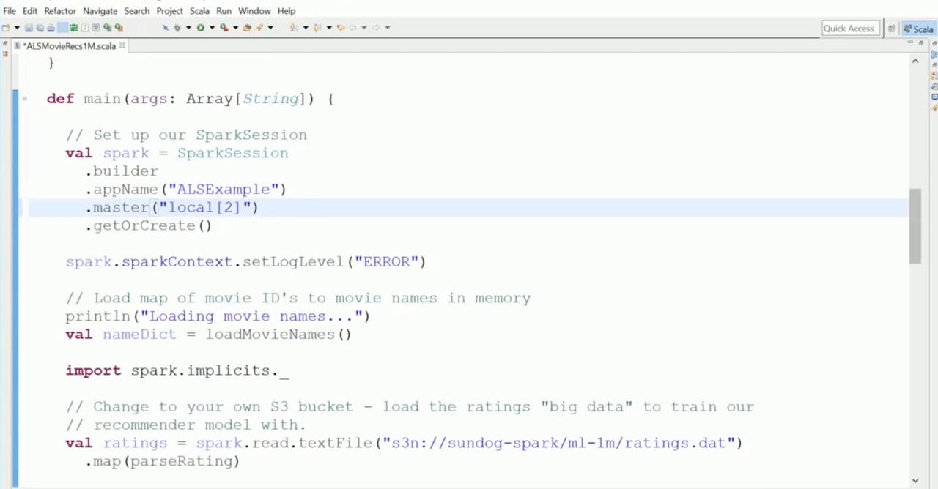
# Change the argument of the SparkSession builder's master call to "yarn".
pyautogui.press('BackSpace')
pyautogui.press('BackSpace')
pyautogui.press('BackSpace')
pyautogui.press('BackSpace')
pyautogui.press('BackSpace')
pyautogui.press('BackSpace')
pyautogui.press('BackSpace')
pyautogui.press('BackSpace')
pyautogui.press('BackSpace')
pyautogui.press('BackSpace')
pyautogui.write('yarn")')
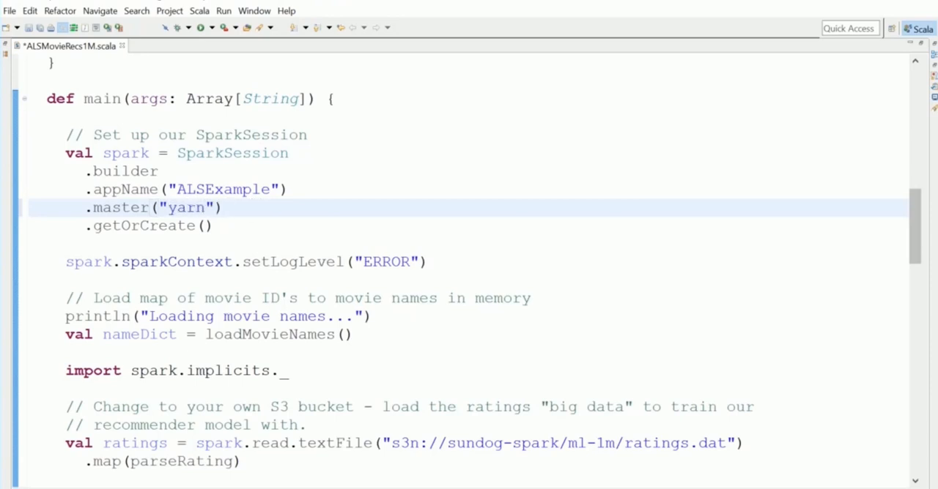
# Add .config("spark.eventLog.dir", "hdfs:///spark/eventlog") on a new line below the master call.
pyautogui.press('Return')
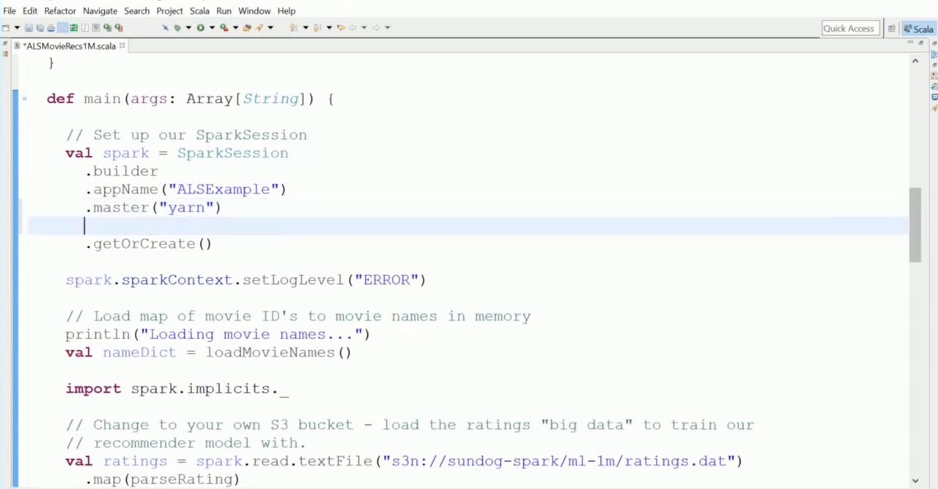
pyautogui.write('.config(')
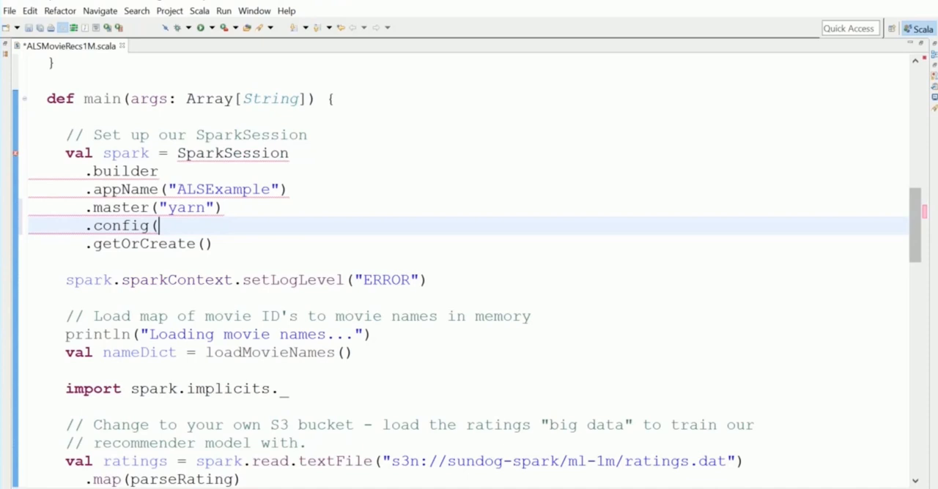
pyautogui.write('"spark')
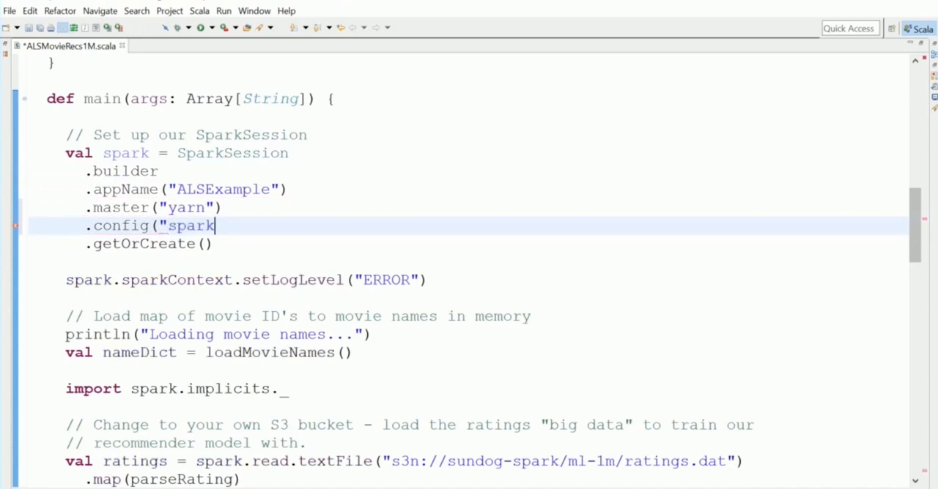
pyautogui.write('.eventLog.')
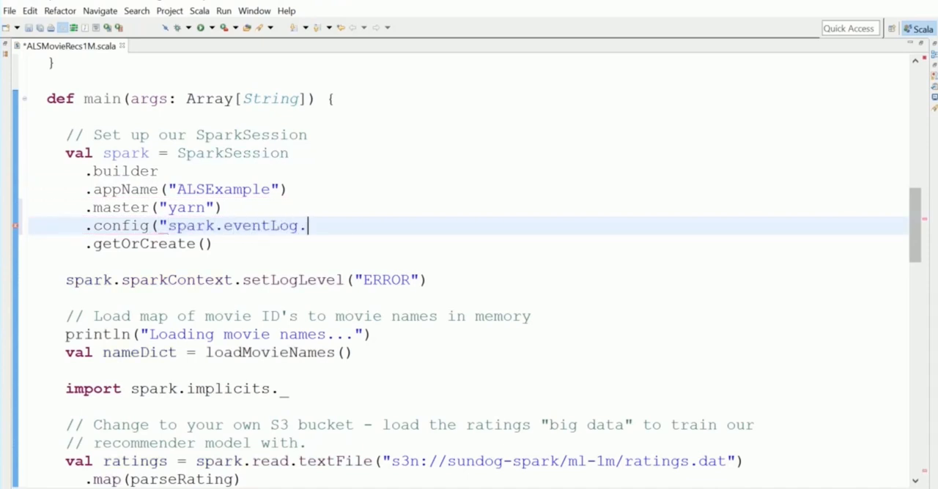
pyautogui.write('dir", "hdfs:///spark/eventlo')
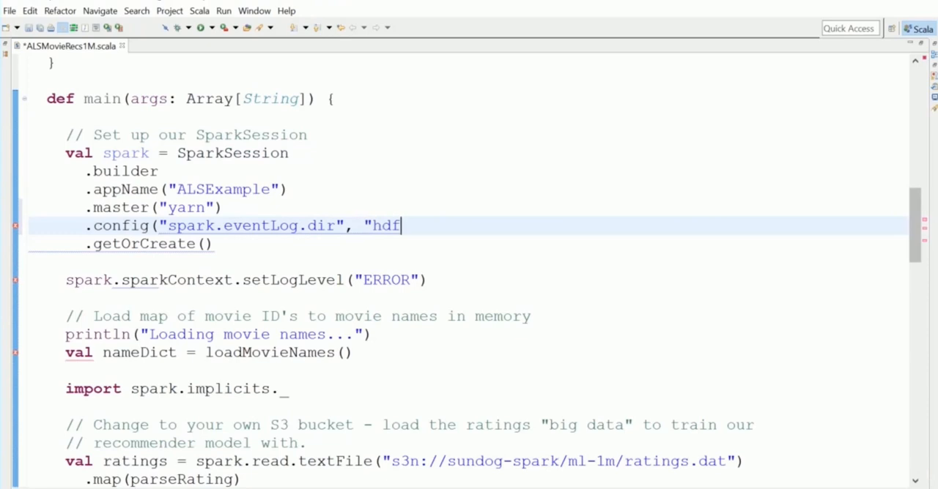
pyautogui.write('g")')
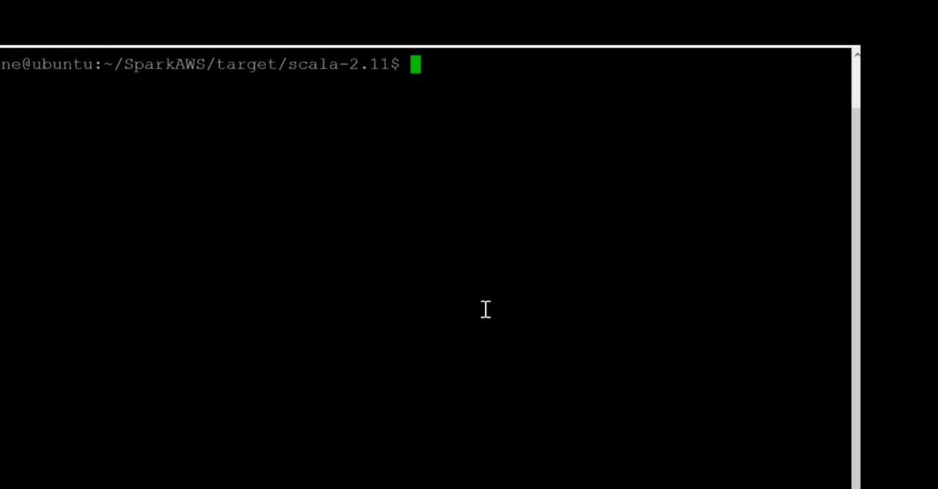
# In the terminal, write a spark-submit command with the options --master yarn and --executor-memory 2G, without running it.
pyautogui.write('spark-submit')
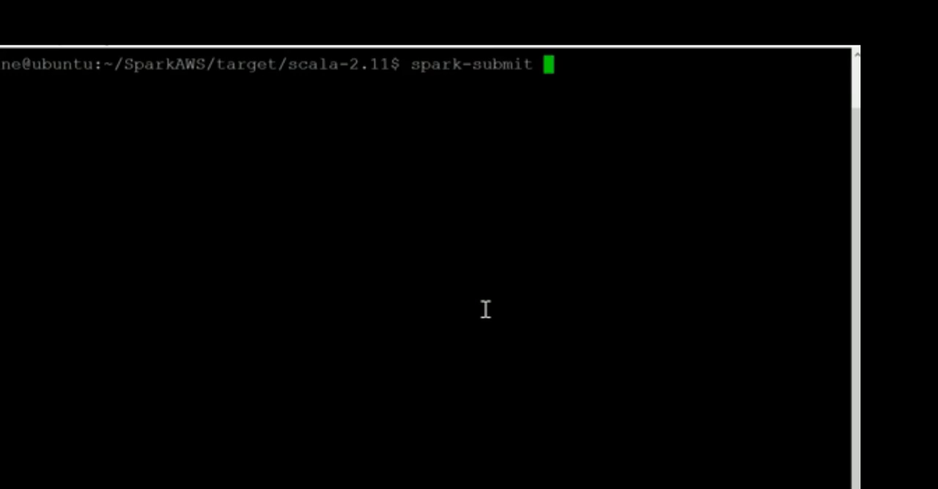
pyautogui.write('--master ya')
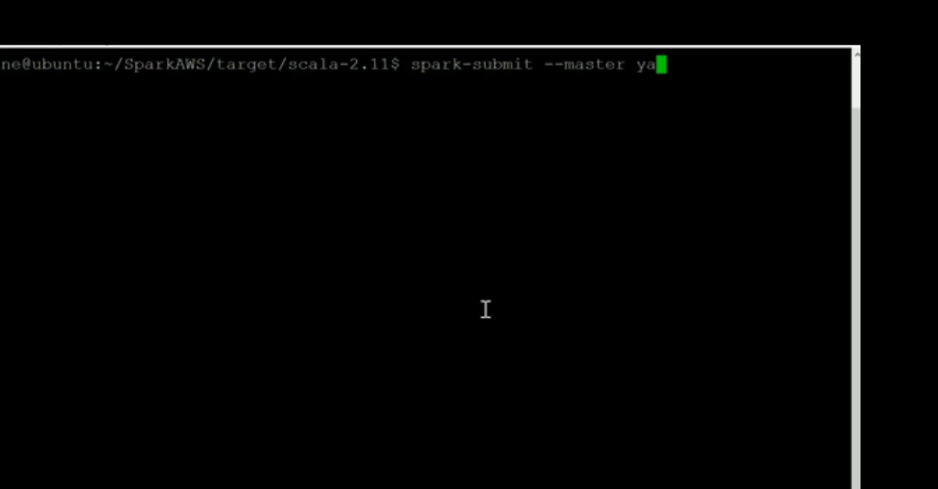
pyautogui.write('rn')
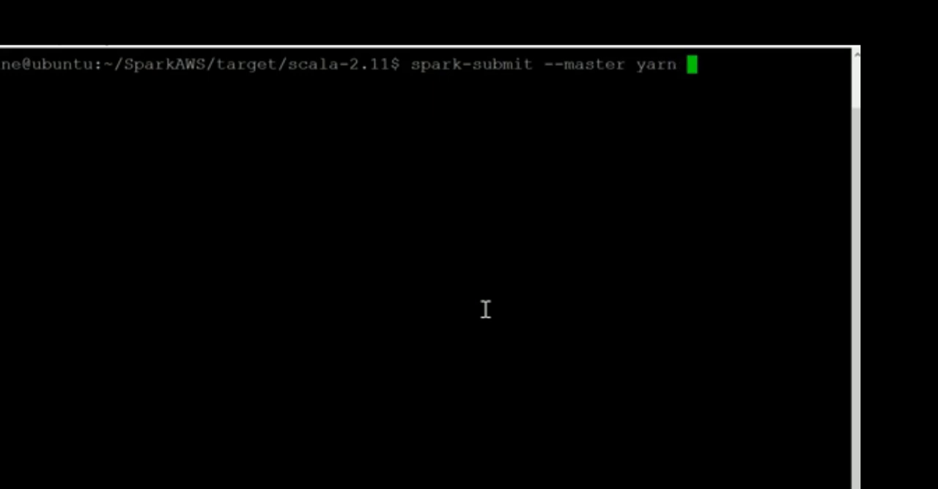
pyautogui.write(' --')
pyautogui.write('exe')
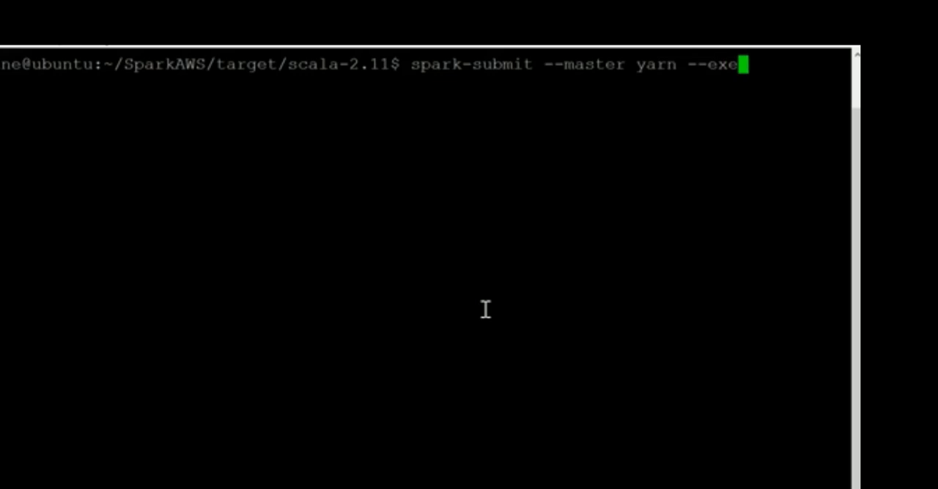
pyautogui.write('cutor-memory 2G')
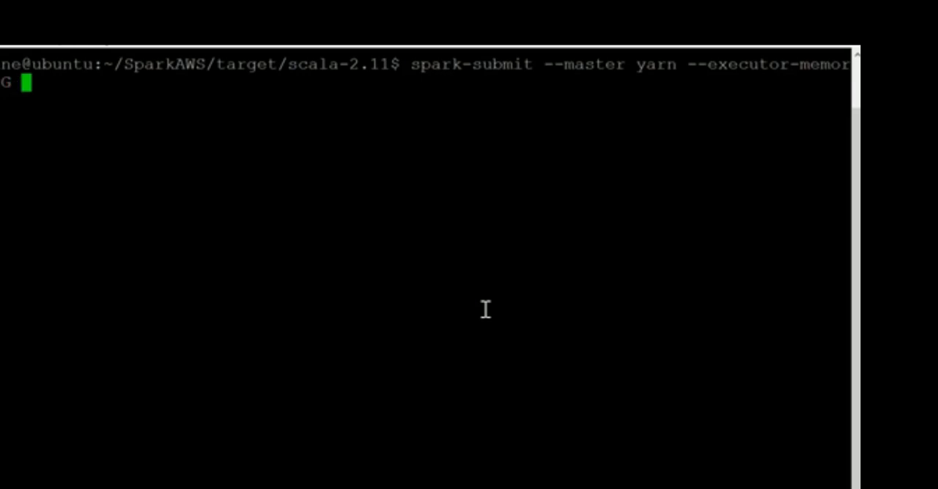
# Extend the spark-submit command with --conf "spark.eventLog.dir=hdfs:///spark/eventlog" and the autocompleted file name starting with als.
pyautogui.write('--conf')
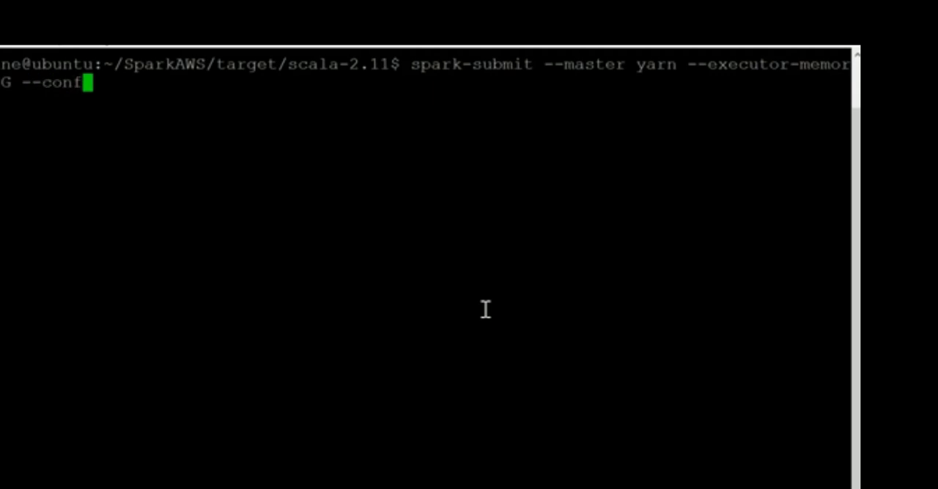
pyautogui.write(' "sp')
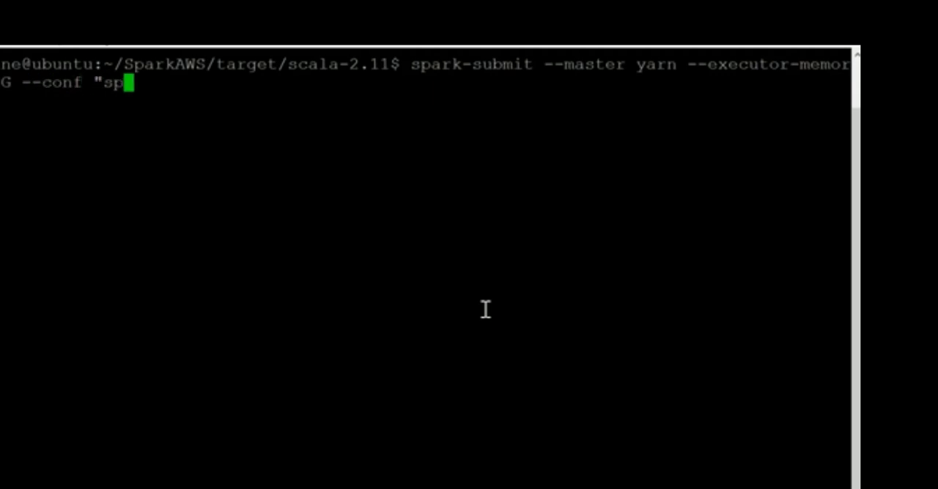
pyautogui.write('ark.eventL')
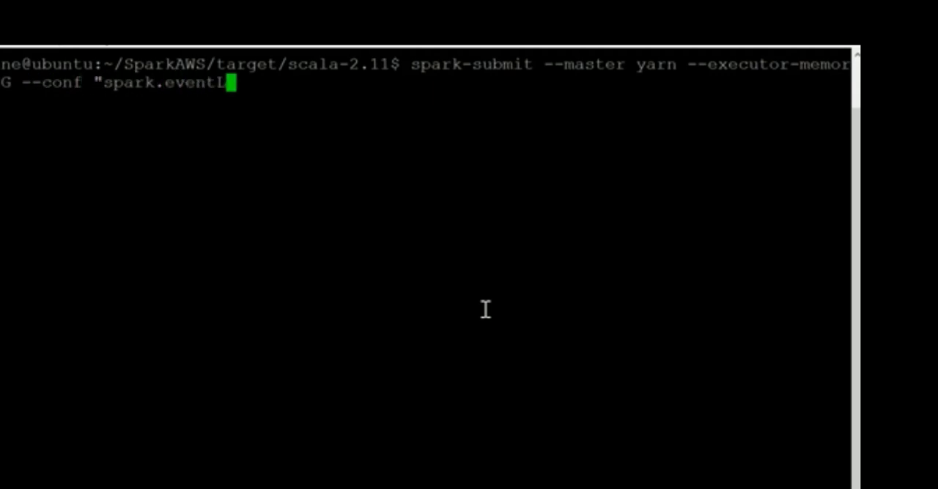
pyautogui.write('og.dir=')
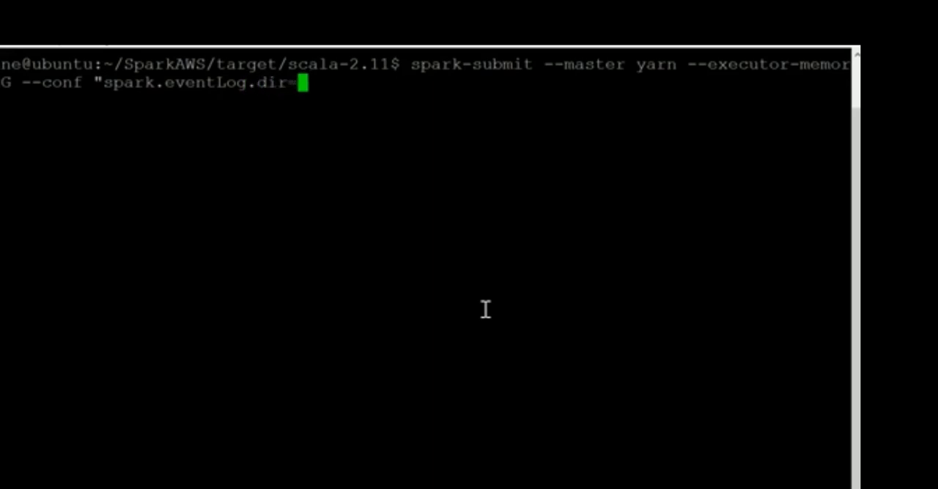
pyautogui.write('hdfs:///')
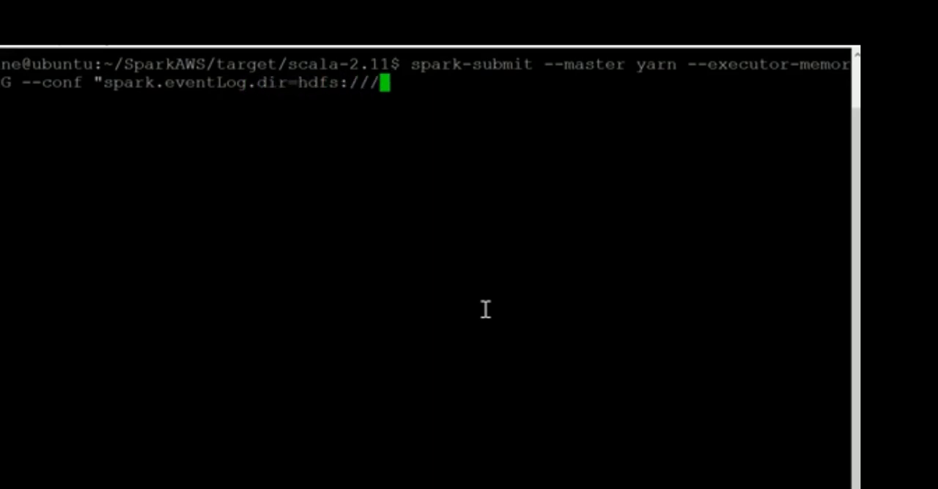
pyautogui.write('spark/eventlog"')
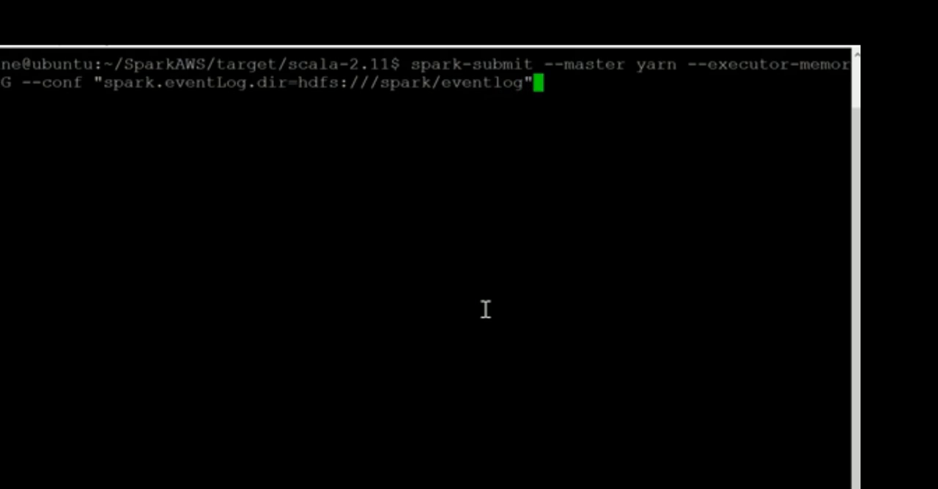
pyautogui.write('als')
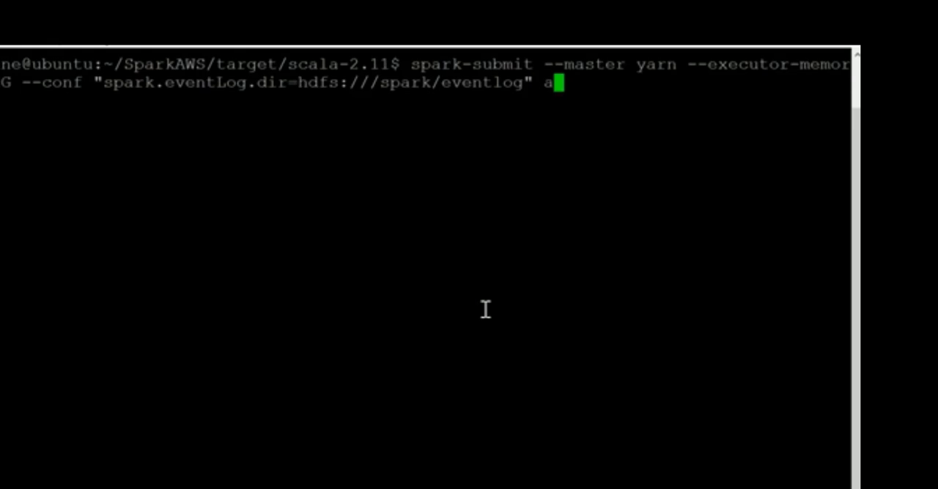
pyautogui.press('Tab')
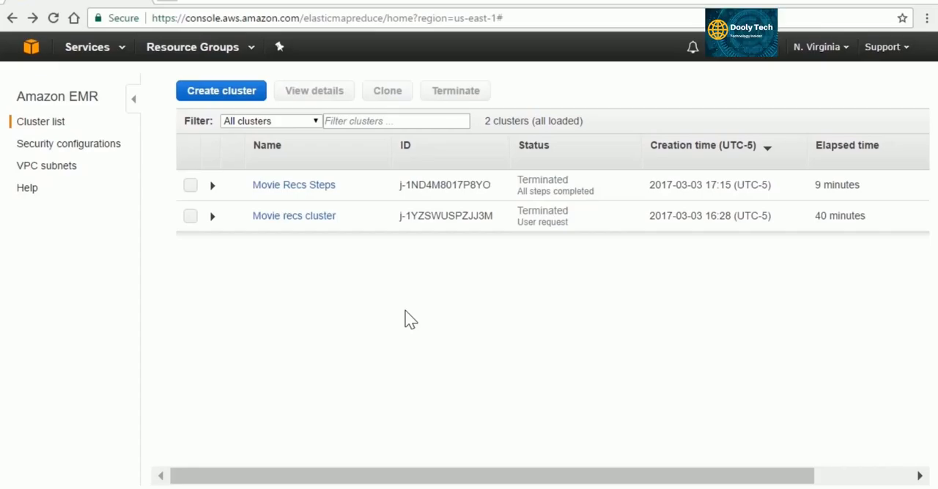
# In the Amazon EMR console, start a new cluster with advanced options, deselect Hive, Pig and Hue, and select Spark 2.1.0 and Zeppelin 0.6.2.
pyautogui.click(222, 90)
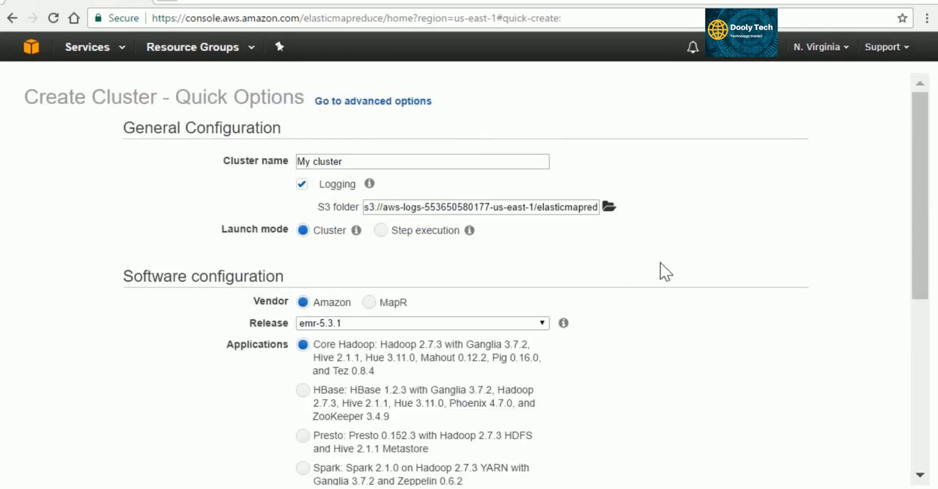
pyautogui.click(414, 107)
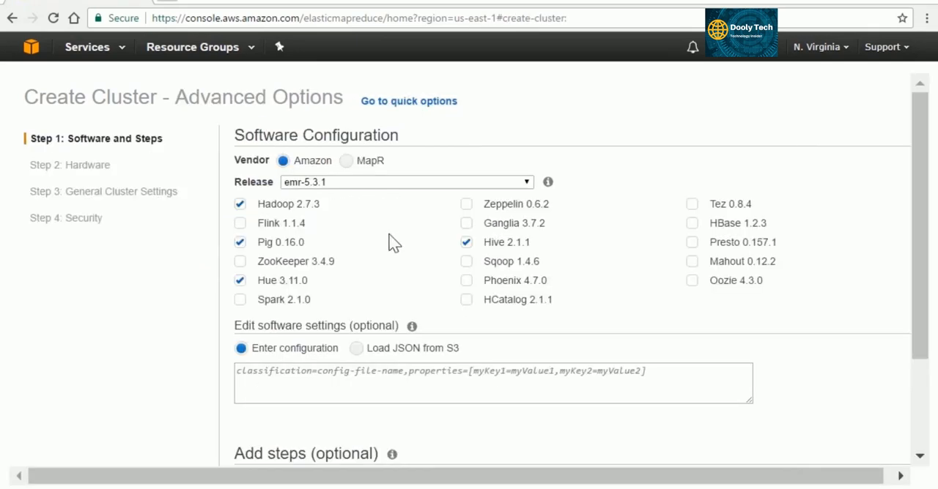
pyautogui.click(467, 242)
pyautogui.click(241, 243)
pyautogui.click(240, 300)
pyautogui.click(241, 282)
pyautogui.click(467, 204)
# Enter classification=spark-defaults,properties=[spark.executor.memory=2G] as the cluster's software settings.
pyautogui.scroll(-1, 558, 299)
pyautogui.scroll(-1, 554, 293)
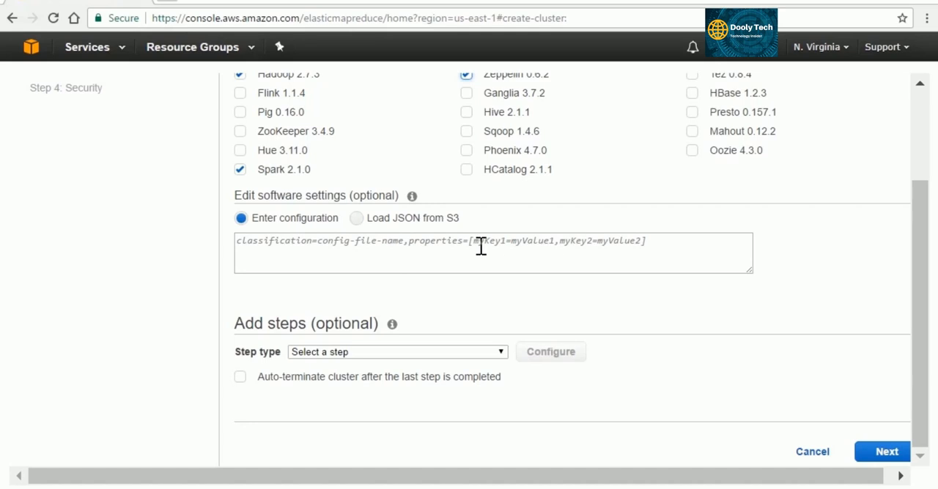
pyautogui.click(660, 244)
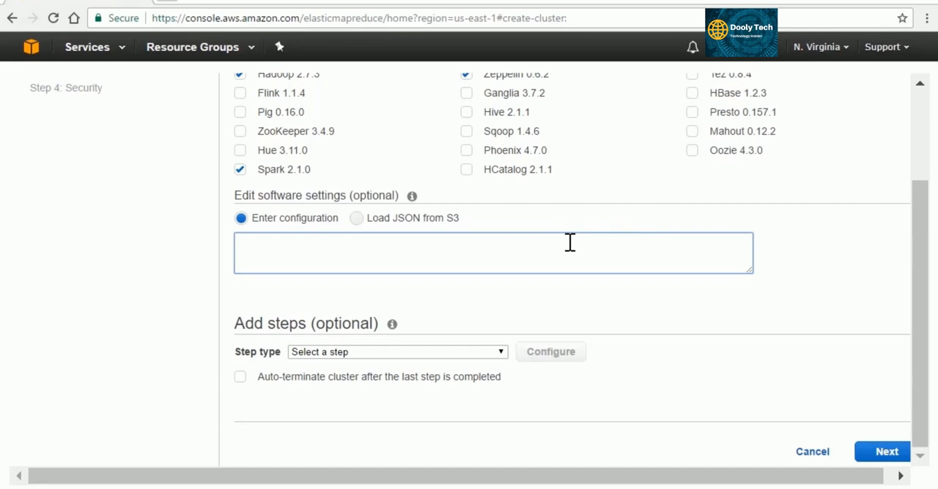
pyautogui.write('classification=spark')
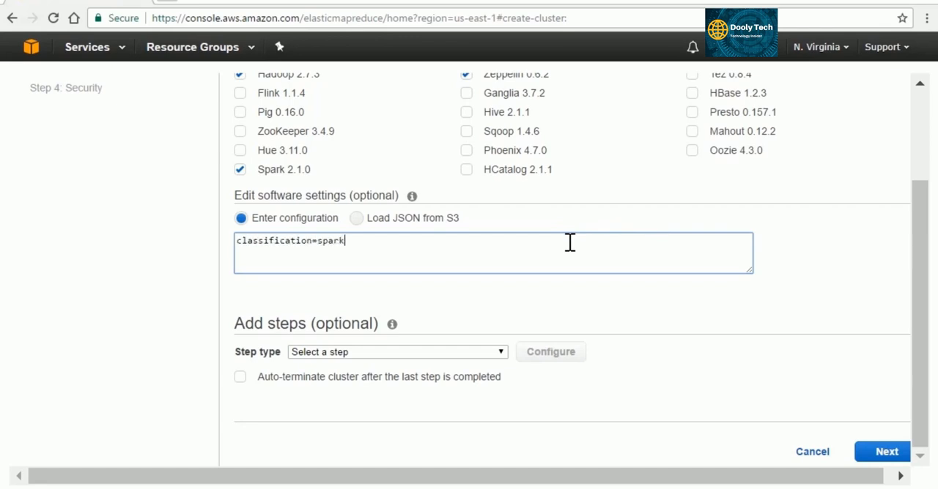
pyautogui.write('-defaults,properties=')
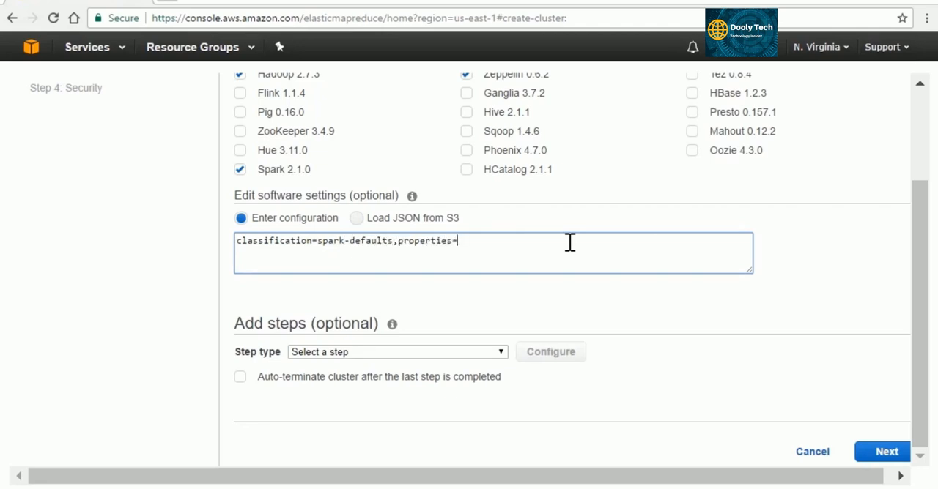
pyautogui.write('[spark.executor.')
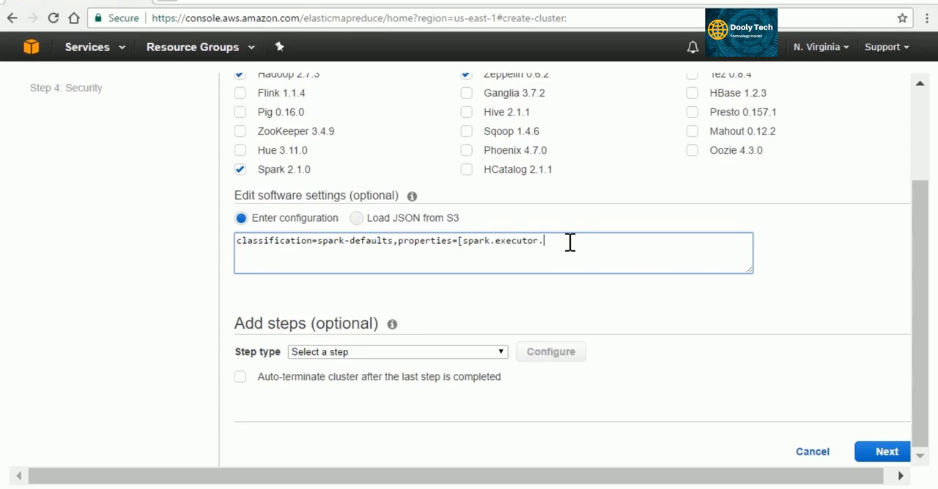
pyautogui.write('memory=2G]')
# Set the software settings to load JSON from S3, using the path s3://sundog-spark/SparkMaxAlloc.json.
pyautogui.click(357, 219)
pyautogui.click(300, 270)
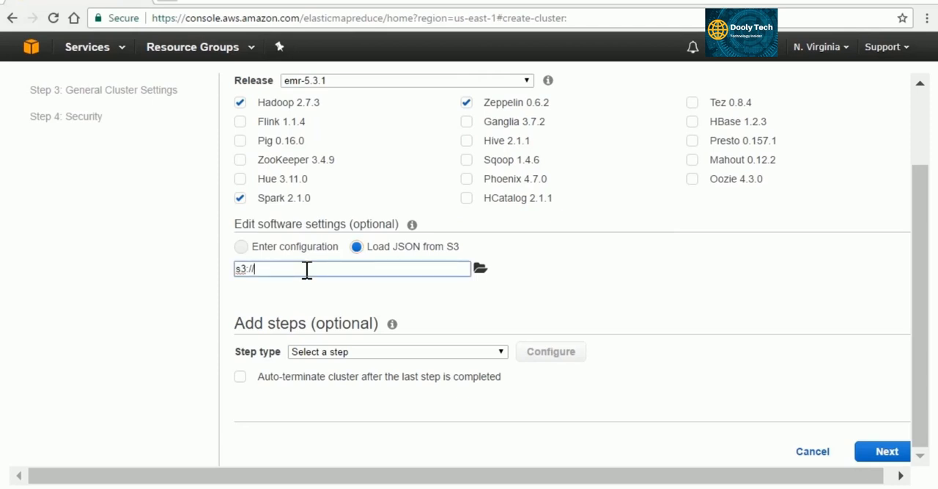
pyautogui.write('sundog-spark/SparkMaxAlloc.json')
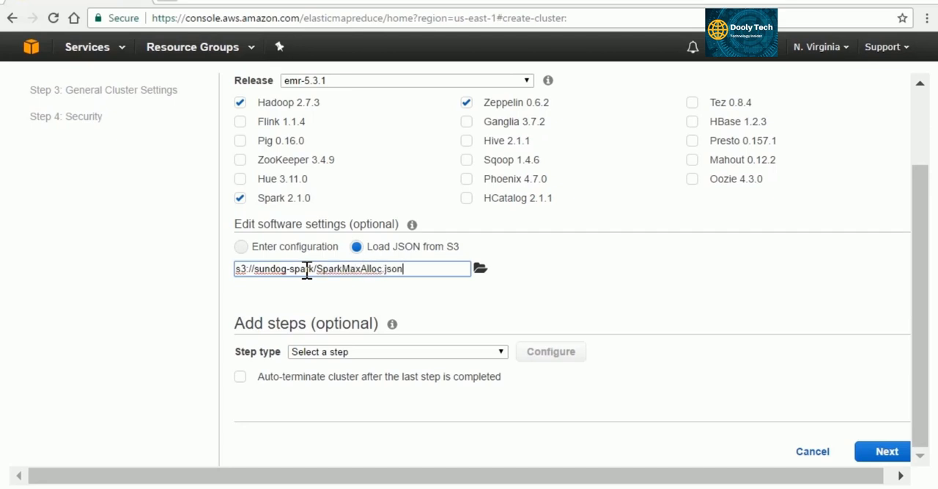
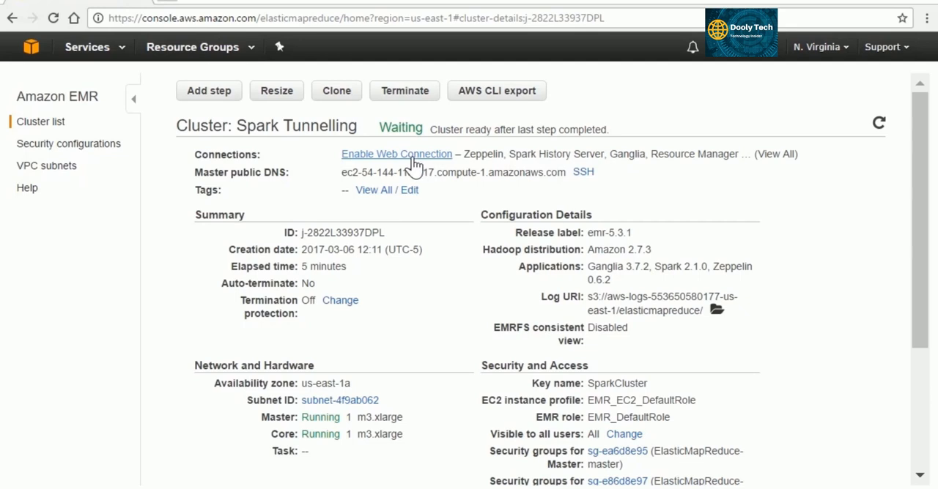
# Open the Spark Tunnelling cluster's web connection instructions, check the Mac / Linux variant, return to Windows, and move the dialog aside.
pyautogui.click(413, 159)
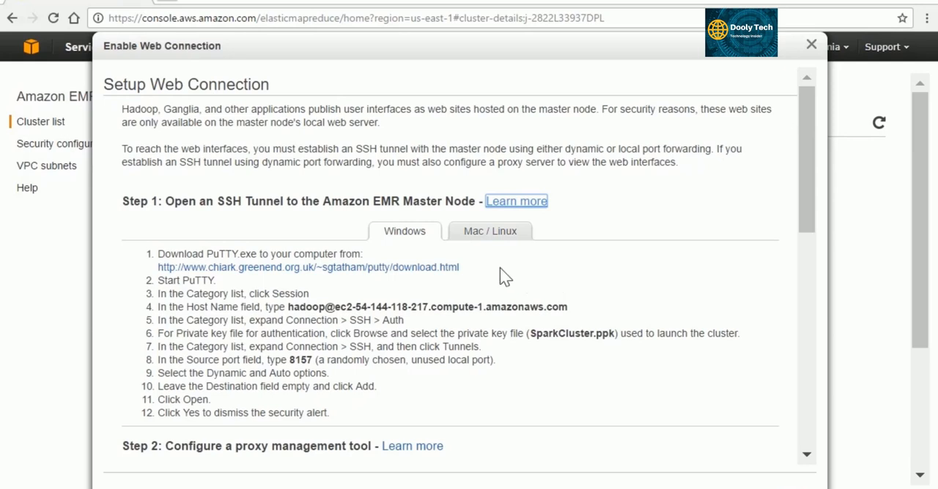
pyautogui.click(494, 236)
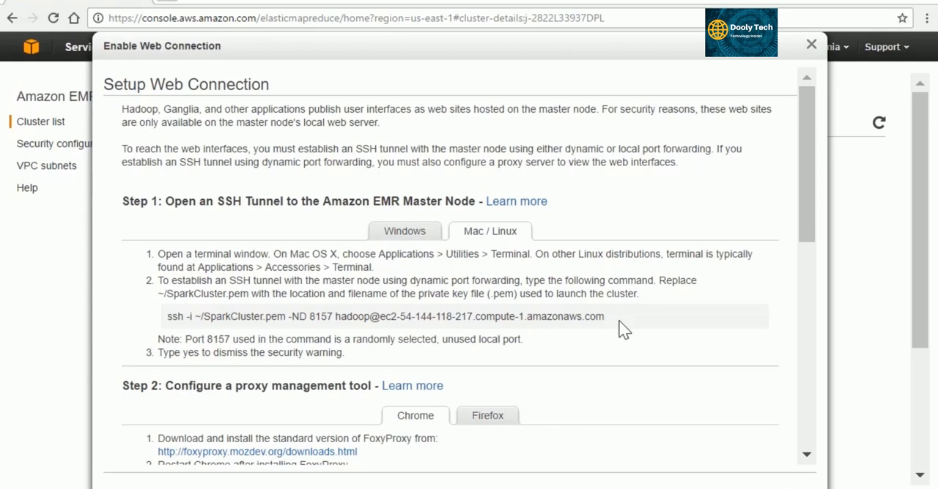
pyautogui.click(409, 236)
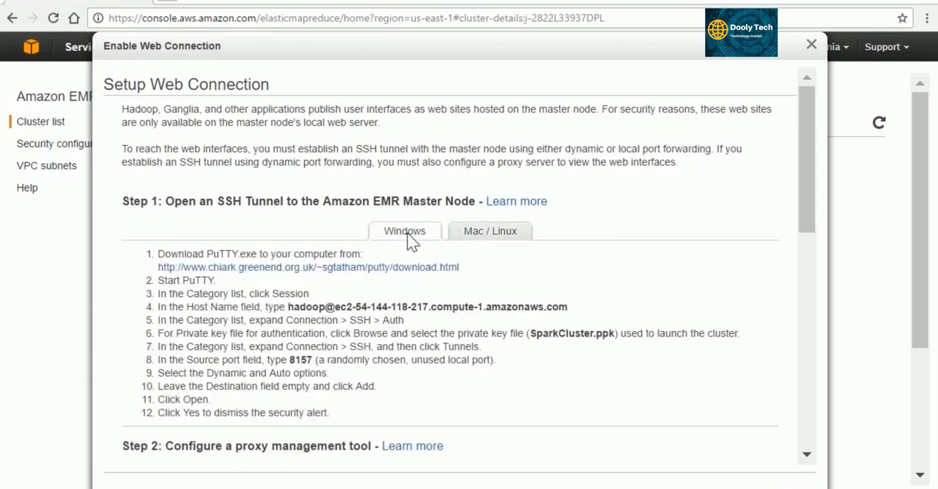
pyautogui.moveTo(353, 42); pyautogui.dragTo(271, 10)
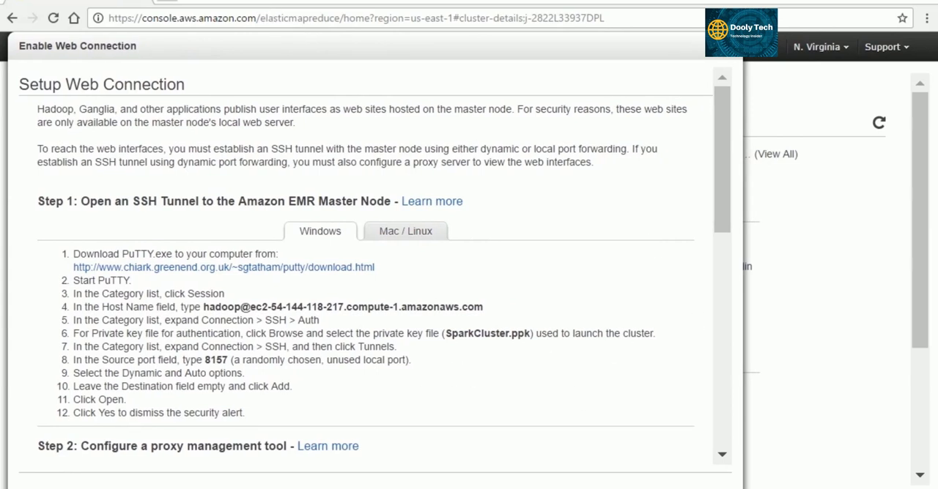
pyautogui.click(415, 488)
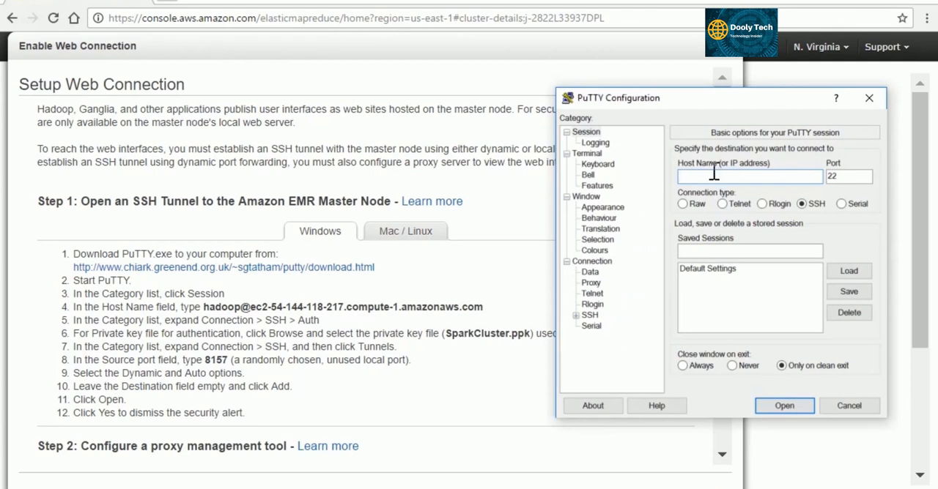
pyautogui.click(211, 306)
pyautogui.moveTo(205, 307); pyautogui.dragTo(488, 310)
pyautogui.hotkey('ctrl', 'c')
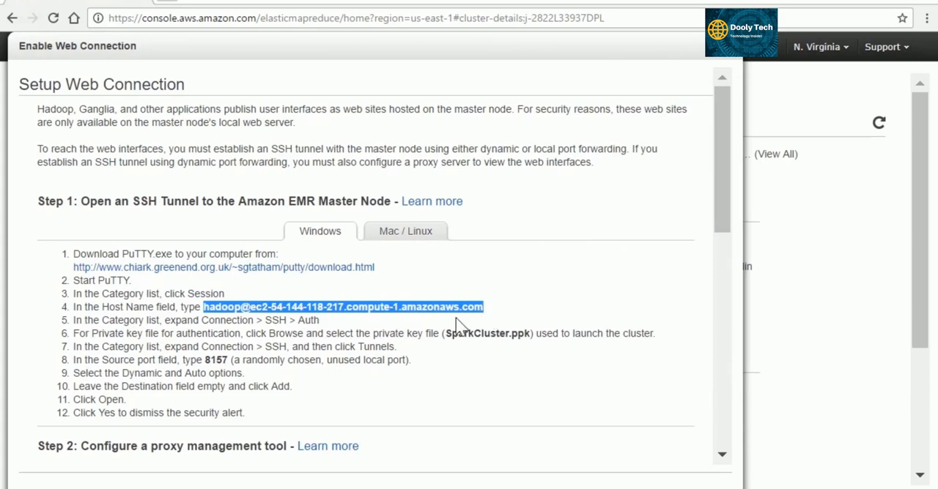
pyautogui.click(415, 487)
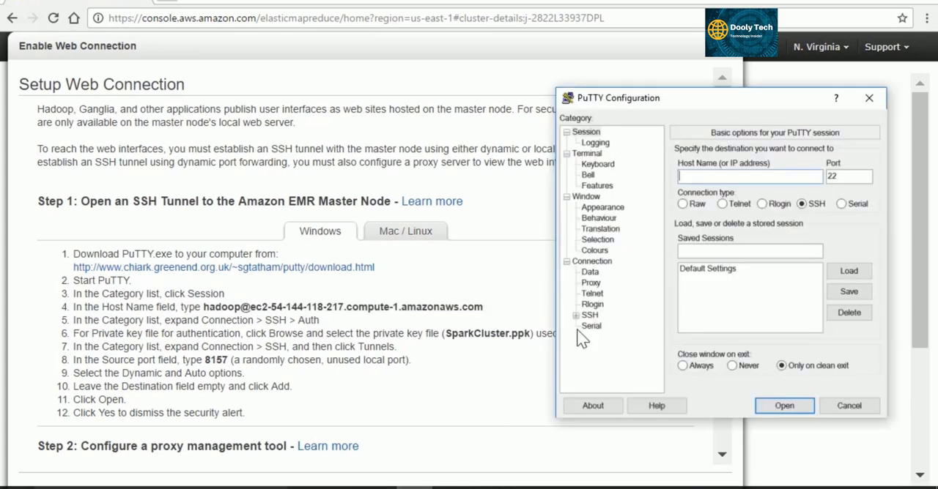
pyautogui.hotkey('ctrl', 'v')
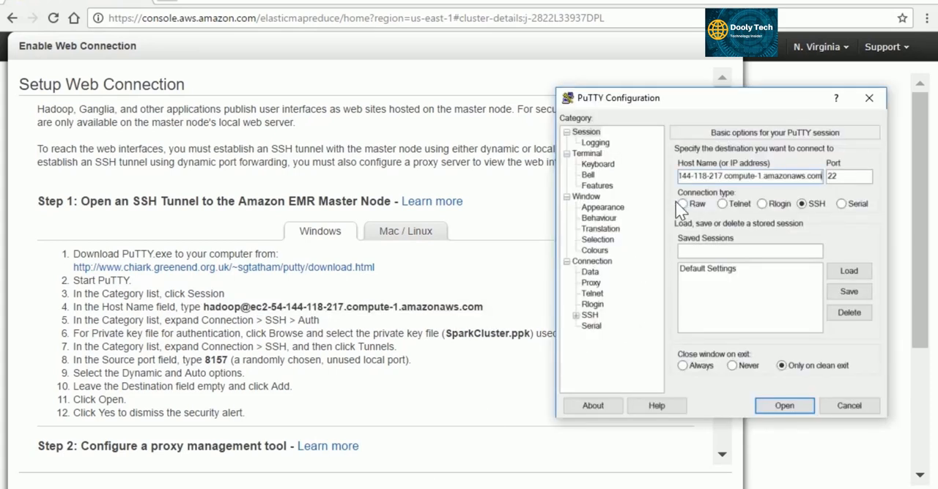
# Set SparkCluster from the Downloads folder as the private key file for PuTTY's SSH authentication.
pyautogui.click(576, 315)
pyautogui.click(599, 327)
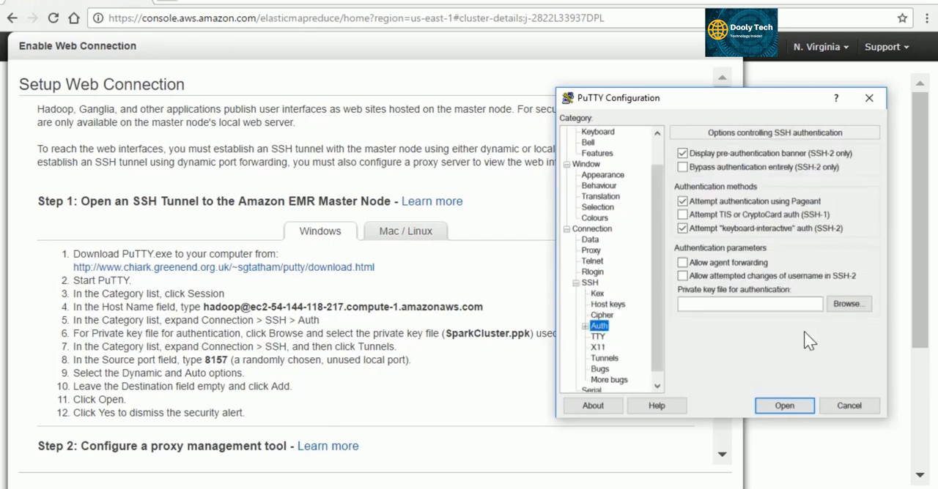
pyautogui.click(854, 306)
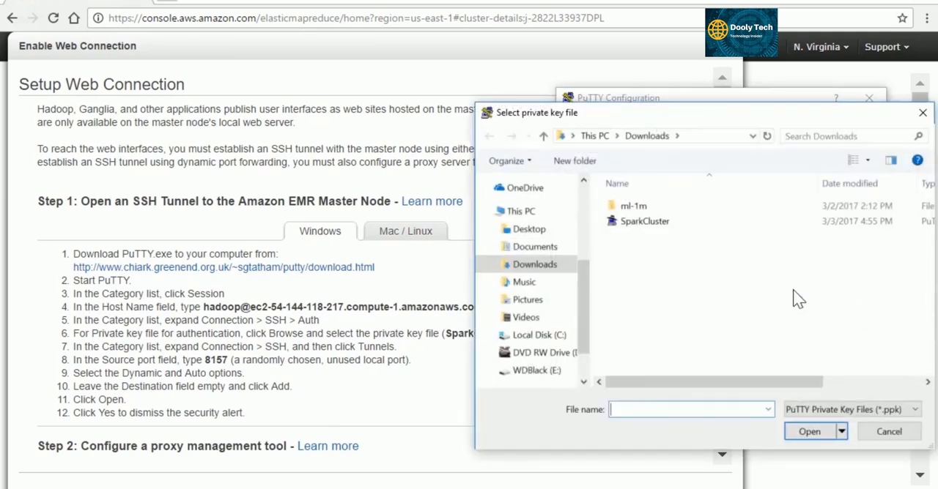
pyautogui.click(672, 227)
pyautogui.doubleClick(672, 227)
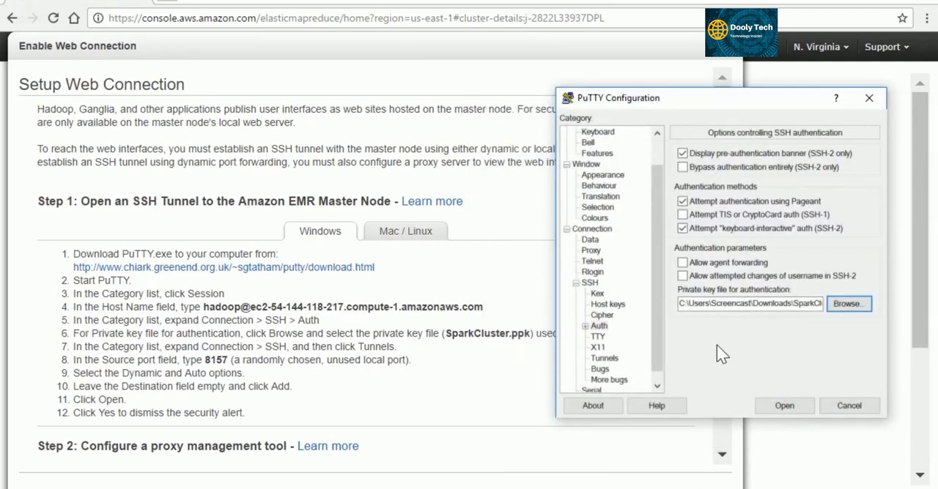
# Add a dynamic forwarded port with source port 8157 to the SSH tunnel settings.
pyautogui.click(604, 359)
pyautogui.click(759, 265)
pyautogui.write('8157')
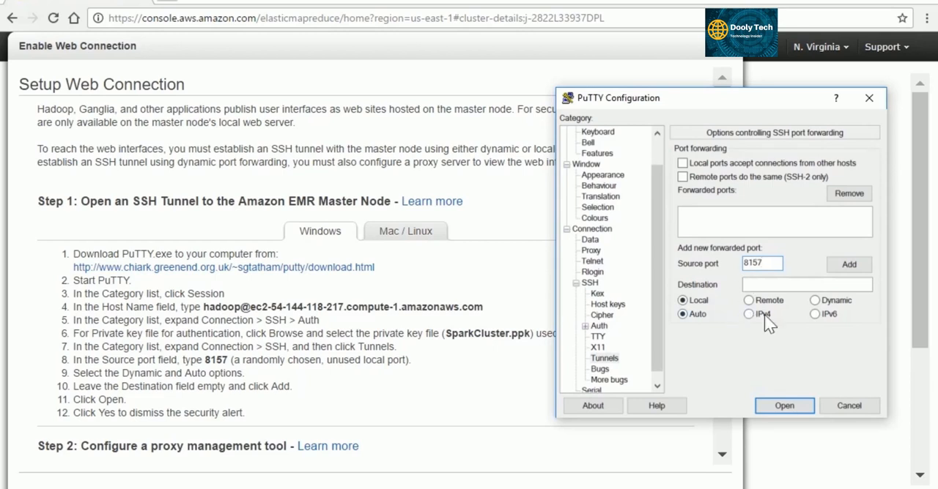
pyautogui.click(816, 301)
pyautogui.click(848, 265)
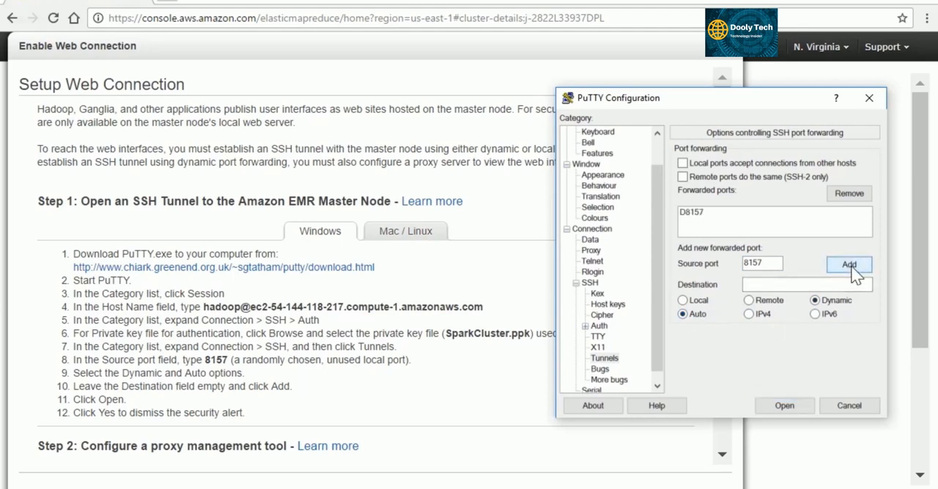
# Open the SSH connection to the master node, trust the server's host key, and enter the private key's passphrase.
pyautogui.click(782, 403)
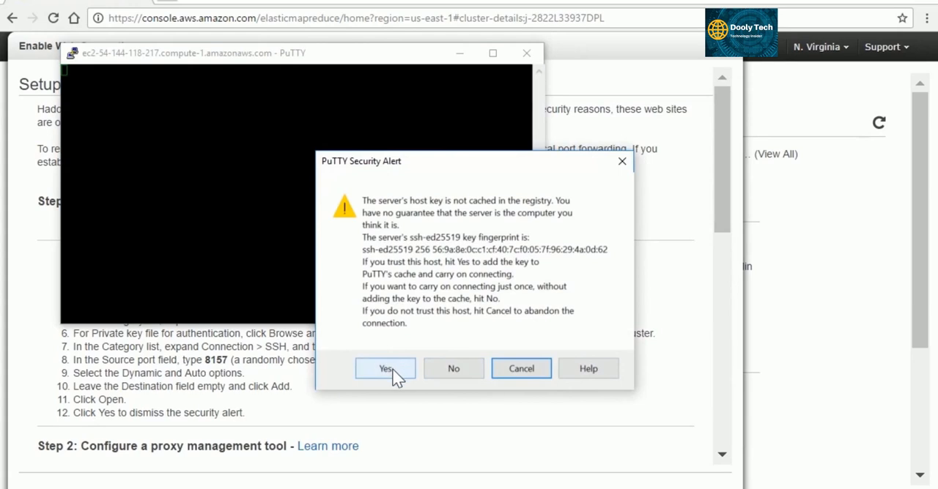
pyautogui.click(393, 369)
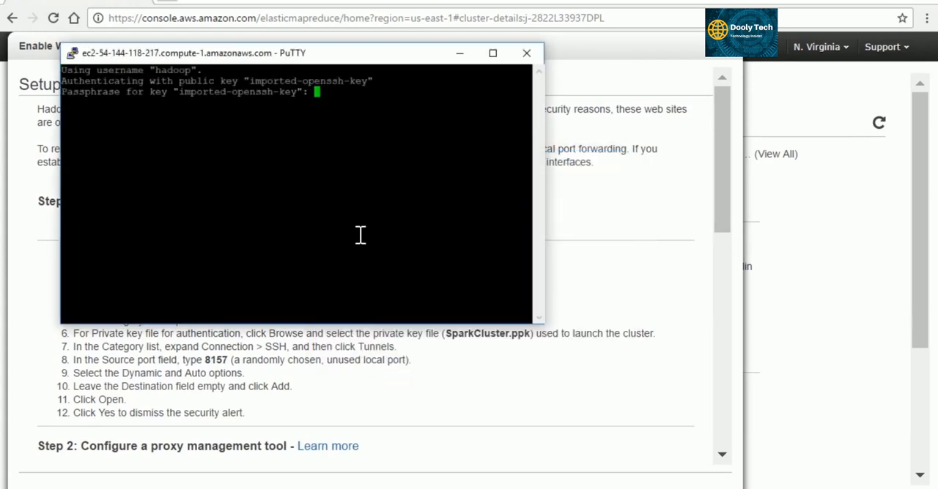
pyautogui.press('Return')
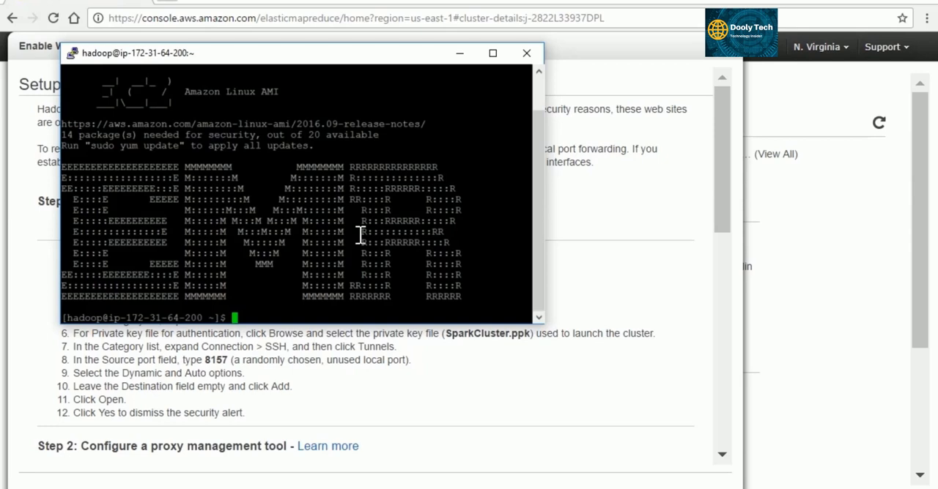
# Review the EMR proxy settings documentation and the FoxyProxy downloads page it links to, and return to the web connection instructions.
pyautogui.click(344, 446)
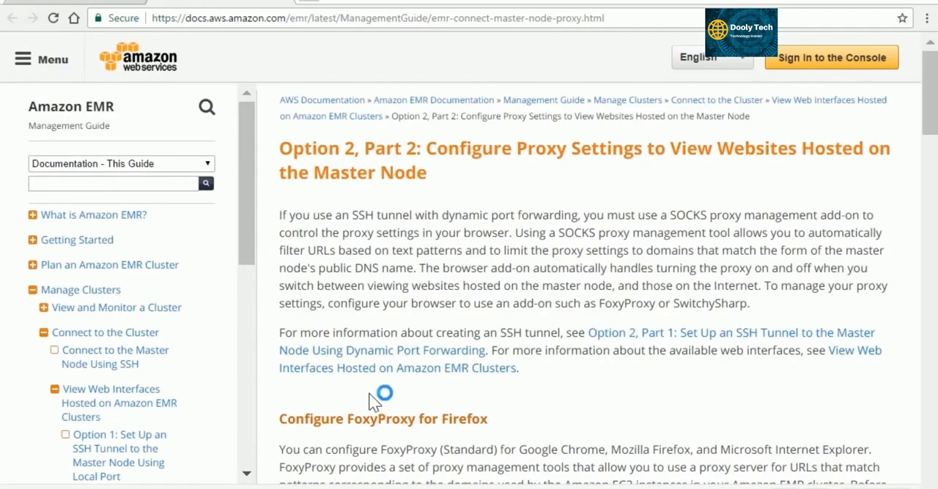
pyautogui.scroll(-2, 349, 246)
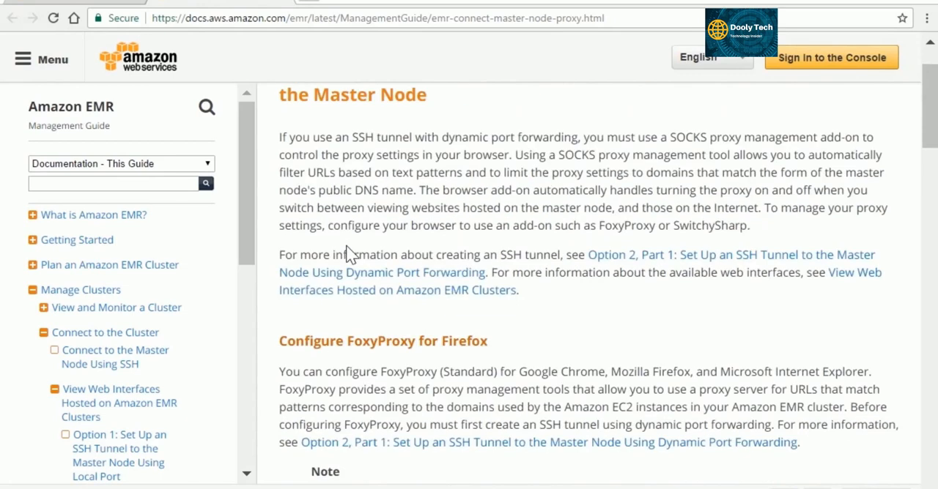
pyautogui.scroll(-1, 349, 249)
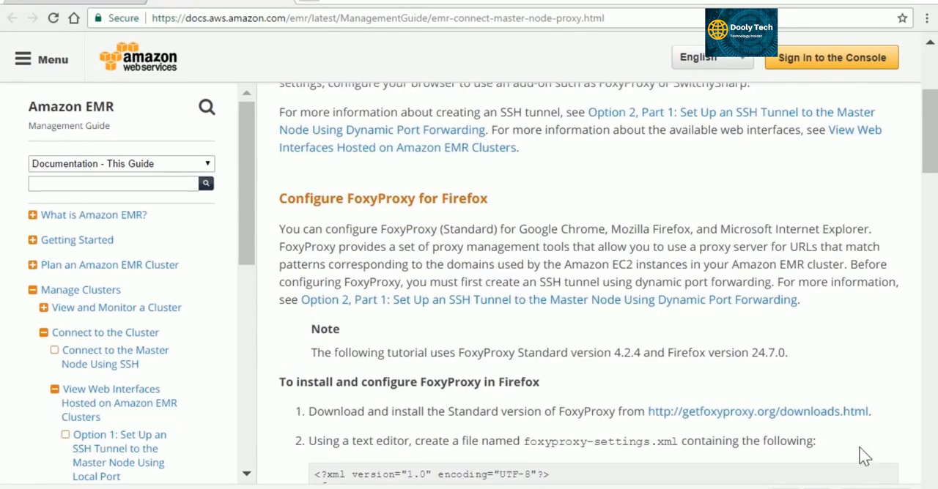
pyautogui.click(763, 413)
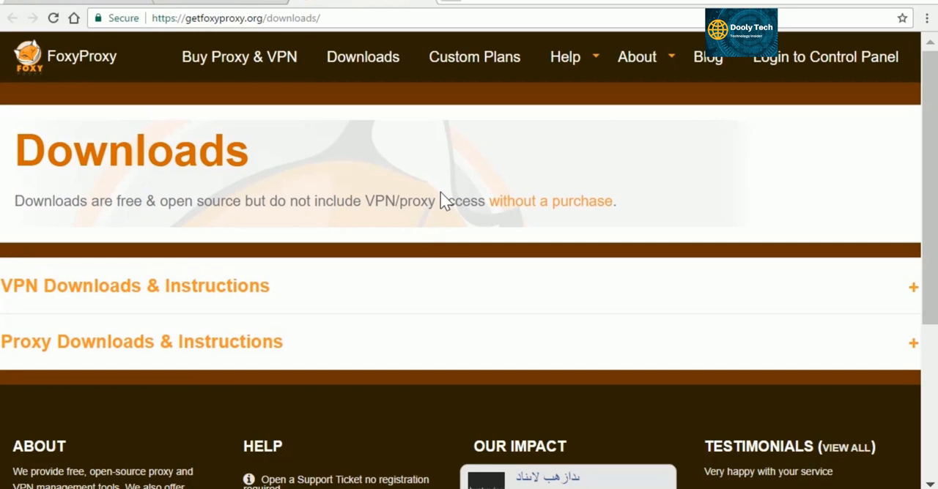
pyautogui.click(419, 1)
pyautogui.click(284, 3)
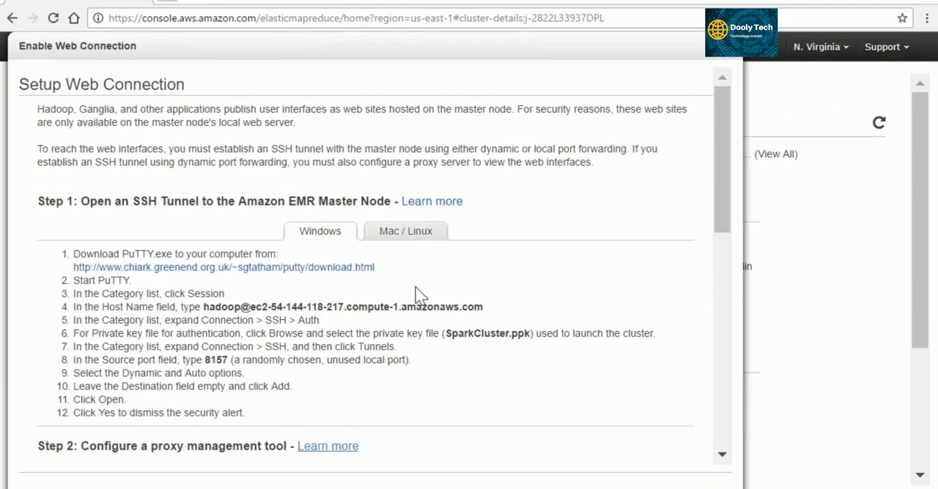
# Read the Chrome proxy setup instructions and open the Chrome Web Store from the browser's extensions page.
pyautogui.scroll(-2, 432, 308)
pyautogui.scroll(-3, 434, 318)
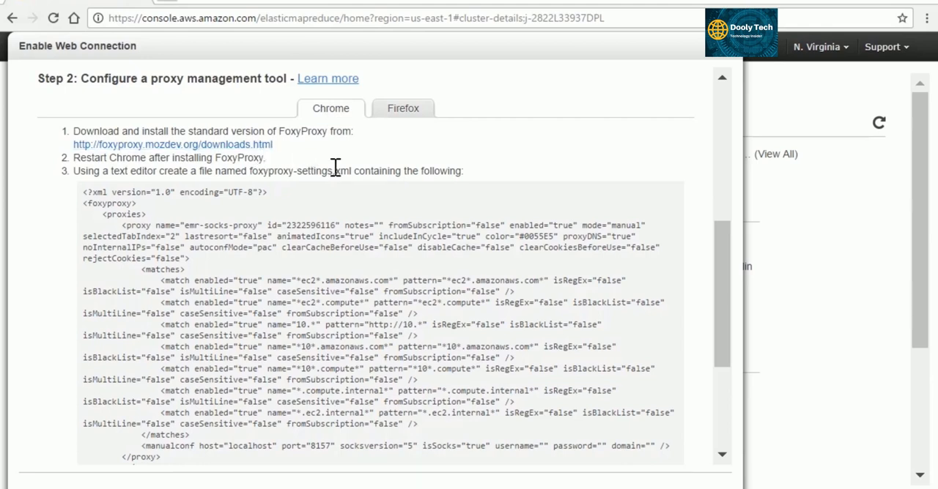
pyautogui.click(927, 17)
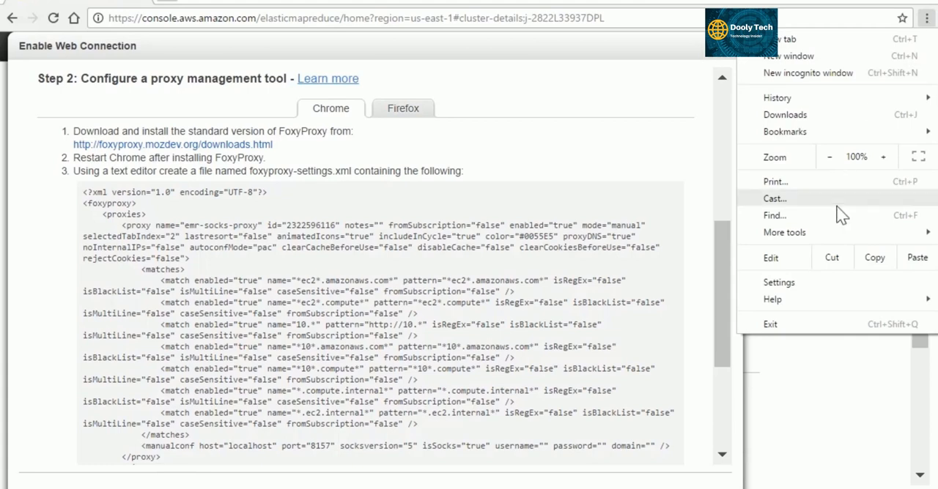
pyautogui.click(777, 283)
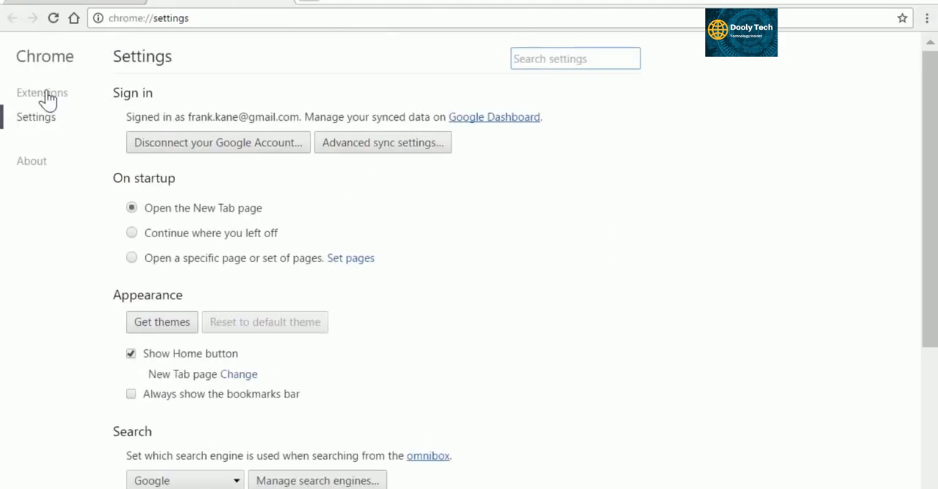
pyautogui.click(44, 93)
pyautogui.scroll(-12, 529, 192)
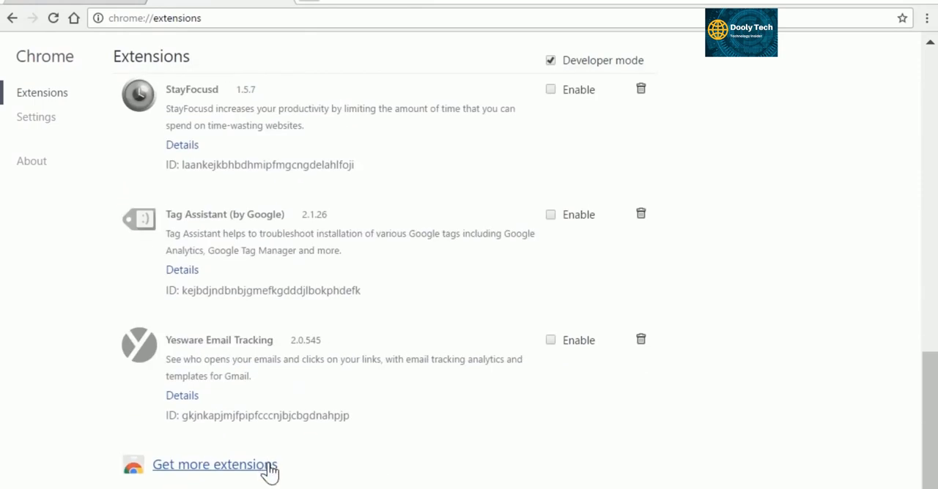
pyautogui.click(268, 471)
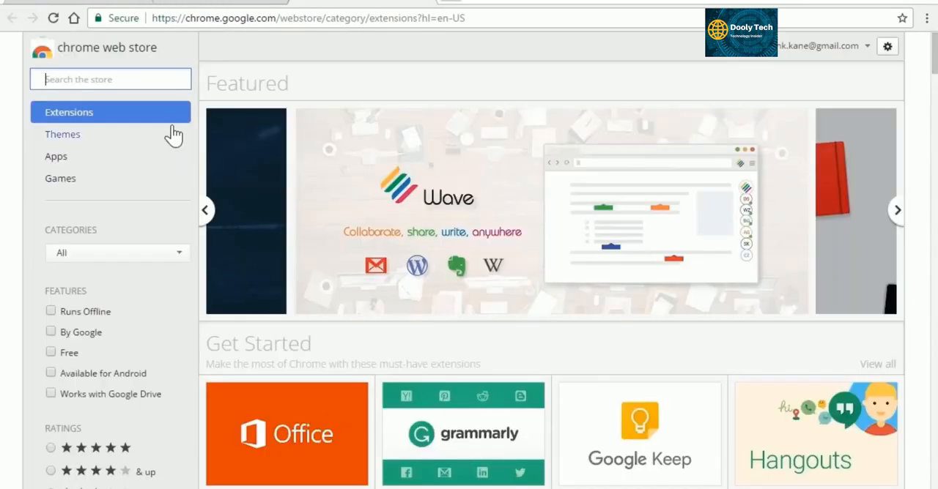
# Search the Chrome Web Store for foxyproxy, add the FoxyProxy Basic extension, and close the window it opens.
pyautogui.write('foxyproxy')
pyautogui.press('Return')
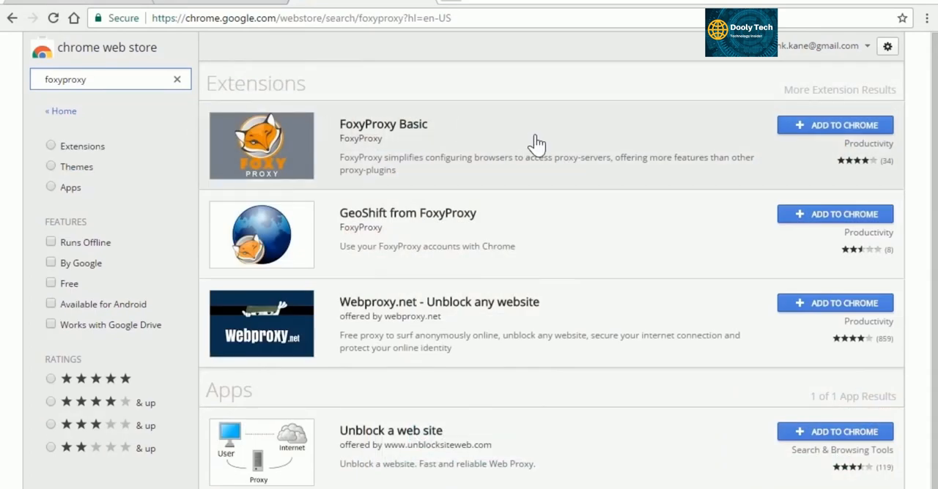
pyautogui.click(838, 124)
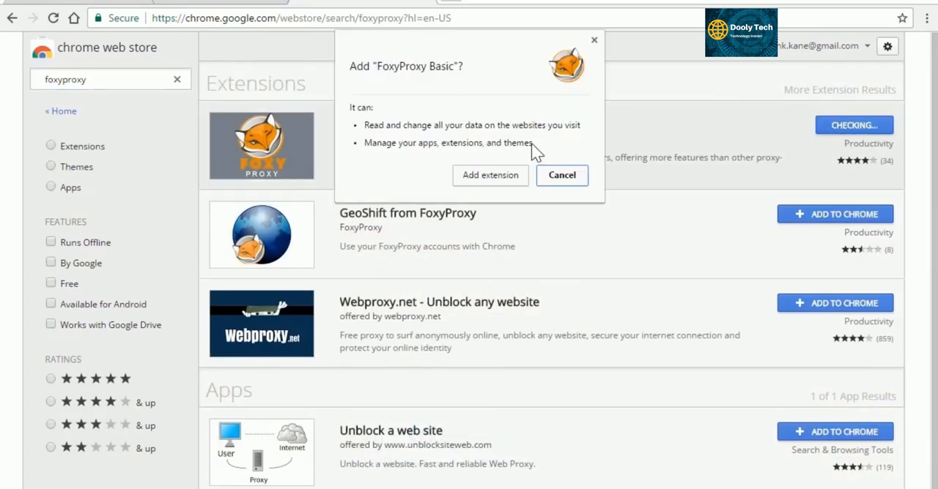
pyautogui.click(509, 176)
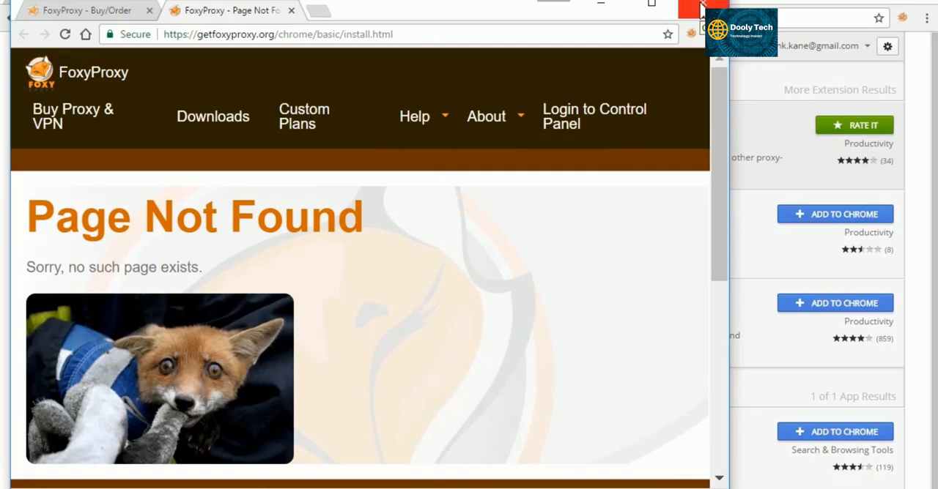
pyautogui.click(701, 9)
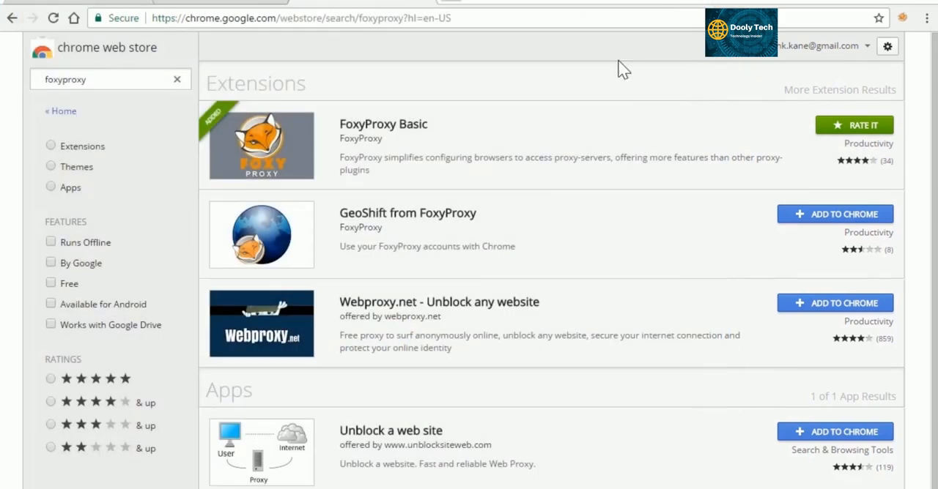
# Copy the complete foxyproxy-settings XML from the EMR instructions into a WordPad document.
pyautogui.click(103, 4)
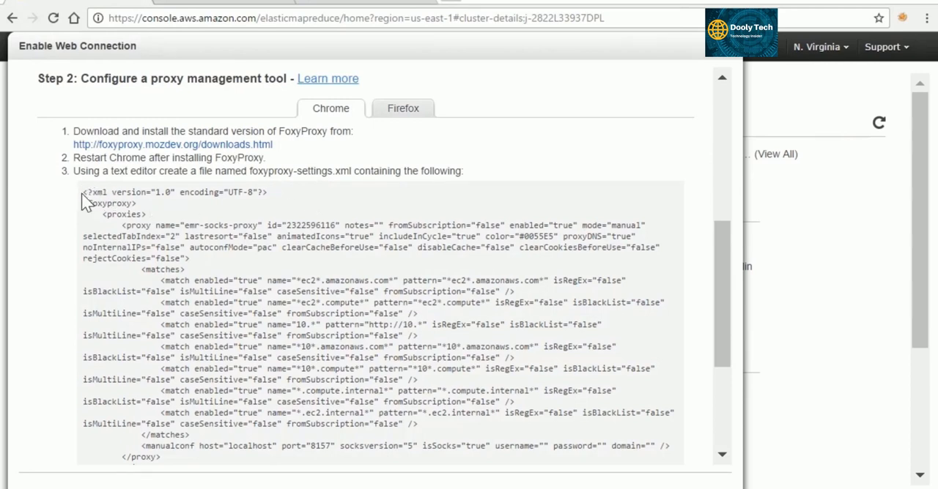
pyautogui.moveTo(83, 192); pyautogui.dragTo(198, 277)
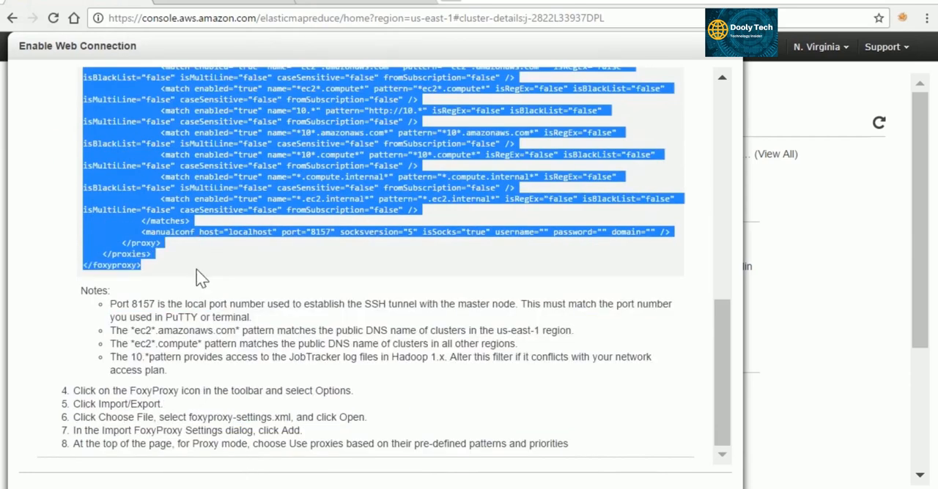
pyautogui.click(147, 488)
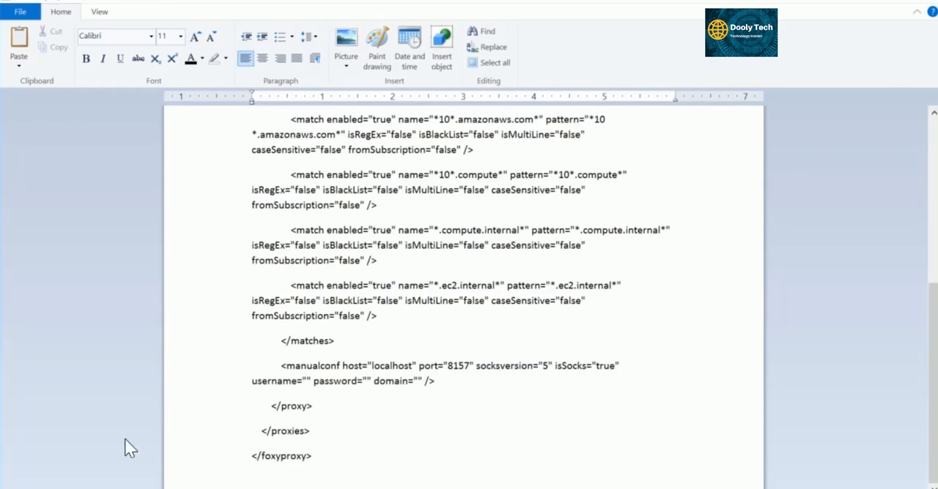
pyautogui.scroll(6, 157, 418)
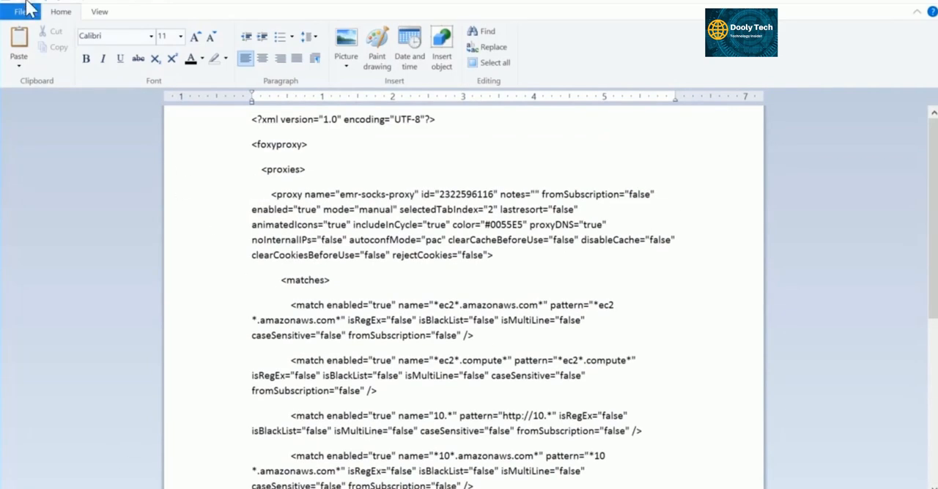
# Save the WordPad document in Documents as a Text Document named EMRFoxyProxy, accepting the loss of formatting, and close it.
pyautogui.click(36, 4)
pyautogui.write('E')
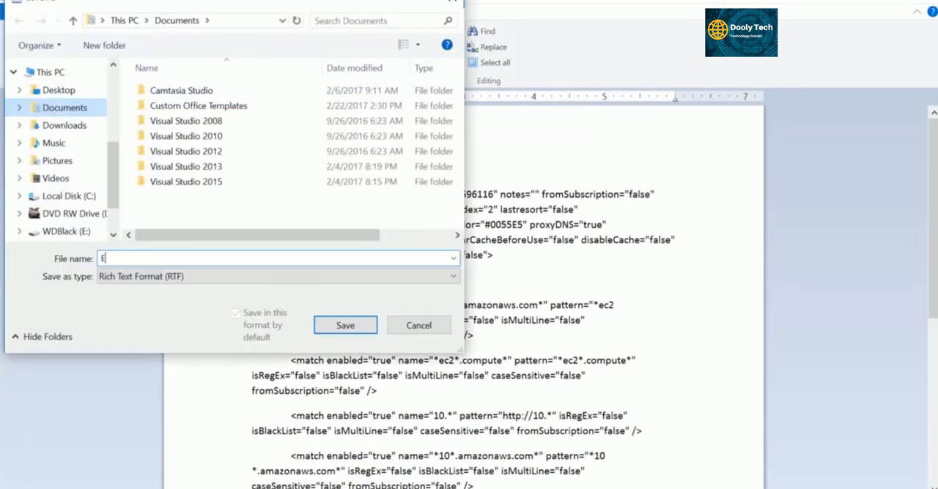
pyautogui.write('MRFoxyPro')
pyautogui.click(249, 279)
pyautogui.click(232, 325)
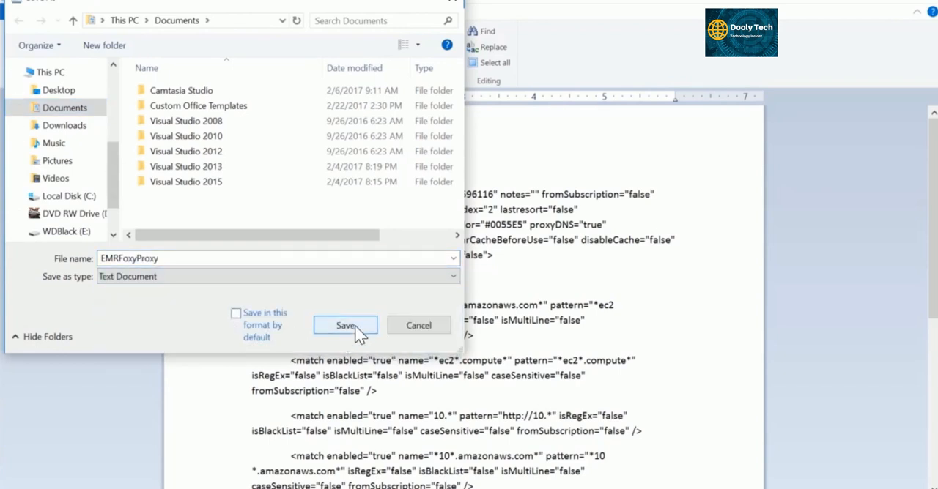
pyautogui.click(345, 325)
pyautogui.click(531, 306)
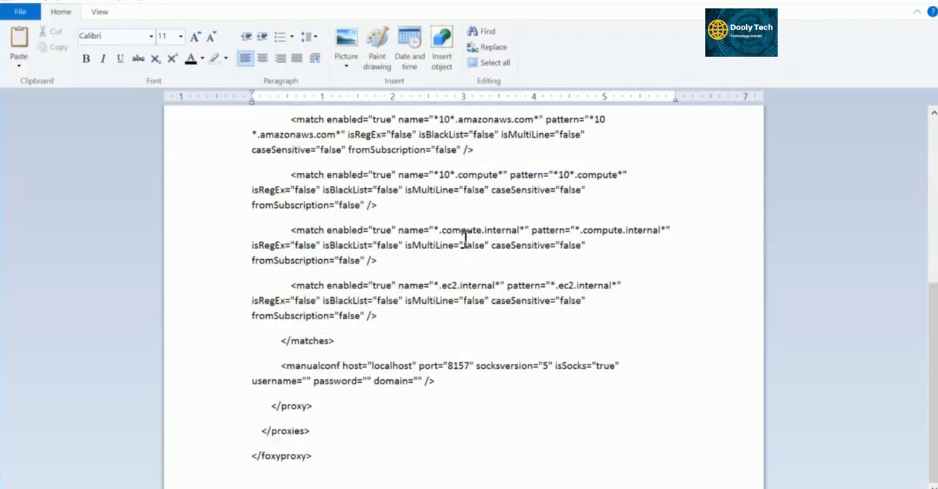
pyautogui.click(931, 2)
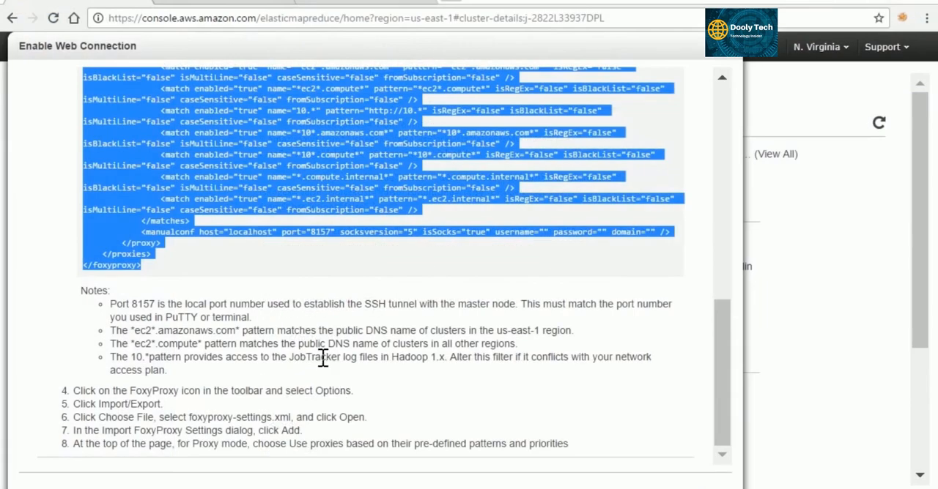
# Import EMRFoxyProxy.txt from Documents into the FoxyProxy settings, adding its proxies to the existing list.
pyautogui.click(905, 25)
pyautogui.click(800, 98)
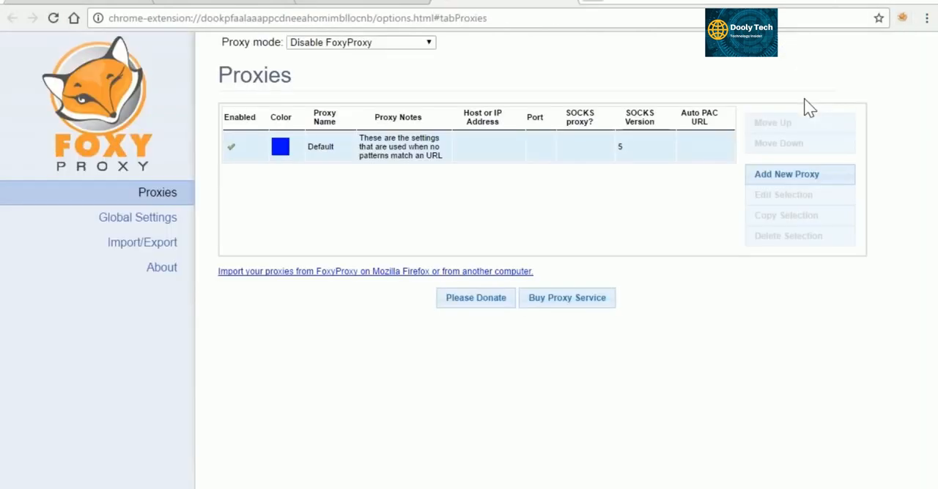
pyautogui.click(161, 247)
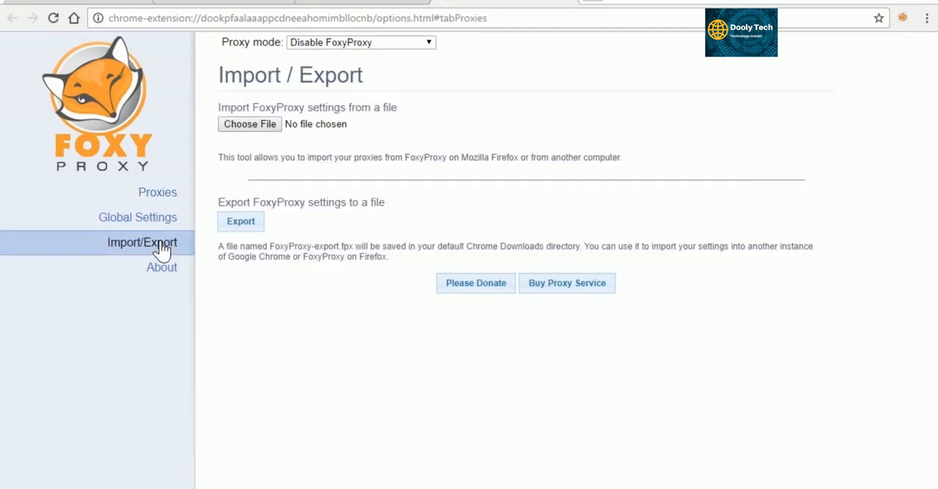
pyautogui.click(271, 131)
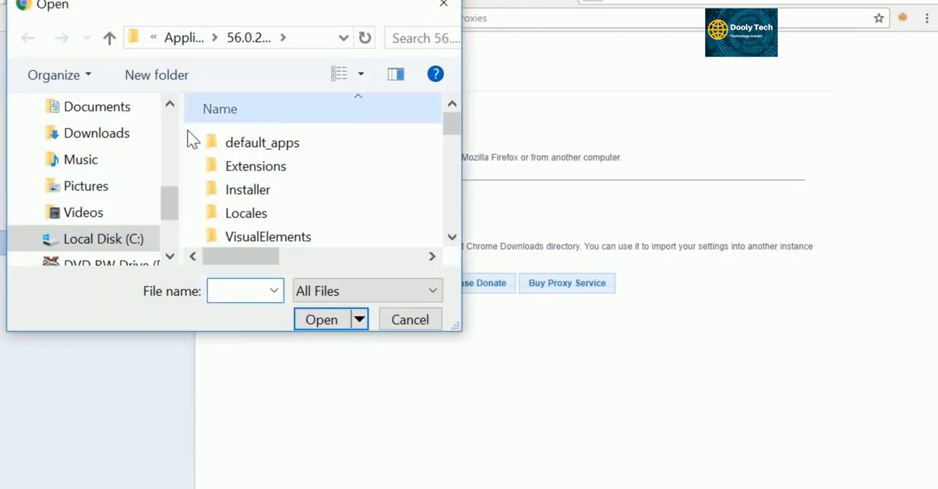
pyautogui.click(126, 114)
pyautogui.scroll(-1, 335, 206)
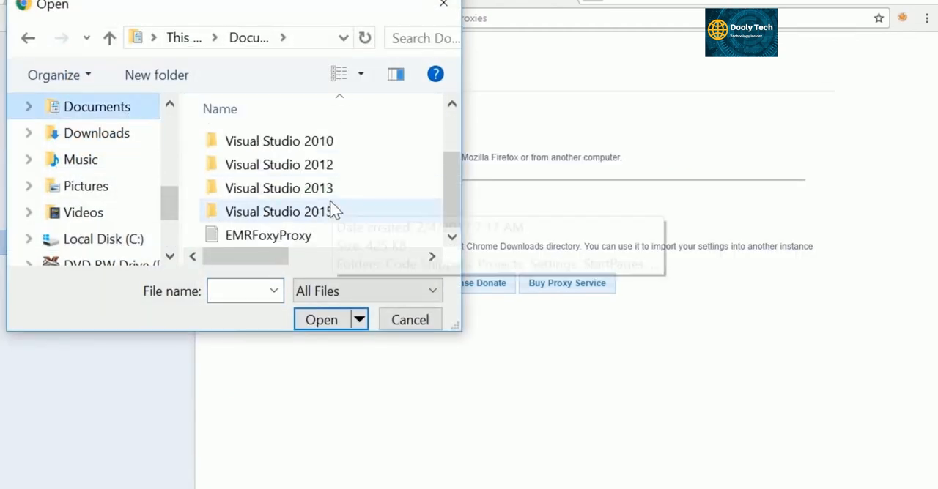
pyautogui.doubleClick(332, 234)
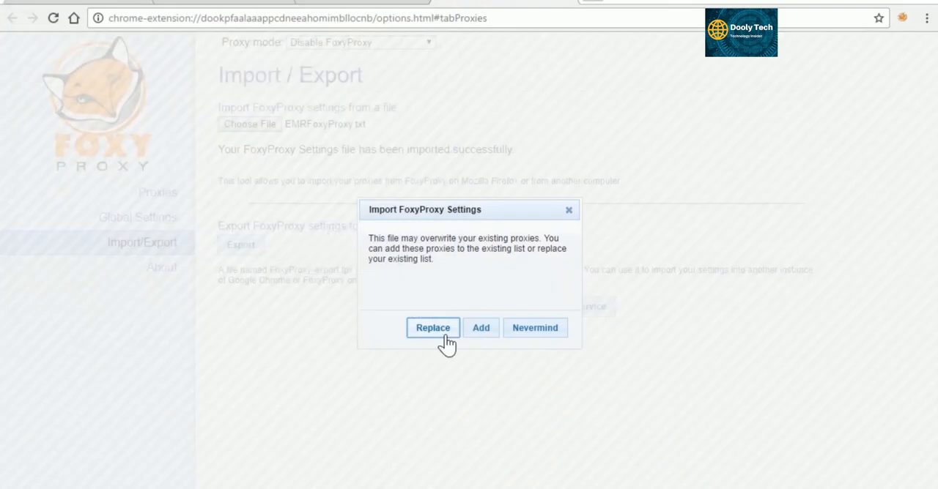
pyautogui.click(482, 331)
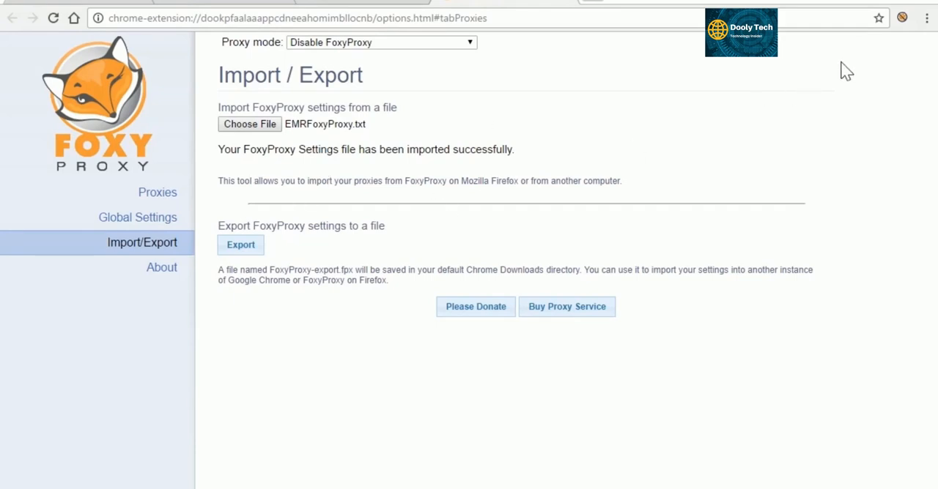
# Set FoxyProxy to use emr-socks-proxy for all URLs, and close the Enable Web Connection instructions in the EMR console.
pyautogui.click(902, 17)
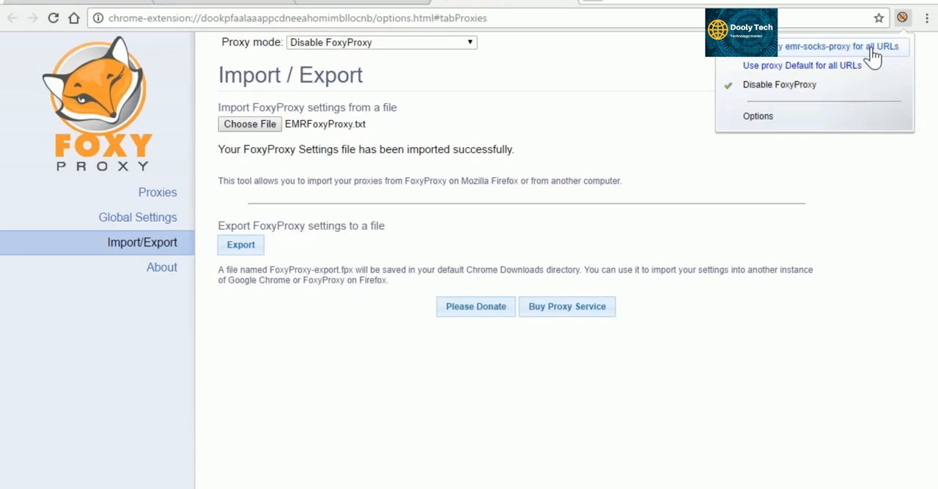
pyautogui.click(876, 52)
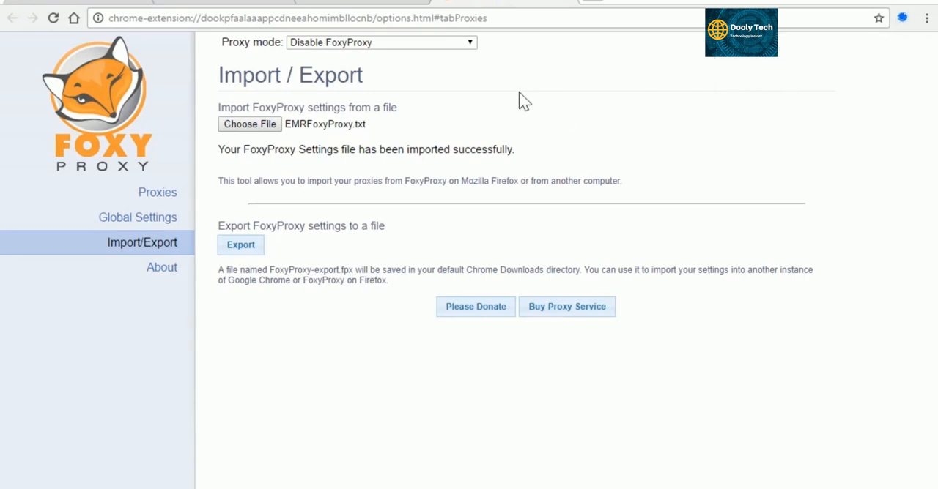
pyautogui.click(71, 2)
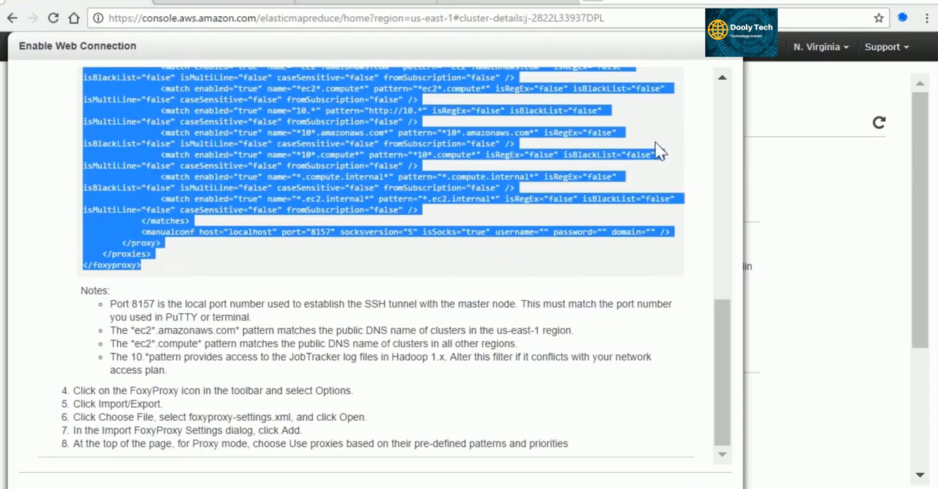
pyautogui.click(730, 57)
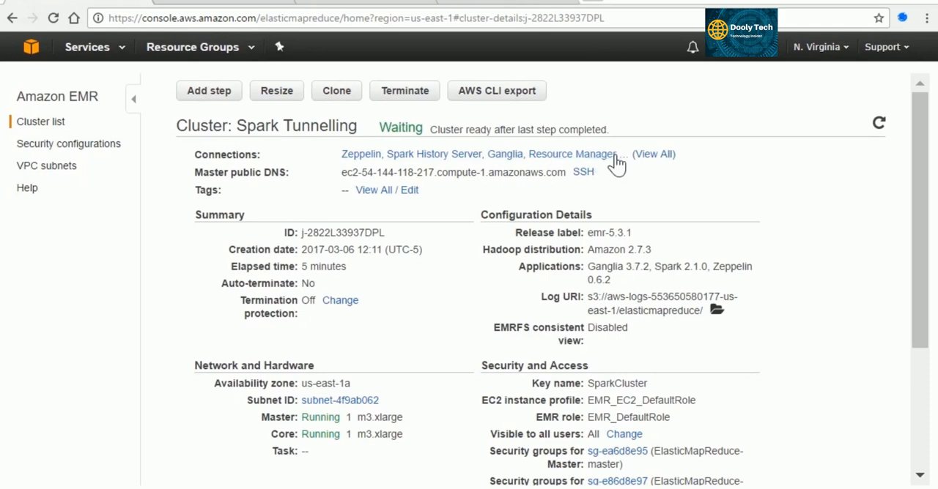
# View the Spark History Server and Resource Manager web interfaces from the cluster's connections, and return to the cluster details.
pyautogui.click(434, 163)
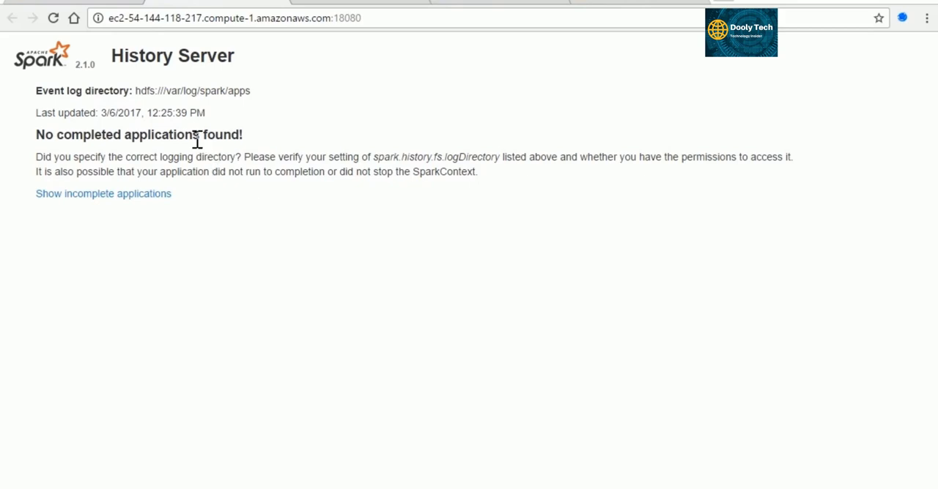
pyautogui.click(106, 3)
pyautogui.click(603, 156)
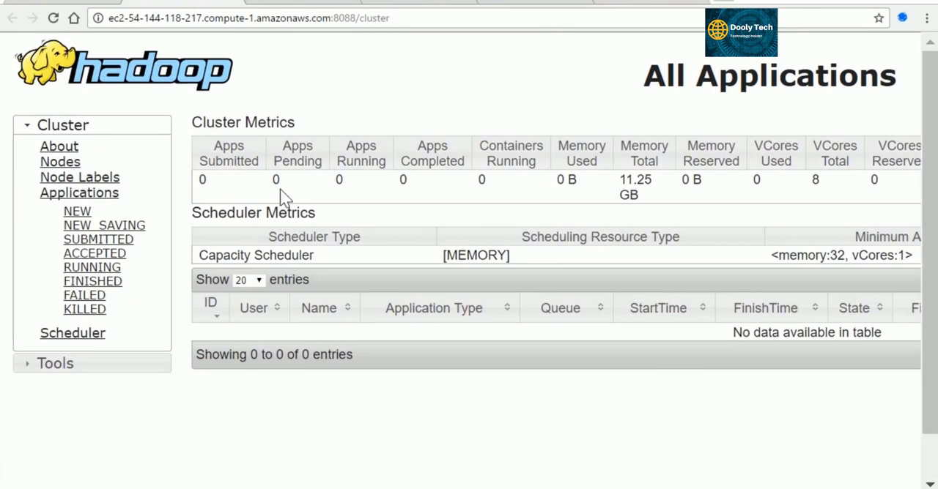
pyautogui.click(57, 3)
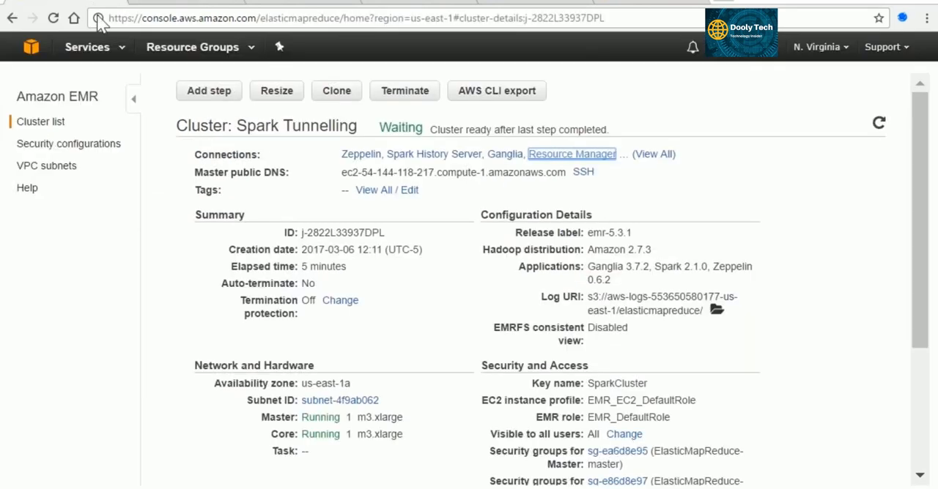